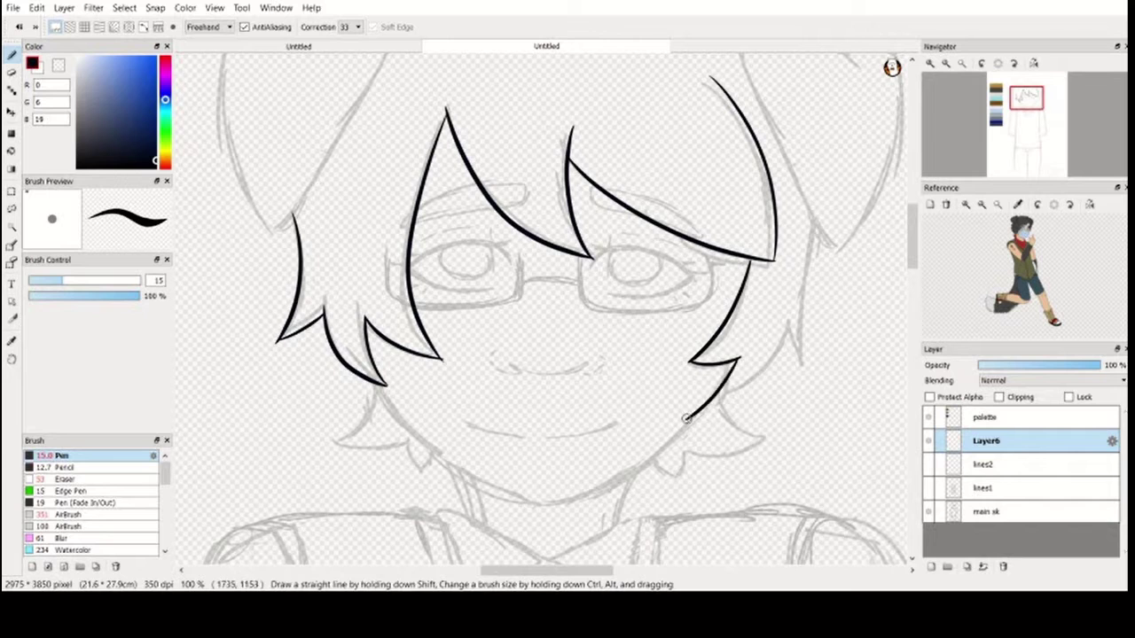
Ink the hair strands and floppy ear on the head's right side over the sketch, erasing the overshoot at the ear tip
{"action": "mouse_move", "coordinate": [782, 342]}
{"action": "left_mouse_down"}
{"action": "mouse_move", "coordinate": [819, 356]}
{"action": "mouse_move", "coordinate": [809, 229]}
{"action": "mouse_move", "coordinate": [698, 397]}
{"action": "left_mouse_up"}
{"action": "key", "text": "space"}
{"action": "mouse_move", "coordinate": [748, 224]}
{"action": "left_mouse_down"}
{"action": "mouse_move", "coordinate": [651, 165]}
{"action": "mouse_move", "coordinate": [616, 185]}
{"action": "mouse_move", "coordinate": [719, 386]}
{"action": "left_mouse_up"}
{"action": "left_click_drag", "start_coordinate": [783, 210], "coordinate": [721, 423]}
{"action": "left_click", "coordinate": [63, 479]}
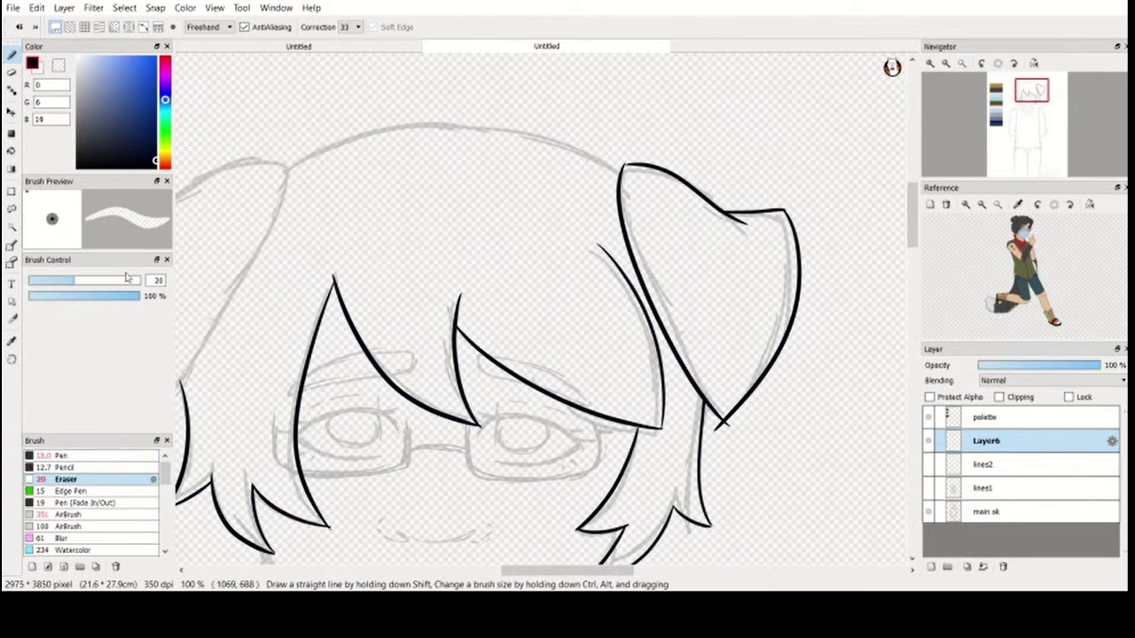
{"action": "left_click", "coordinate": [62, 455]}
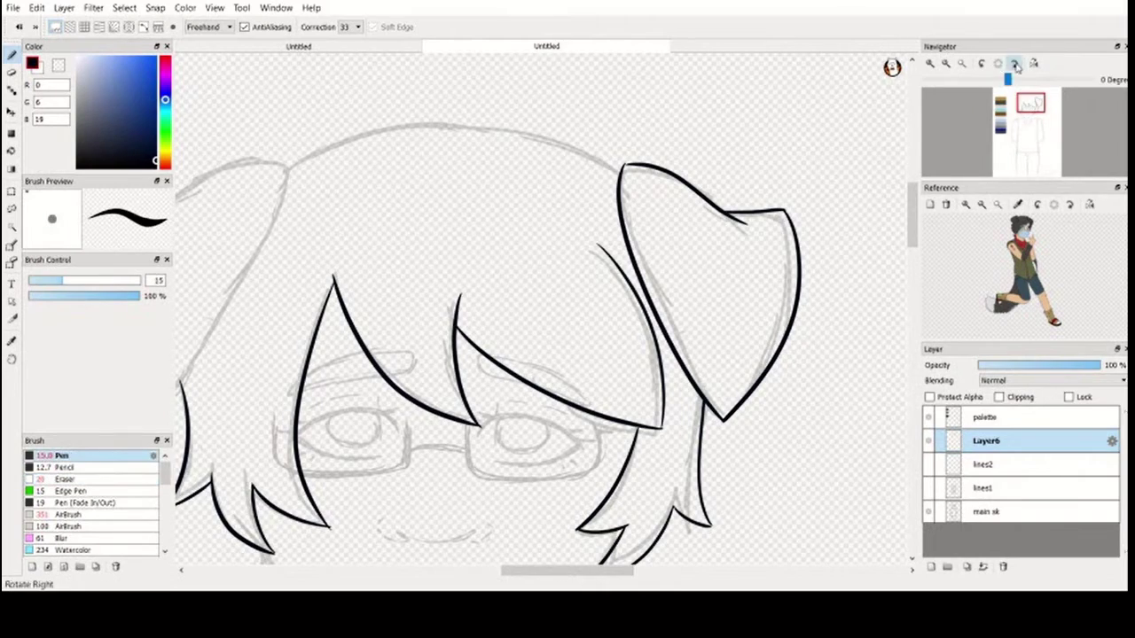
{"action": "key", "text": "End"}
{"action": "key", "text": "End"}
{"action": "key", "text": "End"}
{"action": "key", "text": "End"}
{"action": "key", "text": "End"}
{"action": "key", "text": "End"}
{"action": "mouse_move", "coordinate": [676, 441]}
{"action": "left_mouse_down"}
{"action": "mouse_move", "coordinate": [723, 276]}
{"action": "mouse_move", "coordinate": [716, 292]}
{"action": "mouse_move", "coordinate": [705, 169]}
{"action": "left_mouse_up"}
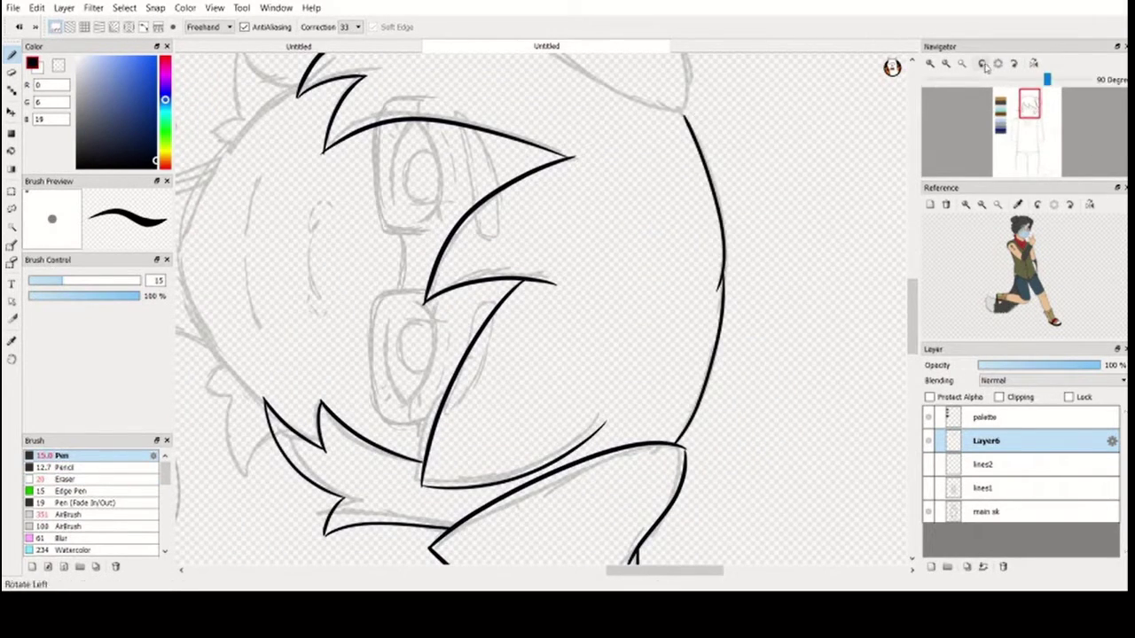
{"action": "key", "text": "Home"}
{"action": "left_click_drag", "start_coordinate": [456, 125], "coordinate": [662, 157]}
{"action": "key", "text": "ctrl+z"}
Ink the curve of the head's top between the two ears with the canvas rotated 90 degrees, then restore the upright view
{"action": "key", "text": "End"}
{"action": "key", "text": "End"}
{"action": "key", "text": "End"}
{"action": "key", "text": "End"}
{"action": "key", "text": "End"}
{"action": "key", "text": "End"}
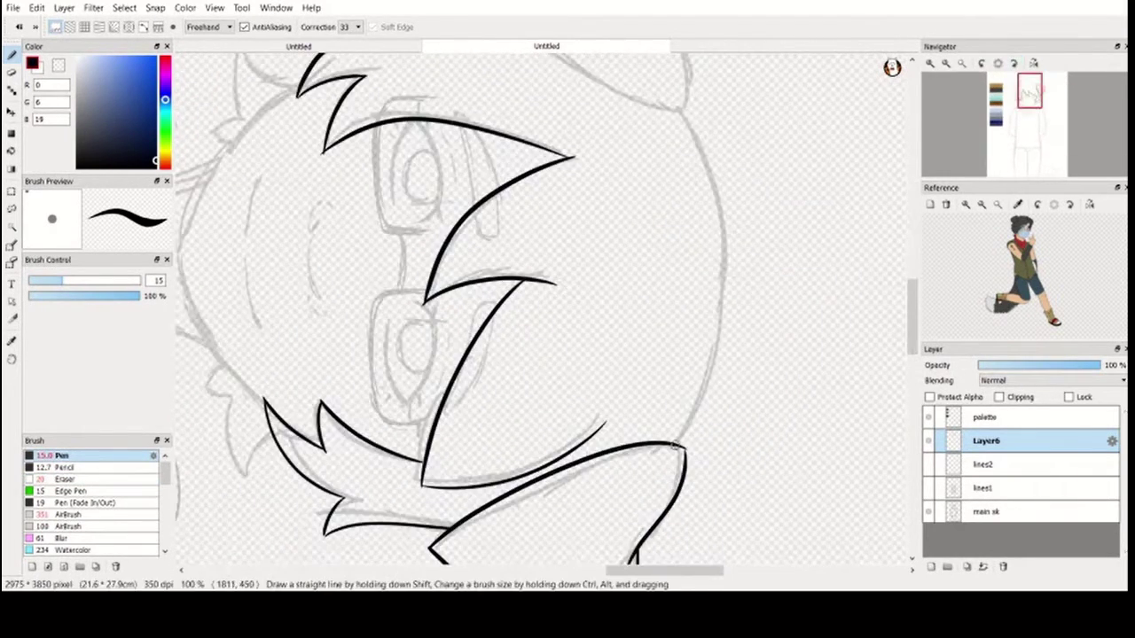
{"action": "mouse_move", "coordinate": [679, 443]}
{"action": "left_mouse_down"}
{"action": "mouse_move", "coordinate": [695, 411]}
{"action": "mouse_move", "coordinate": [705, 150]}
{"action": "left_mouse_up"}
{"action": "key", "text": "Home"}
Ink the outline of the floppy left ear over the sketch and clean up its overshooting line ends
{"action": "left_click_drag", "start_coordinate": [465, 182], "coordinate": [601, 131]}
{"action": "mouse_move", "coordinate": [601, 131]}
{"action": "left_mouse_down"}
{"action": "mouse_move", "coordinate": [577, 218]}
{"action": "mouse_move", "coordinate": [479, 364]}
{"action": "left_mouse_up"}
{"action": "key", "text": "ctrl+z"}
{"action": "mouse_move", "coordinate": [469, 160]}
{"action": "left_mouse_down"}
{"action": "mouse_move", "coordinate": [432, 168]}
{"action": "mouse_move", "coordinate": [434, 160]}
{"action": "mouse_move", "coordinate": [480, 366]}
{"action": "left_mouse_up"}
{"action": "left_click", "coordinate": [95, 479]}
Ink the face's jawline with the 15 px pen from the left hair tips around the chin to the right hair tips
{"action": "scroll", "coordinate": [711, 223], "scroll_direction": "down", "scroll_amount": 5}
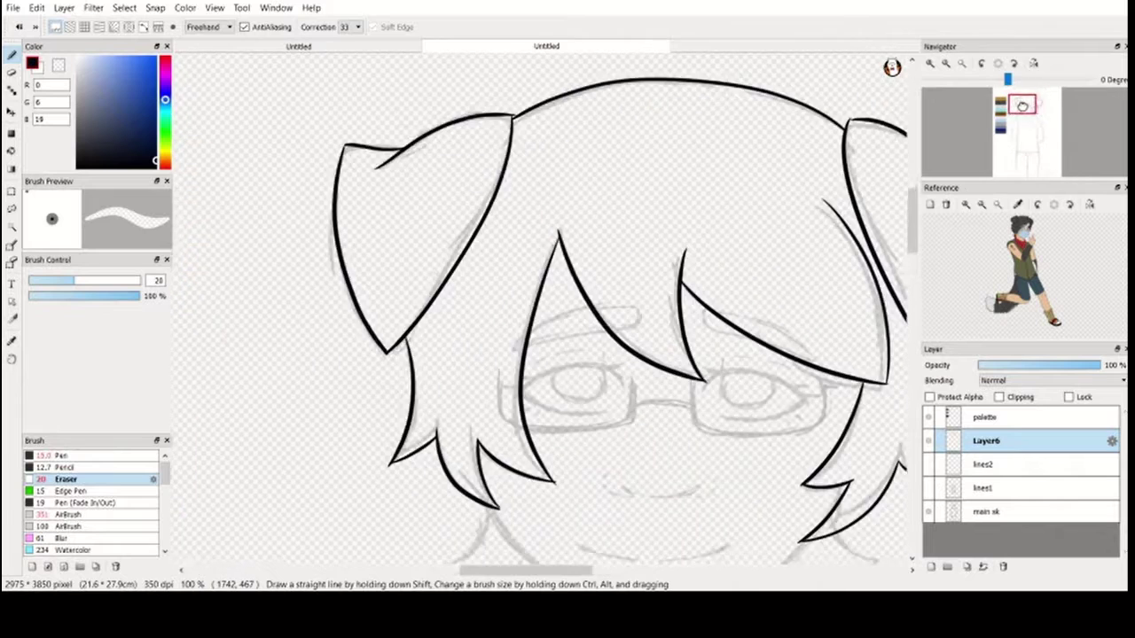
{"action": "left_click", "coordinate": [71, 454]}
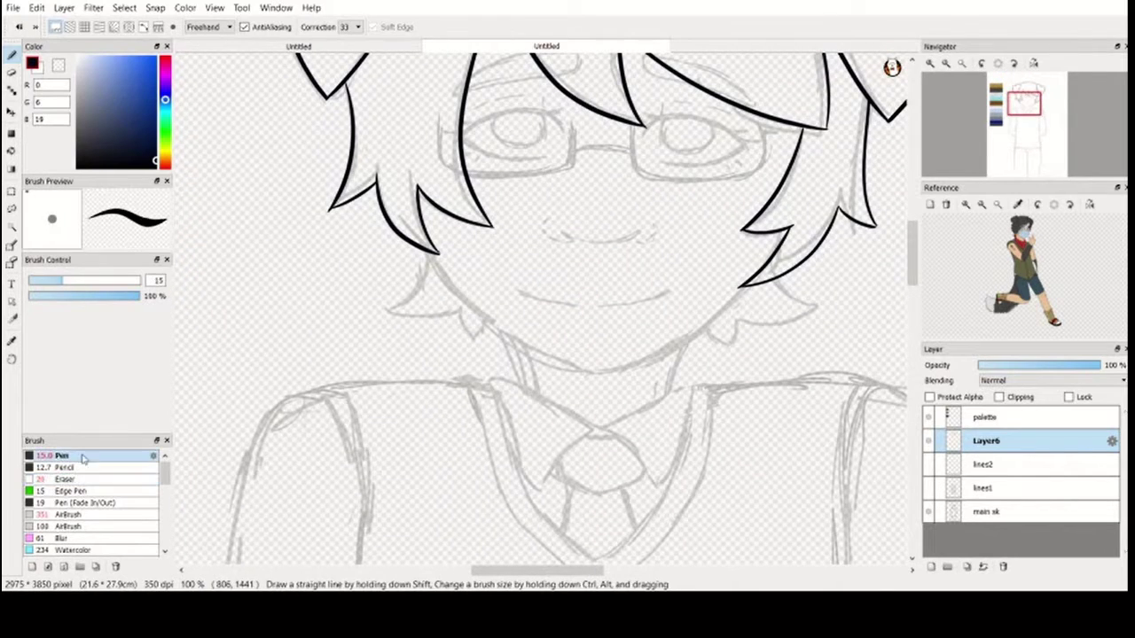
{"action": "scroll", "coordinate": [969, 153], "scroll_direction": "up", "scroll_amount": 2}
{"action": "mouse_move", "coordinate": [847, 275]}
{"action": "left_mouse_down"}
{"action": "mouse_move", "coordinate": [662, 396]}
{"action": "mouse_move", "coordinate": [621, 406]}
{"action": "left_mouse_up"}
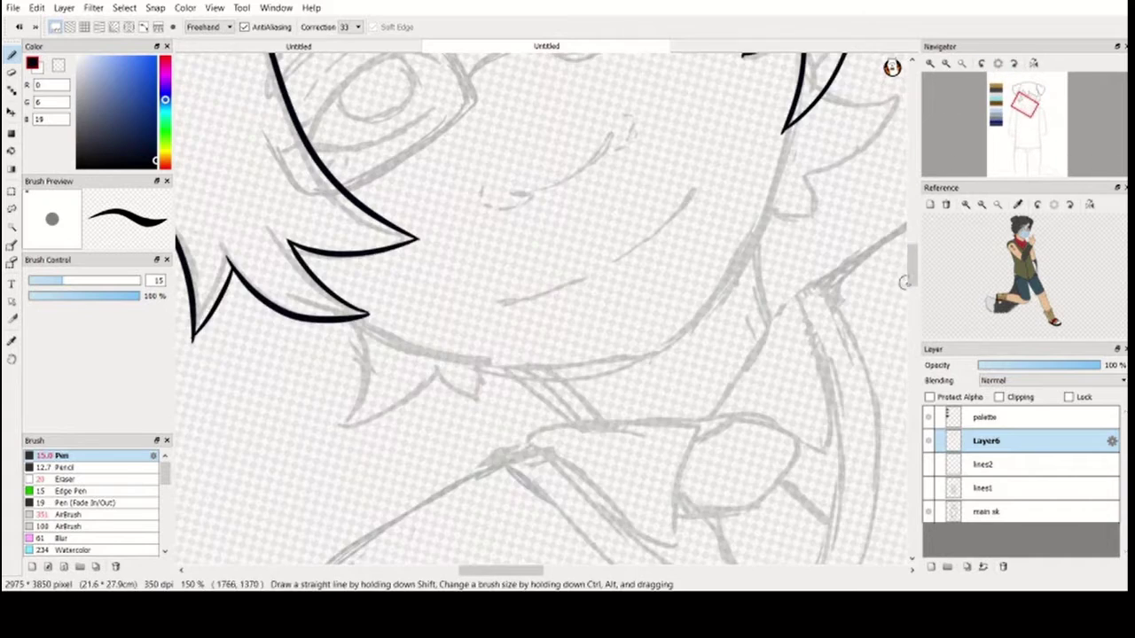
{"action": "scroll", "coordinate": [903, 282], "scroll_direction": "up", "scroll_amount": 1}
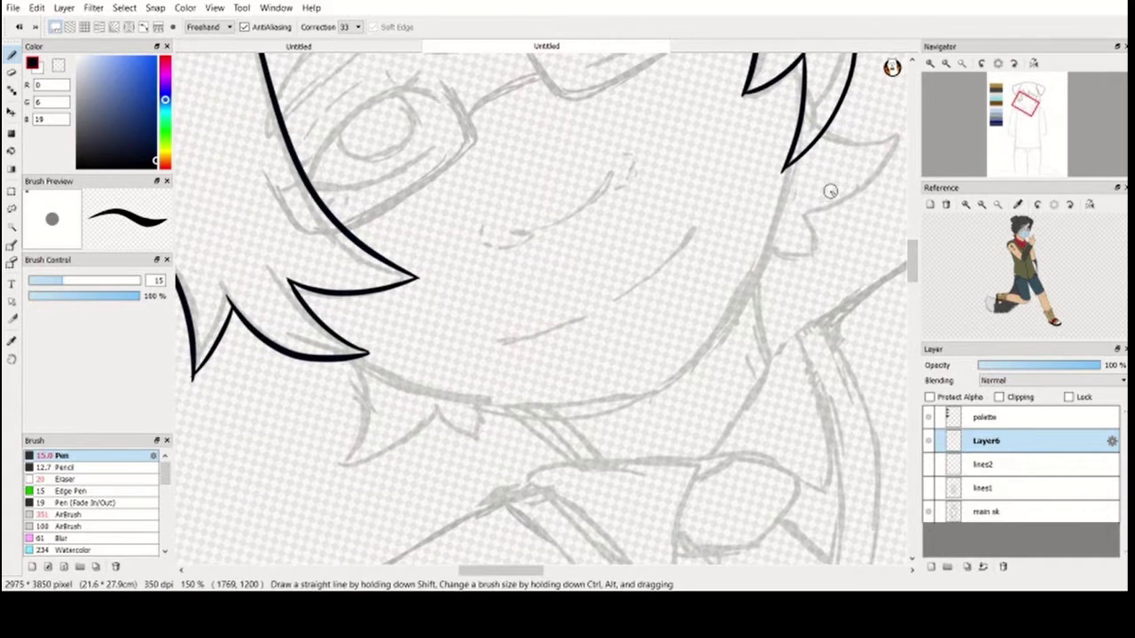
{"action": "left_click_drag", "start_coordinate": [791, 165], "coordinate": [679, 382]}
{"action": "left_click", "coordinate": [981, 63]}
{"action": "left_click", "coordinate": [1014, 63]}
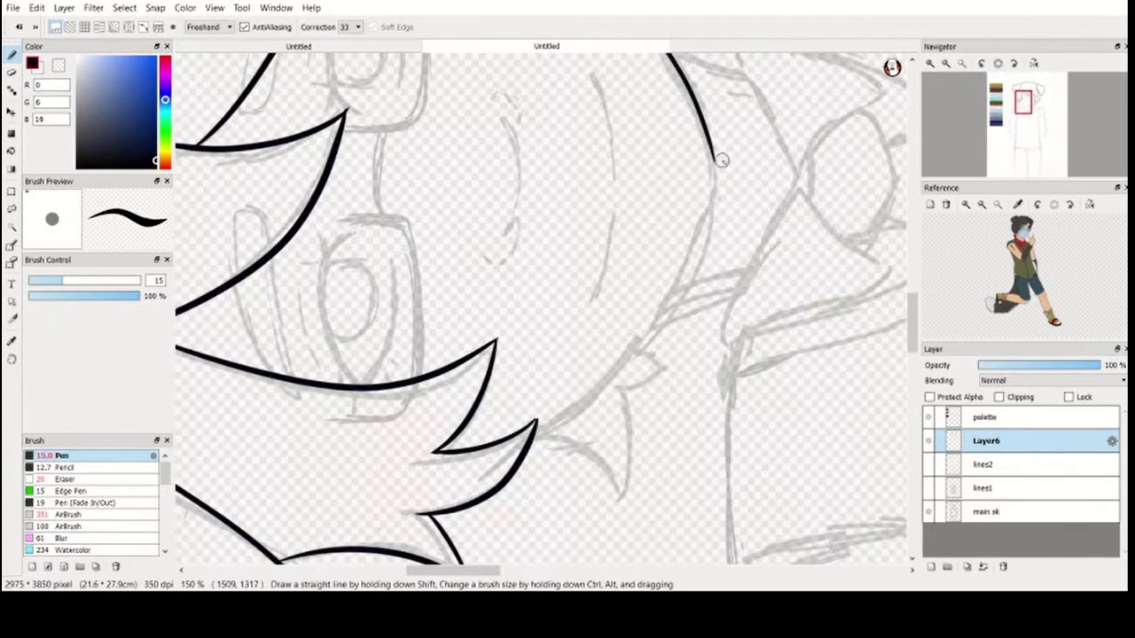
{"action": "left_click_drag", "start_coordinate": [715, 164], "coordinate": [532, 434]}
{"action": "key", "text": "e"}
Ink the pointed hair tufts sticking out below the jaw on both sides of the face
{"action": "scroll", "coordinate": [523, 443], "scroll_direction": "down", "scroll_amount": 5}
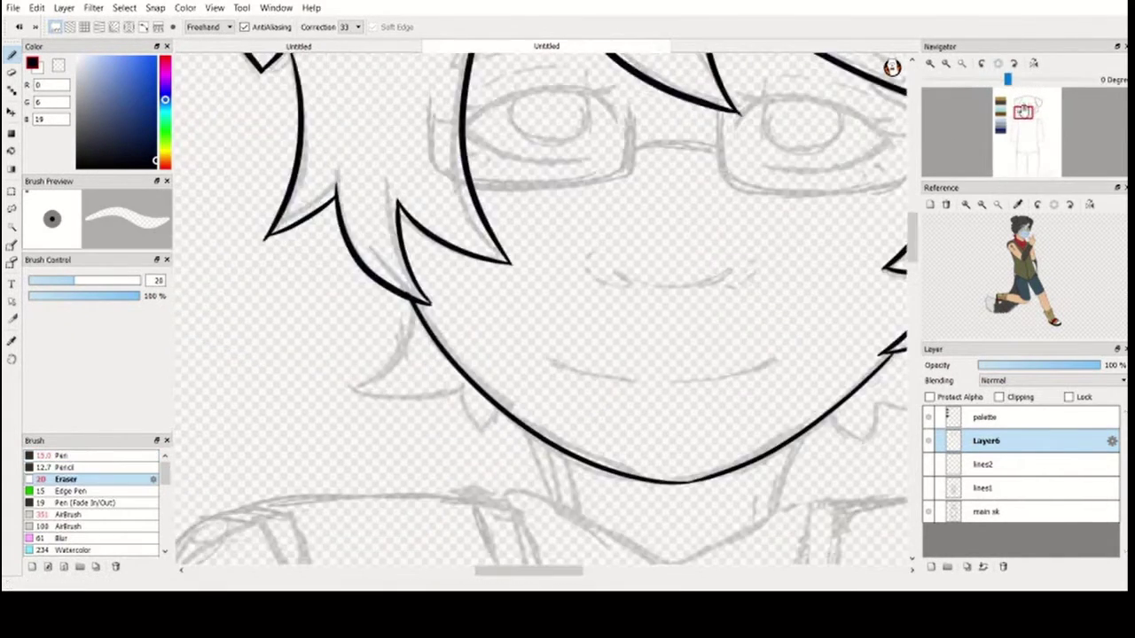
{"action": "key", "text": "b"}
{"action": "mouse_move", "coordinate": [291, 183]}
{"action": "left_mouse_down"}
{"action": "mouse_move", "coordinate": [215, 266]}
{"action": "mouse_move", "coordinate": [331, 258]}
{"action": "left_mouse_up"}
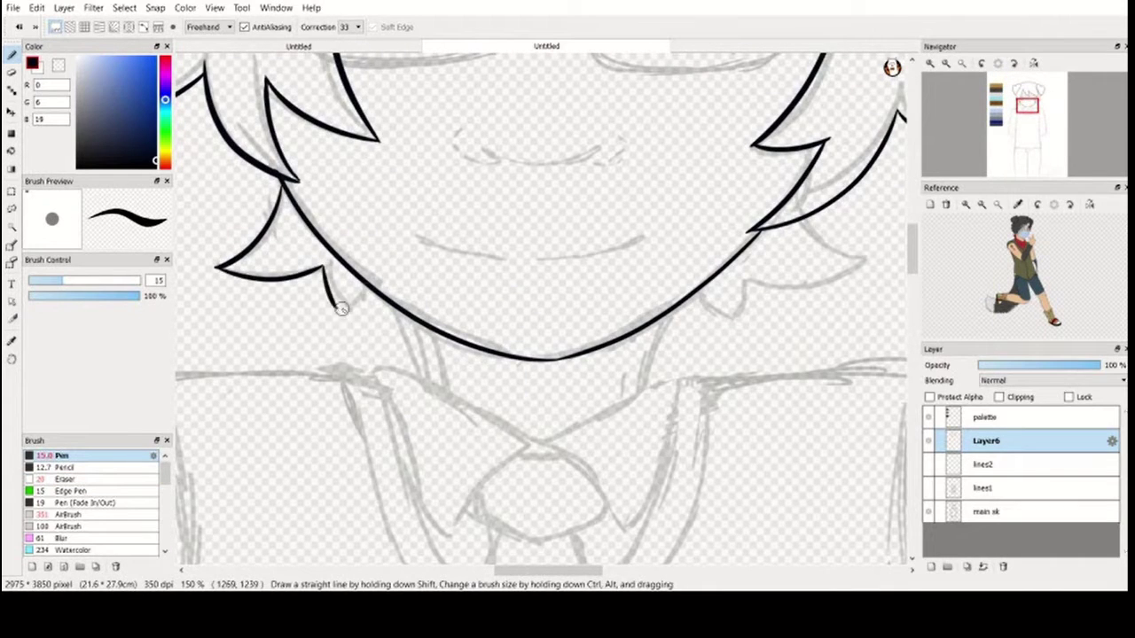
{"action": "mouse_move", "coordinate": [796, 228]}
{"action": "left_mouse_down"}
{"action": "mouse_move", "coordinate": [741, 281]}
{"action": "mouse_move", "coordinate": [690, 302]}
{"action": "left_mouse_up"}
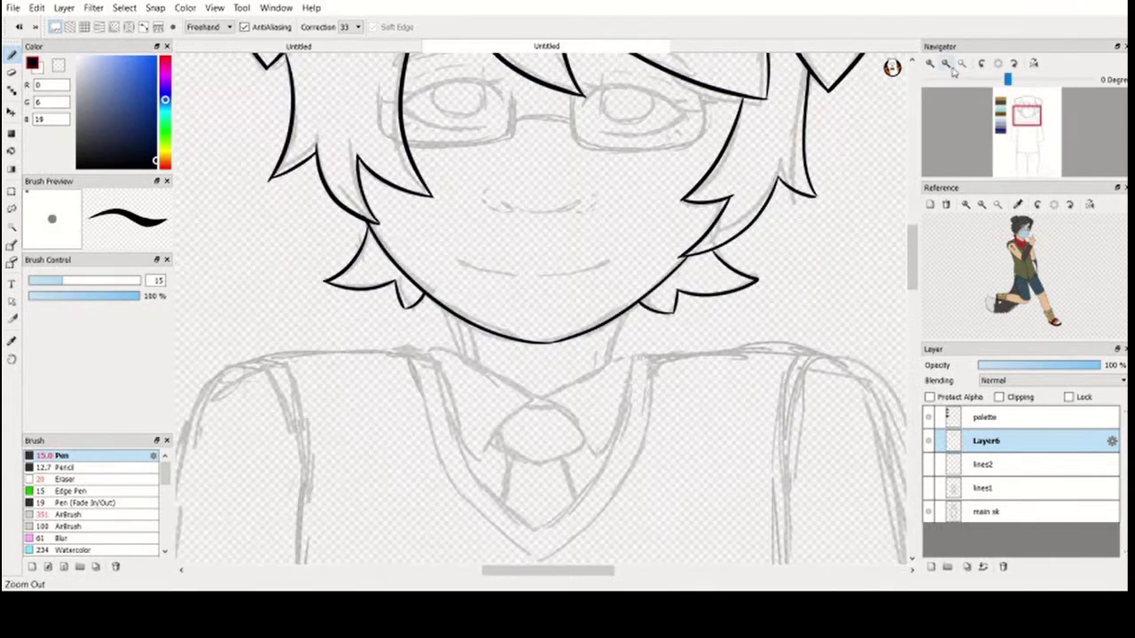
Ink both sides of the neck and the two pointed wings of the shirt collar
{"action": "scroll", "coordinate": [621, 311], "scroll_direction": "down", "scroll_amount": 3}
{"action": "scroll", "coordinate": [621, 311], "scroll_direction": "up", "scroll_amount": 3}
{"action": "left_click_drag", "start_coordinate": [671, 156], "coordinate": [650, 241]}
{"action": "mouse_move", "coordinate": [367, 223]}
{"action": "left_mouse_down"}
{"action": "mouse_move", "coordinate": [528, 295]}
{"action": "mouse_move", "coordinate": [510, 310]}
{"action": "mouse_move", "coordinate": [370, 227]}
{"action": "left_mouse_up"}
{"action": "mouse_move", "coordinate": [530, 293]}
{"action": "left_mouse_down"}
{"action": "mouse_move", "coordinate": [585, 275]}
{"action": "mouse_move", "coordinate": [616, 380]}
{"action": "mouse_move", "coordinate": [672, 224]}
{"action": "left_mouse_up"}
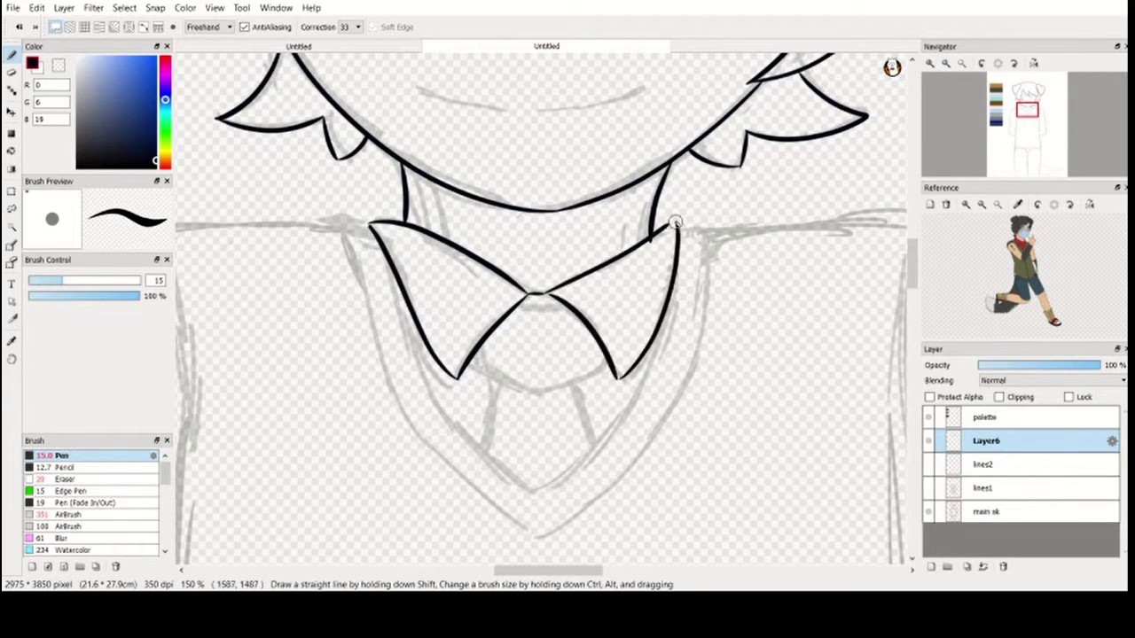
Undo the right collar wing and redraw its outline with a slightly wider outer corner
{"action": "key", "text": "ctrl+z"}
{"action": "mouse_move", "coordinate": [536, 293]}
{"action": "left_mouse_down"}
{"action": "mouse_move", "coordinate": [624, 380]}
{"action": "mouse_move", "coordinate": [666, 227]}
{"action": "left_mouse_up"}
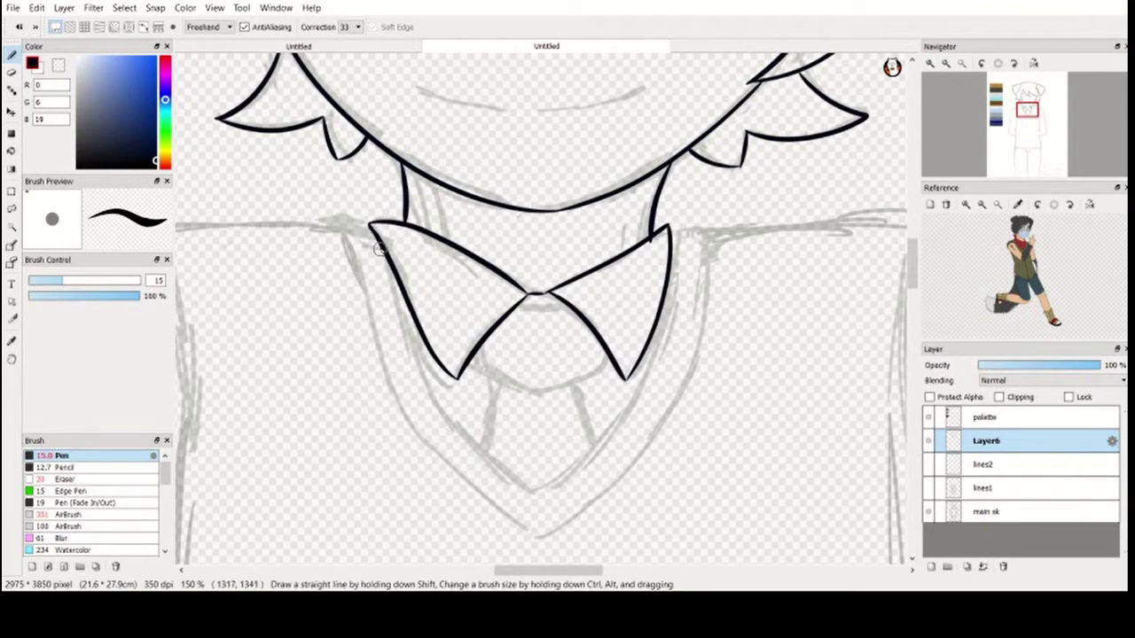
{"action": "key", "text": "ctrl+z"}
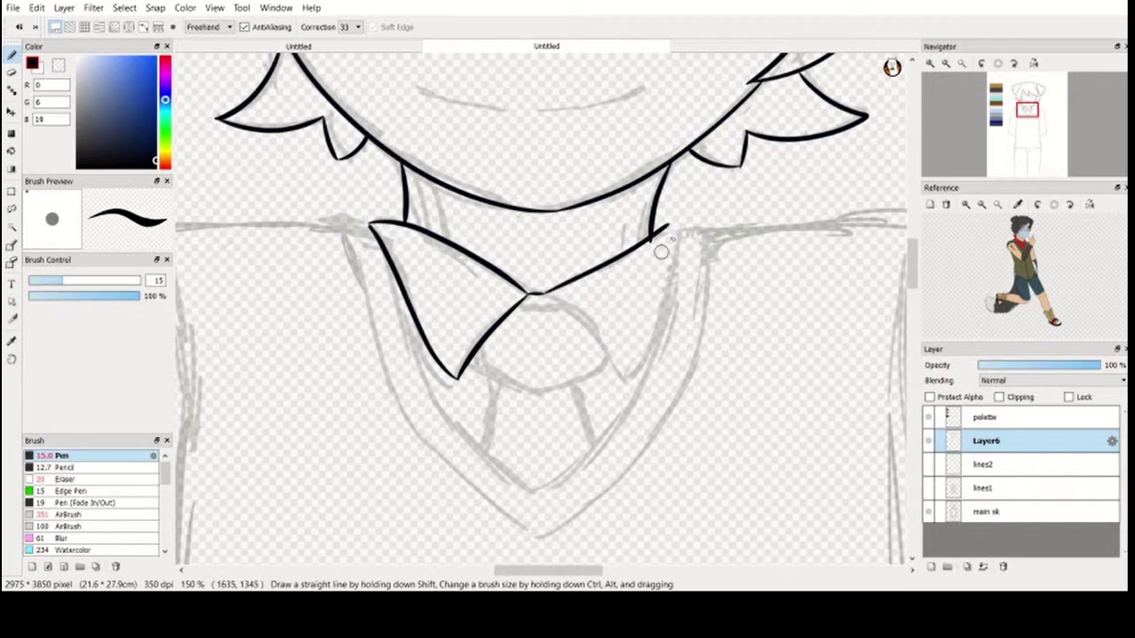
{"action": "key", "text": "ctrl+z"}
{"action": "left_click_drag", "start_coordinate": [535, 293], "coordinate": [675, 229]}
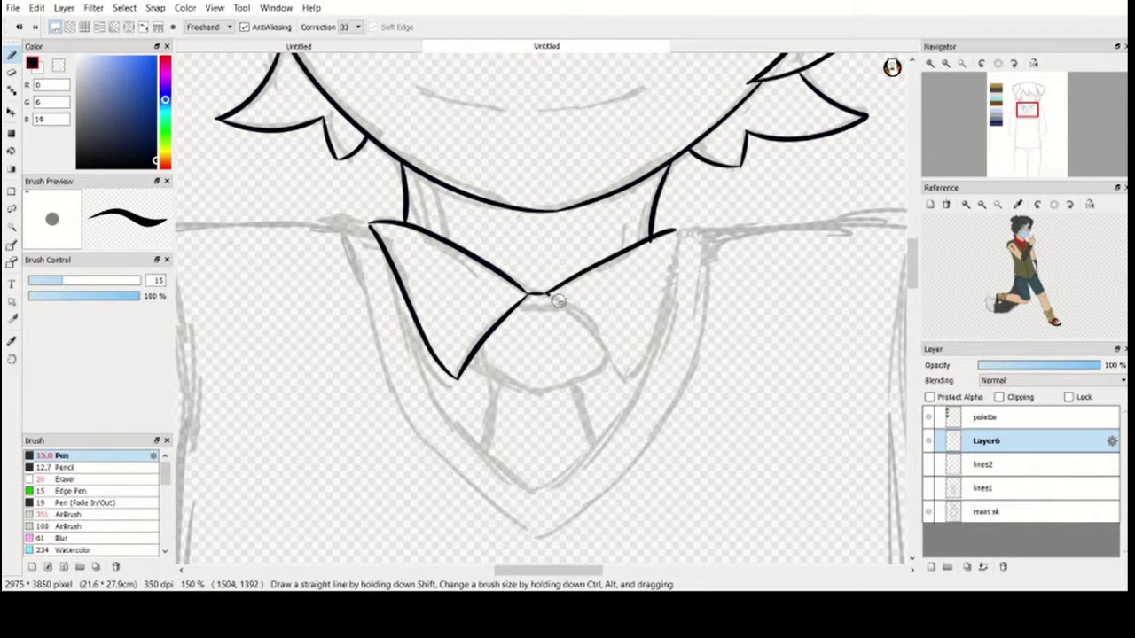
{"action": "key", "text": "ctrl+z"}
{"action": "mouse_move", "coordinate": [538, 294]}
{"action": "left_mouse_down"}
{"action": "mouse_move", "coordinate": [627, 395]}
{"action": "mouse_move", "coordinate": [679, 226]}
{"action": "left_mouse_up"}
{"action": "key", "text": "ctrl+z"}
{"action": "left_click_drag", "start_coordinate": [621, 386], "coordinate": [679, 227]}
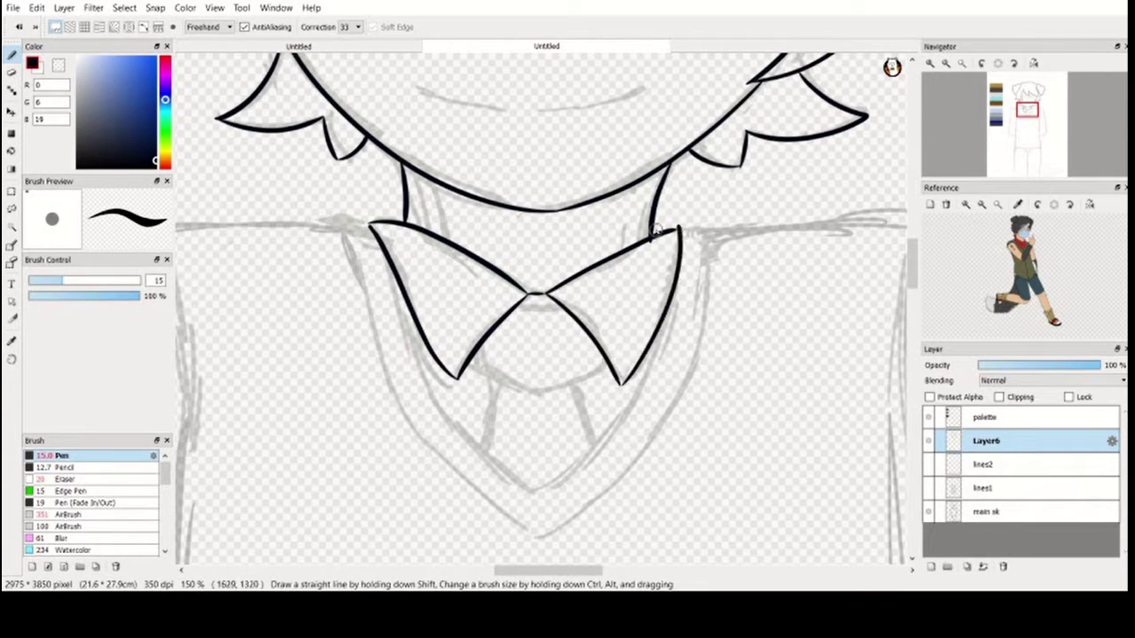
Erase the left collar wing's outer edge, redraw it closer to the neck, and clean up the right neck-collar overlap
{"action": "key", "text": "e"}
{"action": "left_click_drag", "start_coordinate": [369, 227], "coordinate": [422, 340]}
{"action": "left_click", "coordinate": [85, 456]}
{"action": "key", "text": "e"}
{"action": "left_click_drag", "start_coordinate": [642, 238], "coordinate": [661, 235]}
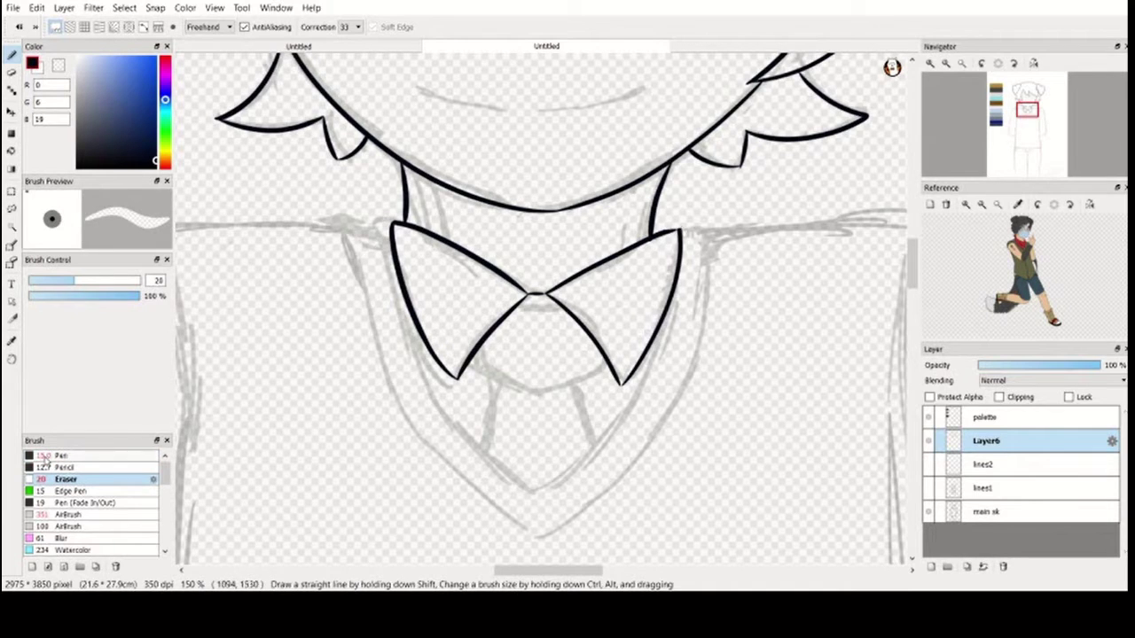
Ink the tie knot between the collar wings, including its short upper line and curved lower edge
{"action": "left_click", "coordinate": [44, 457]}
{"action": "scroll", "coordinate": [514, 216], "scroll_direction": "down", "scroll_amount": 3}
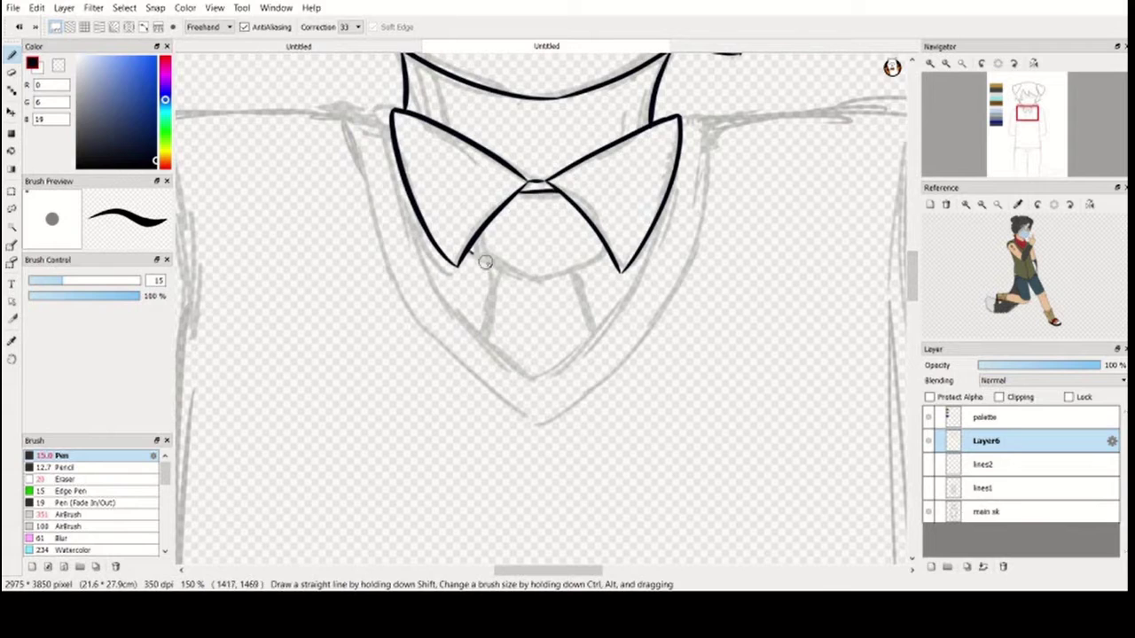
{"action": "left_click_drag", "start_coordinate": [537, 278], "coordinate": [612, 252]}
Ink the V-shaped inner neckline below the collar and the two tie edges running from the knot to it
{"action": "left_click_drag", "start_coordinate": [400, 182], "coordinate": [539, 381]}
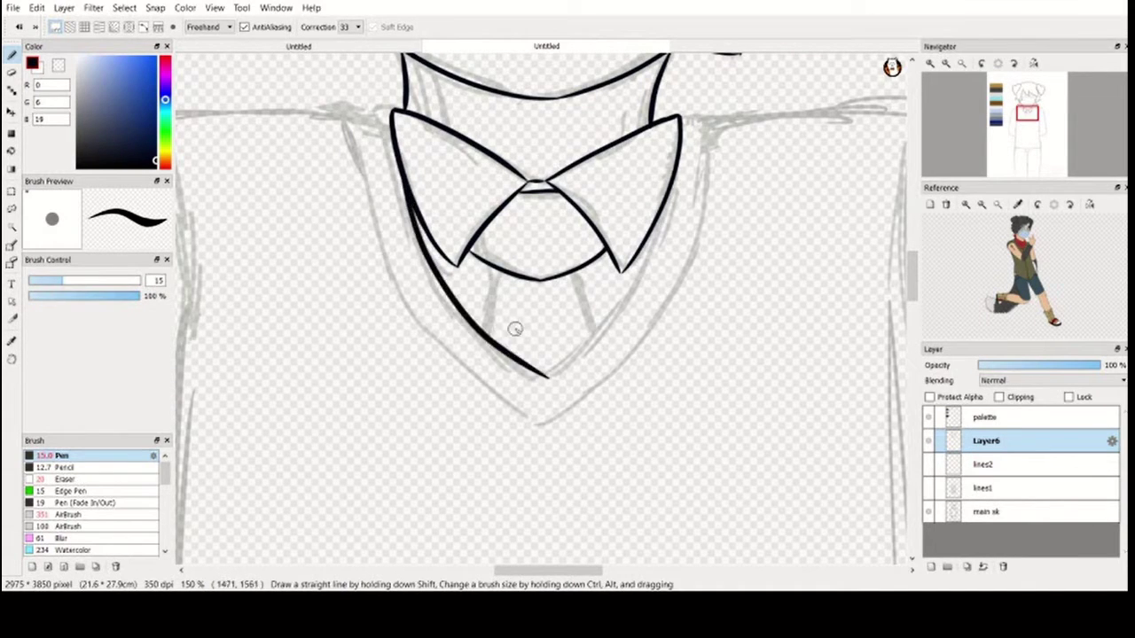
{"action": "mouse_move", "coordinate": [666, 201]}
{"action": "left_mouse_down"}
{"action": "mouse_move", "coordinate": [525, 379]}
{"action": "mouse_move", "coordinate": [586, 339]}
{"action": "left_mouse_up"}
{"action": "key", "text": "ctrl+z"}
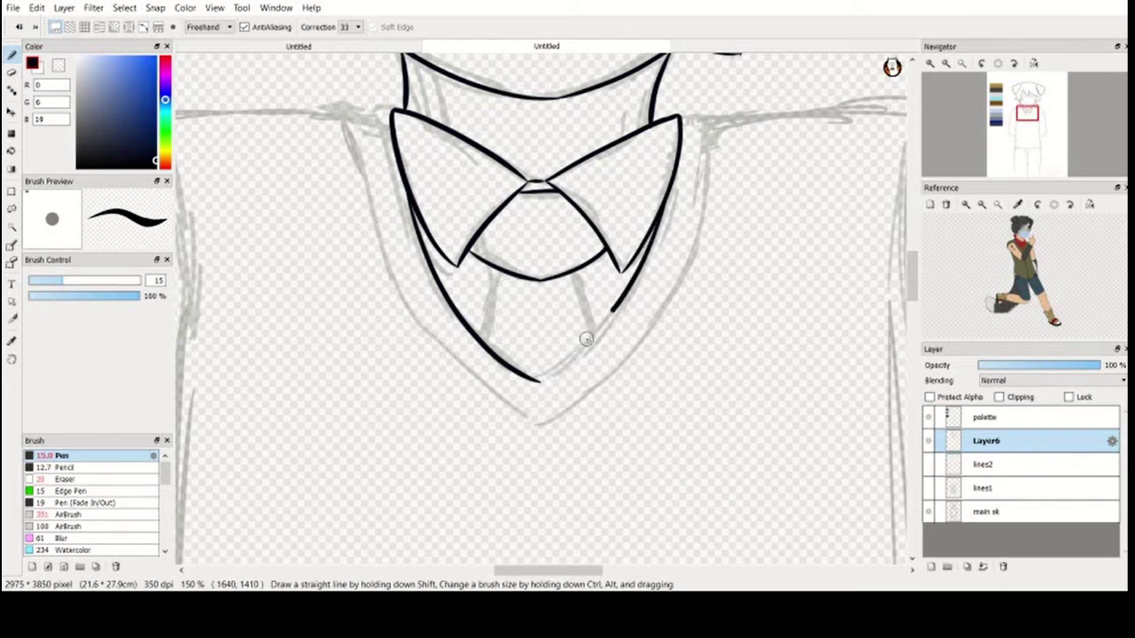
{"action": "key", "text": "ctrl+z"}
{"action": "mouse_move", "coordinate": [523, 377]}
{"action": "left_mouse_down"}
{"action": "mouse_move", "coordinate": [573, 356]}
{"action": "mouse_move", "coordinate": [661, 209]}
{"action": "mouse_move", "coordinate": [596, 334]}
{"action": "mouse_move", "coordinate": [667, 200]}
{"action": "left_mouse_up"}
{"action": "key", "text": "ctrl+z"}
{"action": "key", "text": "e"}
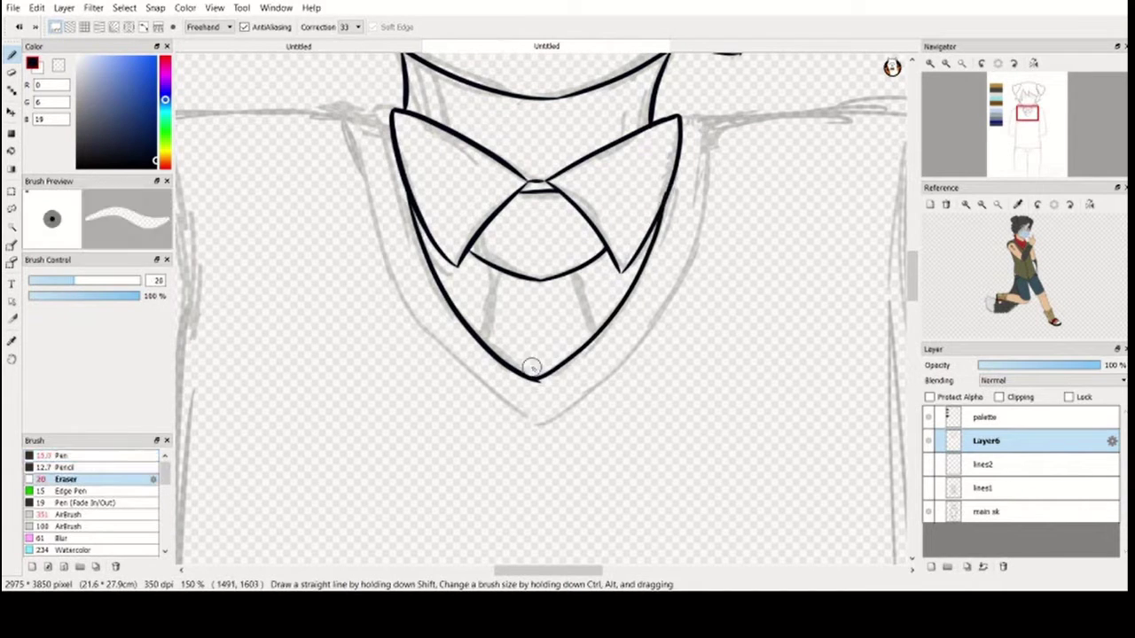
{"action": "key", "text": "n"}
{"action": "left_click_drag", "start_coordinate": [499, 271], "coordinate": [481, 334]}
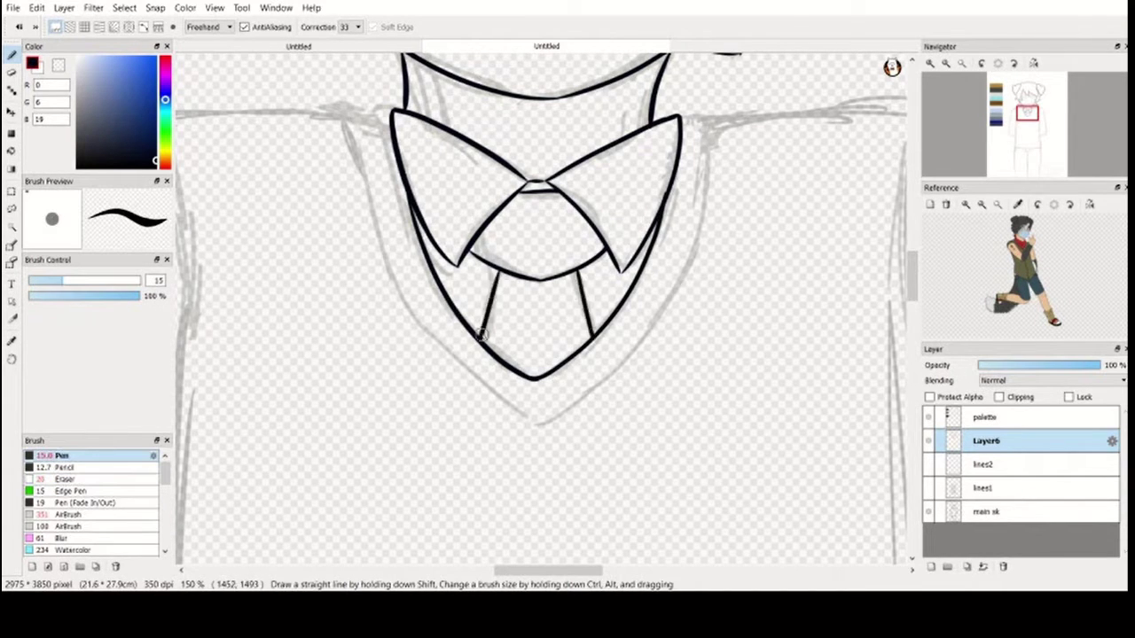
Ink the right shoulder line from the collar outward, the double armhole seam of the vest and the rounded shoulder edge
{"action": "key", "text": "ctrl+minus"}
{"action": "left_click_drag", "start_coordinate": [747, 127], "coordinate": [596, 176]}
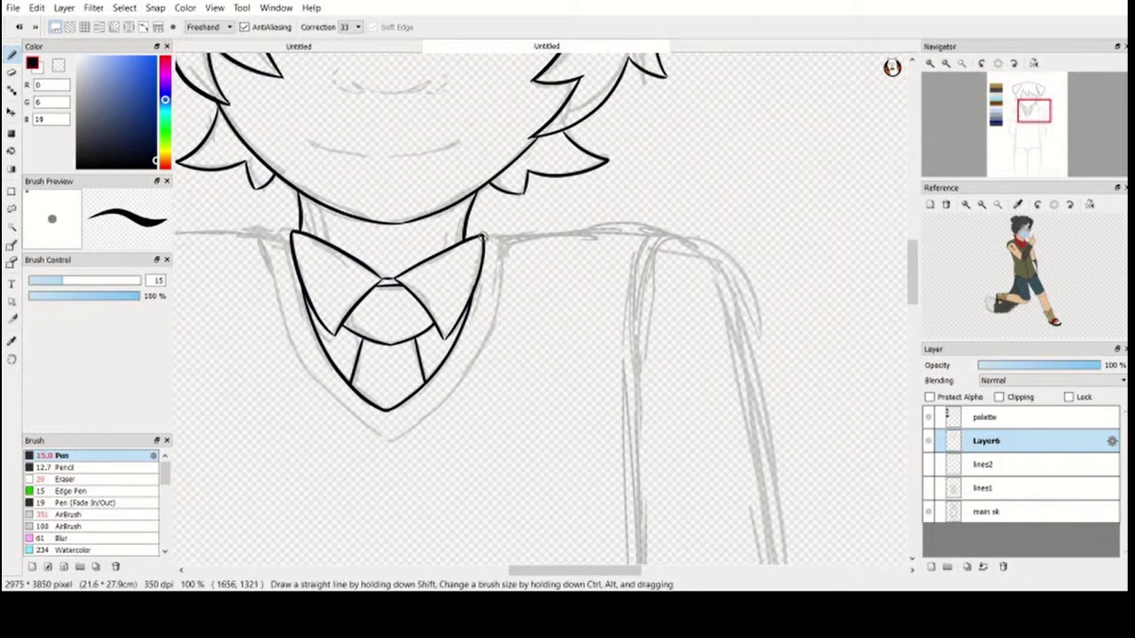
{"action": "mouse_move", "coordinate": [484, 238]}
{"action": "left_mouse_down"}
{"action": "mouse_move", "coordinate": [662, 233]}
{"action": "mouse_move", "coordinate": [664, 179]}
{"action": "mouse_move", "coordinate": [635, 387]}
{"action": "left_mouse_up"}
{"action": "scroll", "coordinate": [727, 218], "scroll_direction": "down", "scroll_amount": 5}
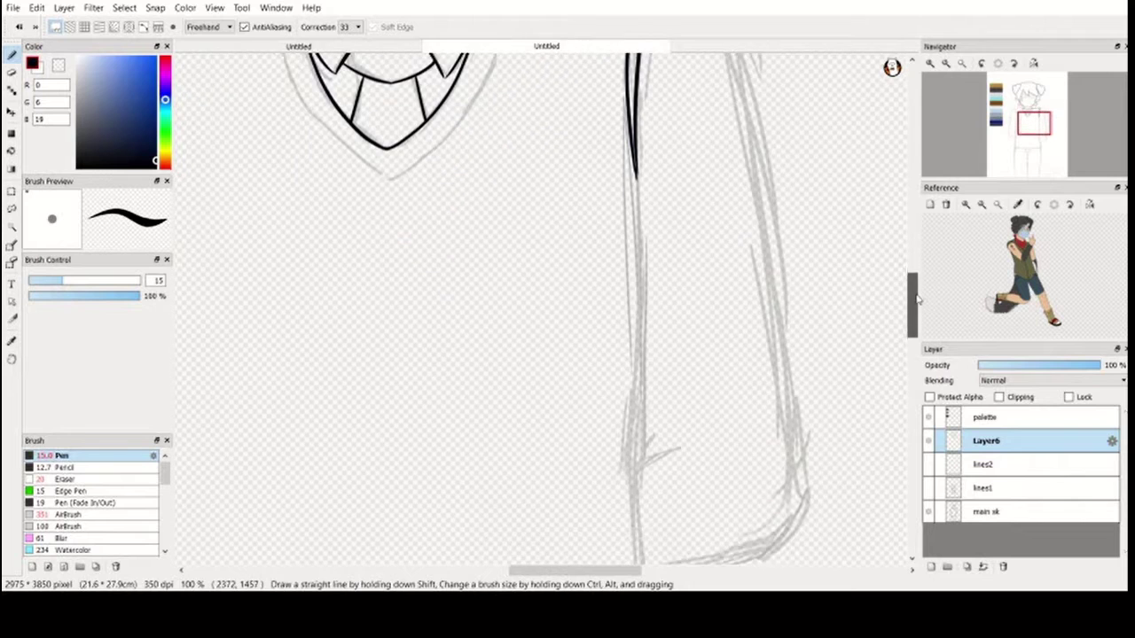
{"action": "scroll", "coordinate": [728, 217], "scroll_direction": "up", "scroll_amount": 2}
{"action": "mouse_move", "coordinate": [660, 88]}
{"action": "left_mouse_down"}
{"action": "mouse_move", "coordinate": [726, 130]}
{"action": "mouse_move", "coordinate": [740, 279]}
{"action": "left_mouse_up"}
Ink the right sleeve's long outer edge and the inner line between the arm and torso
{"action": "scroll", "coordinate": [786, 129], "scroll_direction": "down", "scroll_amount": 2}
{"action": "left_click_drag", "start_coordinate": [740, 115], "coordinate": [796, 477]}
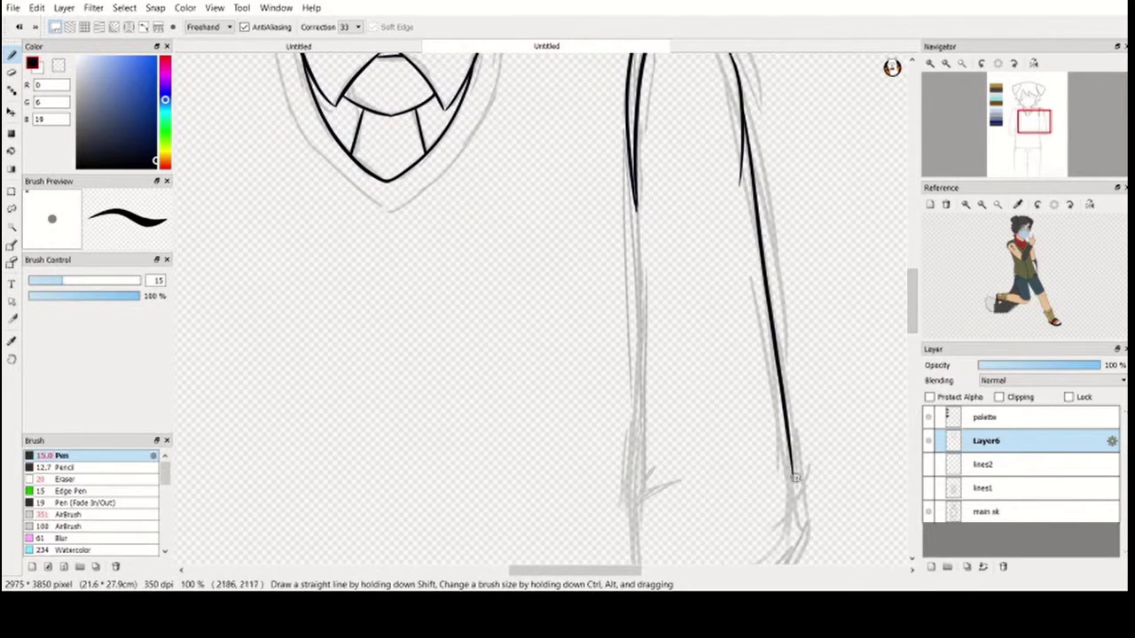
{"action": "scroll", "coordinate": [867, 260], "scroll_direction": "down", "scroll_amount": 4}
{"action": "left_click_drag", "start_coordinate": [635, 78], "coordinate": [622, 432]}
Ink the right torso side down toward the waist, plus the bent elbow, forearm underside and sleeve creases
{"action": "scroll", "coordinate": [839, 312], "scroll_direction": "down", "scroll_amount": 4}
{"action": "left_click_drag", "start_coordinate": [640, 218], "coordinate": [667, 562]}
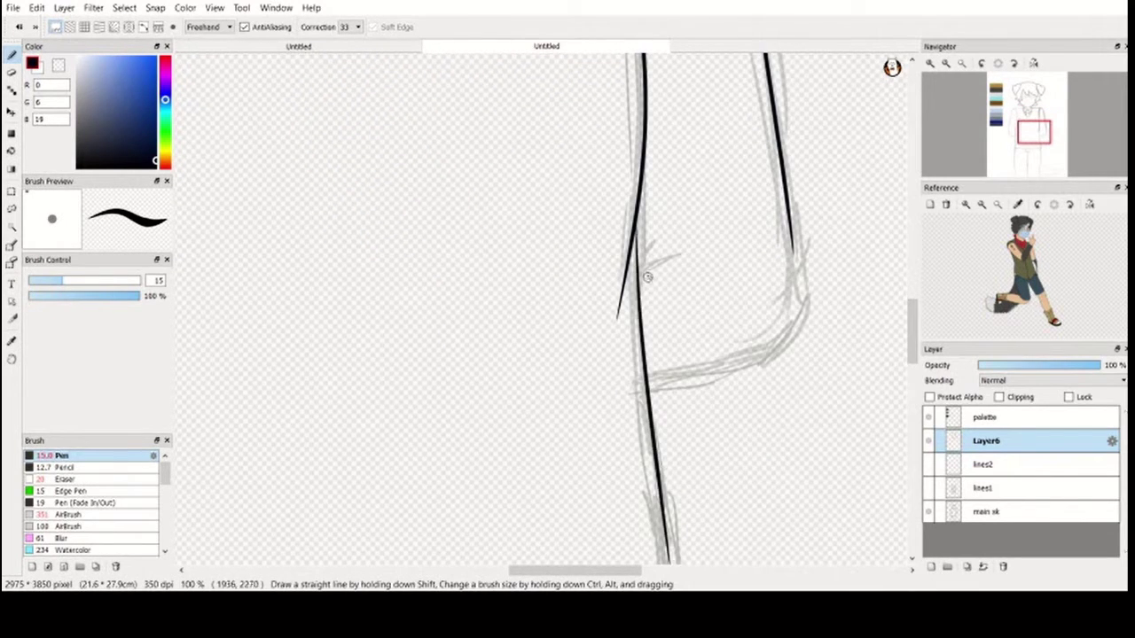
{"action": "left_click_drag", "start_coordinate": [792, 238], "coordinate": [745, 363]}
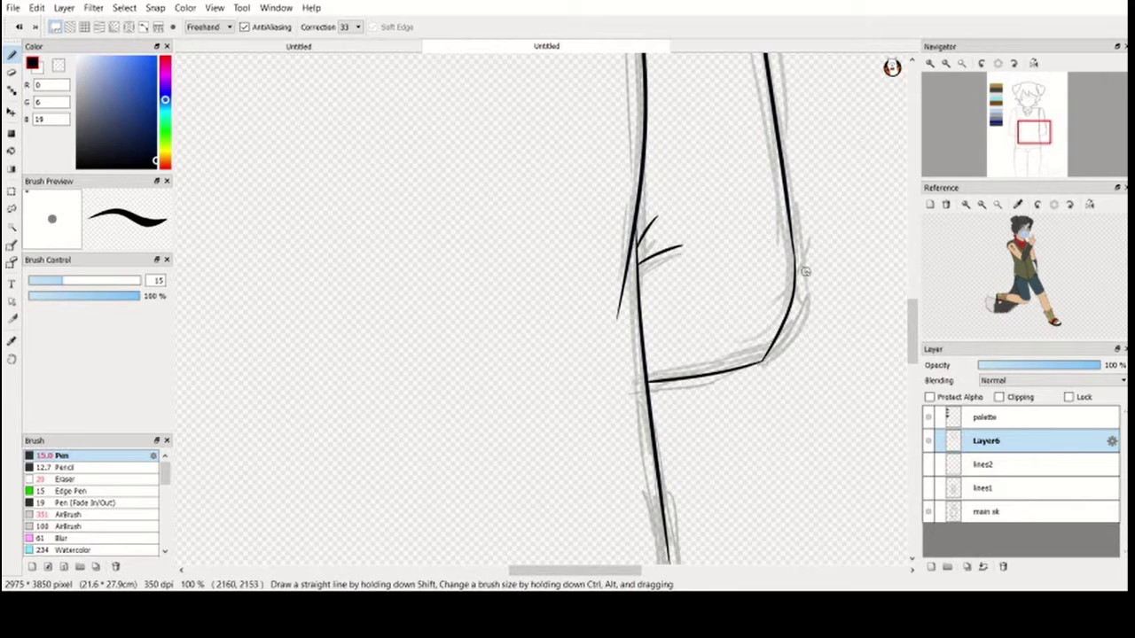
Ink the left shoulder line from the collar outward and the double armhole seam of the vest
{"action": "scroll", "coordinate": [805, 272], "scroll_direction": "up", "scroll_amount": 5}
{"action": "scroll", "coordinate": [621, 266], "scroll_direction": "left", "scroll_amount": 3}
{"action": "scroll", "coordinate": [620, 266], "scroll_direction": "down", "scroll_amount": 1}
{"action": "left_click_drag", "start_coordinate": [521, 96], "coordinate": [364, 95]}
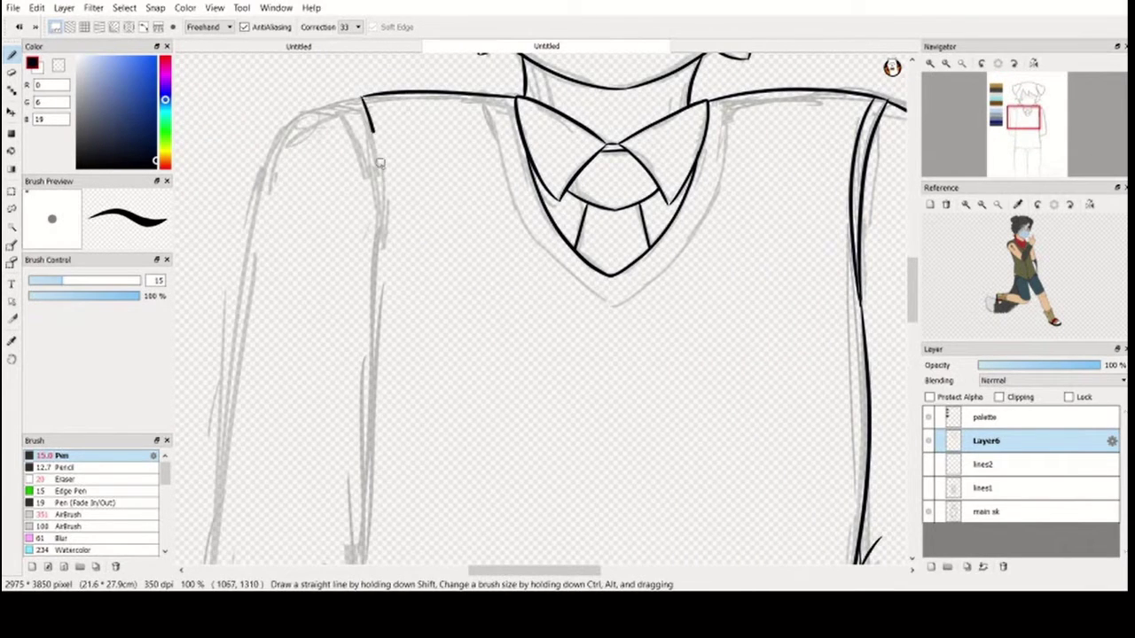
{"action": "left_click_drag", "start_coordinate": [379, 162], "coordinate": [384, 291]}
{"action": "left_click_drag", "start_coordinate": [341, 100], "coordinate": [385, 291]}
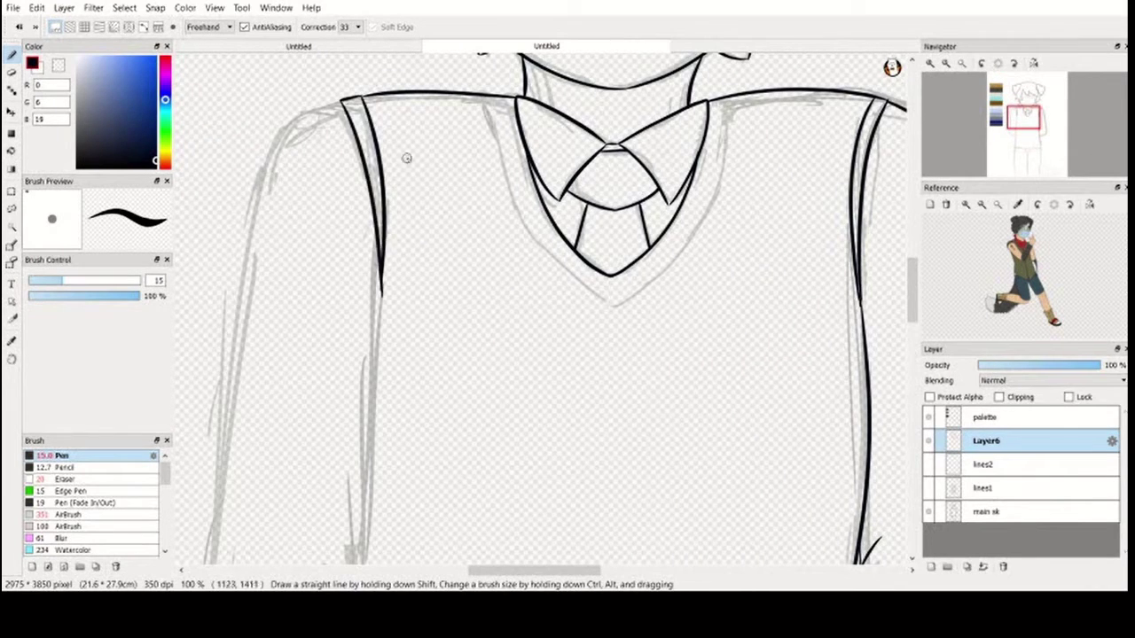
Ink the left sleeve's outer edge from the shoulder down and around the elbow to the torso
{"action": "left_click", "coordinate": [945, 63]}
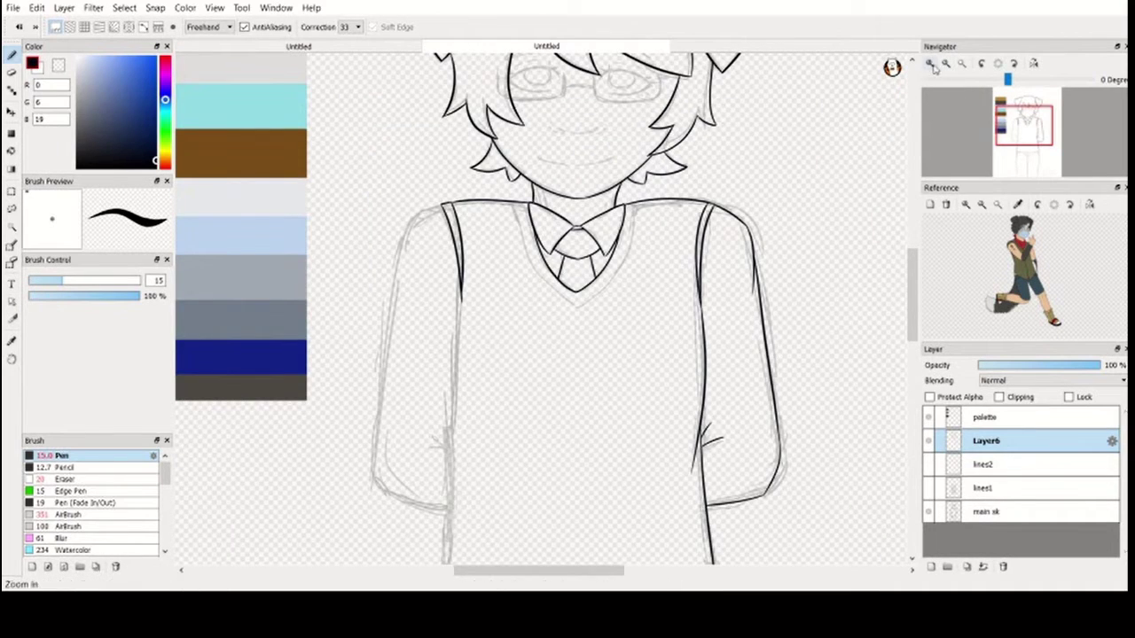
{"action": "left_click", "coordinate": [930, 64]}
{"action": "left_click", "coordinate": [930, 63]}
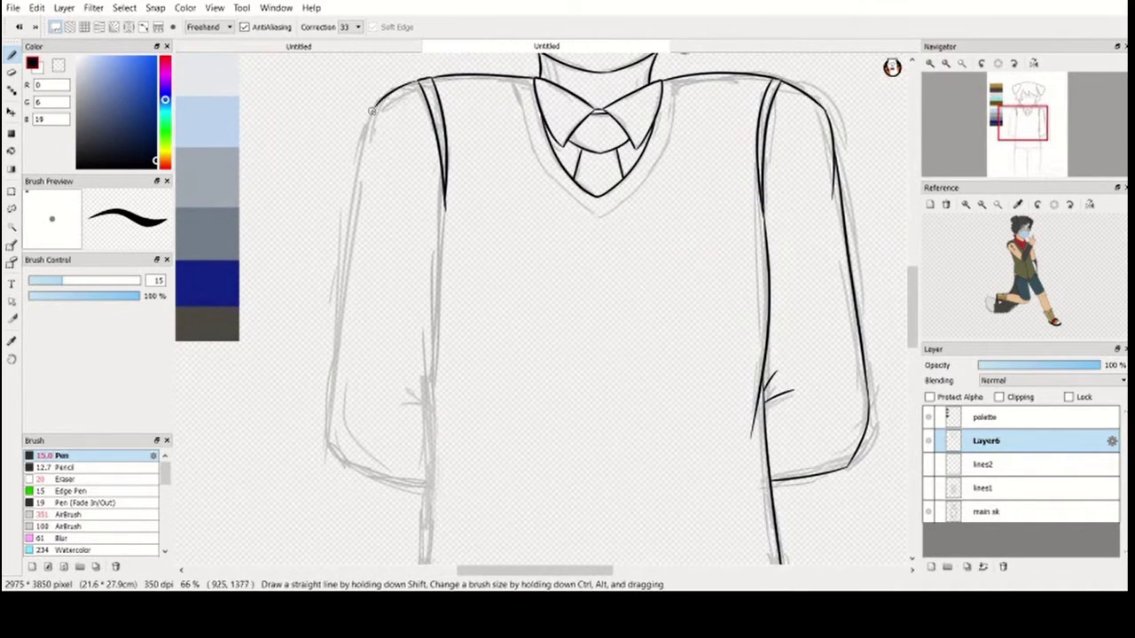
{"action": "left_click_drag", "start_coordinate": [360, 165], "coordinate": [326, 425]}
{"action": "scroll", "coordinate": [337, 355], "scroll_direction": "down", "scroll_amount": 3}
{"action": "left_click_drag", "start_coordinate": [324, 286], "coordinate": [428, 346]}
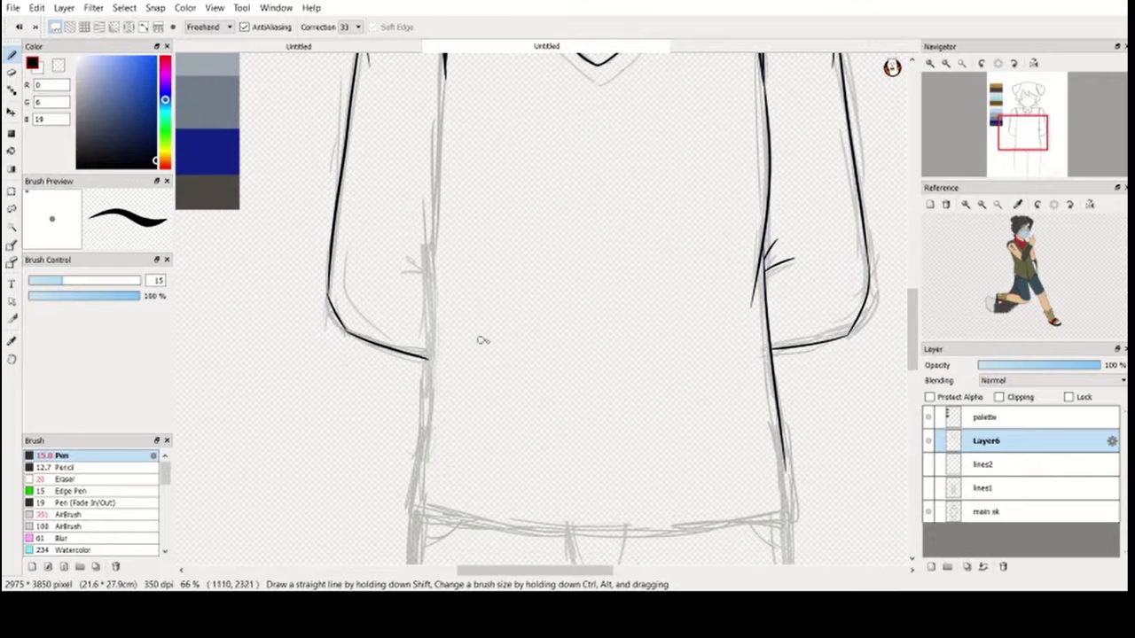
Ink the left torso side with its sleeve creases and extend the right torso side down to the vest hem
{"action": "left_click_drag", "start_coordinate": [915, 342], "coordinate": [918, 327]}
{"action": "mouse_move", "coordinate": [441, 126]}
{"action": "left_mouse_down"}
{"action": "mouse_move", "coordinate": [449, 363]}
{"action": "mouse_move", "coordinate": [416, 484]}
{"action": "left_mouse_up"}
{"action": "scroll", "coordinate": [435, 337], "scroll_direction": "down", "scroll_amount": 2}
{"action": "scroll", "coordinate": [470, 275], "scroll_direction": "down", "scroll_amount": 5}
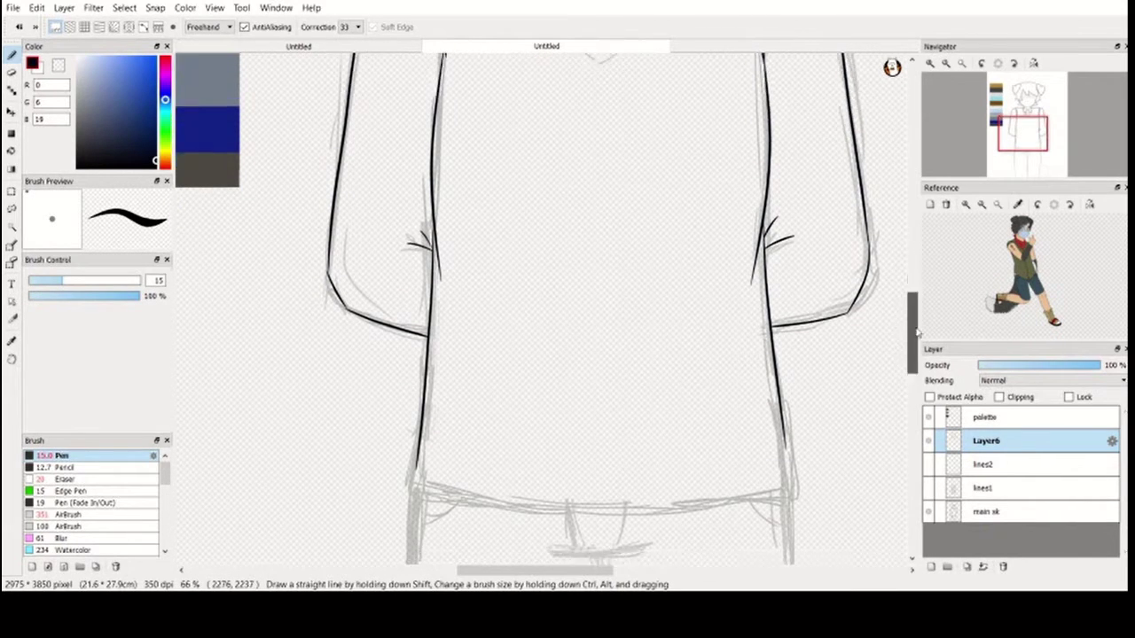
{"action": "left_click_drag", "start_coordinate": [785, 253], "coordinate": [789, 313]}
Ink the curved bottom hem of the vest between both torso sides, with short vertical ribbing strokes along it
{"action": "key", "text": "Delete"}
{"action": "key", "text": "Delete"}
{"action": "key", "text": "Delete"}
{"action": "key", "text": "Delete"}
{"action": "key", "text": "Delete"}
{"action": "key", "text": "Delete"}
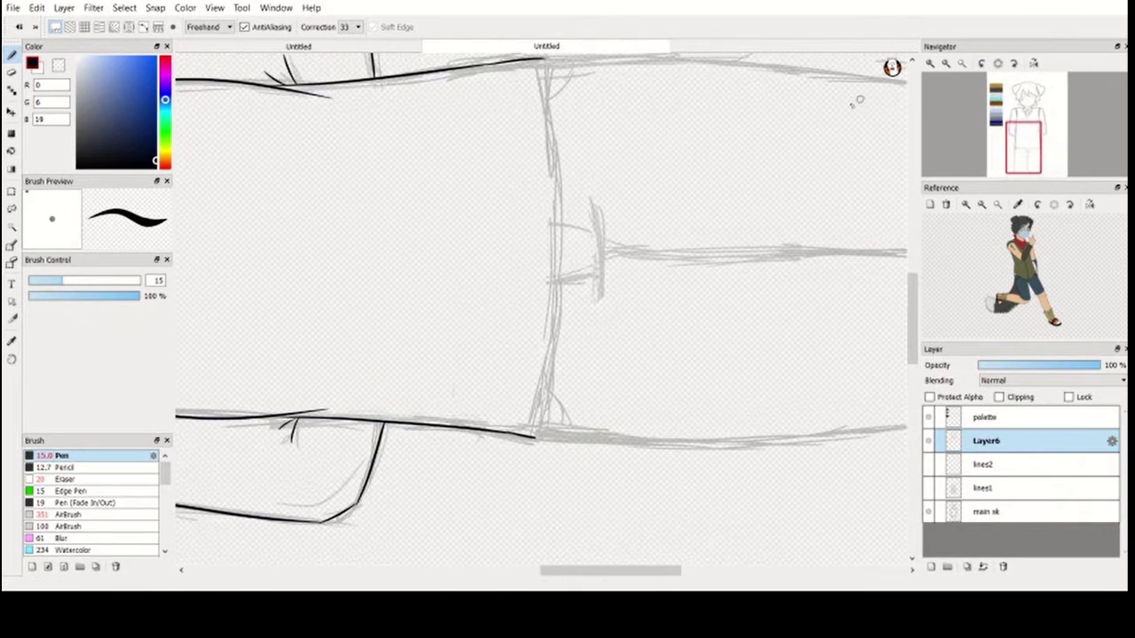
{"action": "left_click_drag", "start_coordinate": [532, 461], "coordinate": [550, 98]}
{"action": "scroll", "coordinate": [545, 140], "scroll_direction": "up", "scroll_amount": 1}
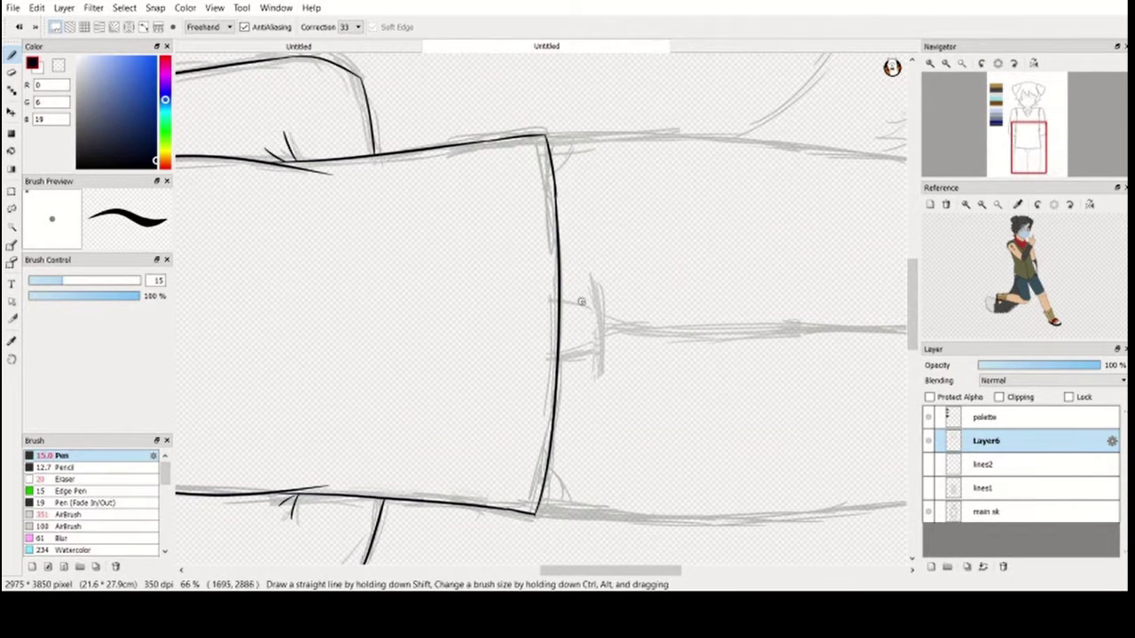
{"action": "key", "text": "Home"}
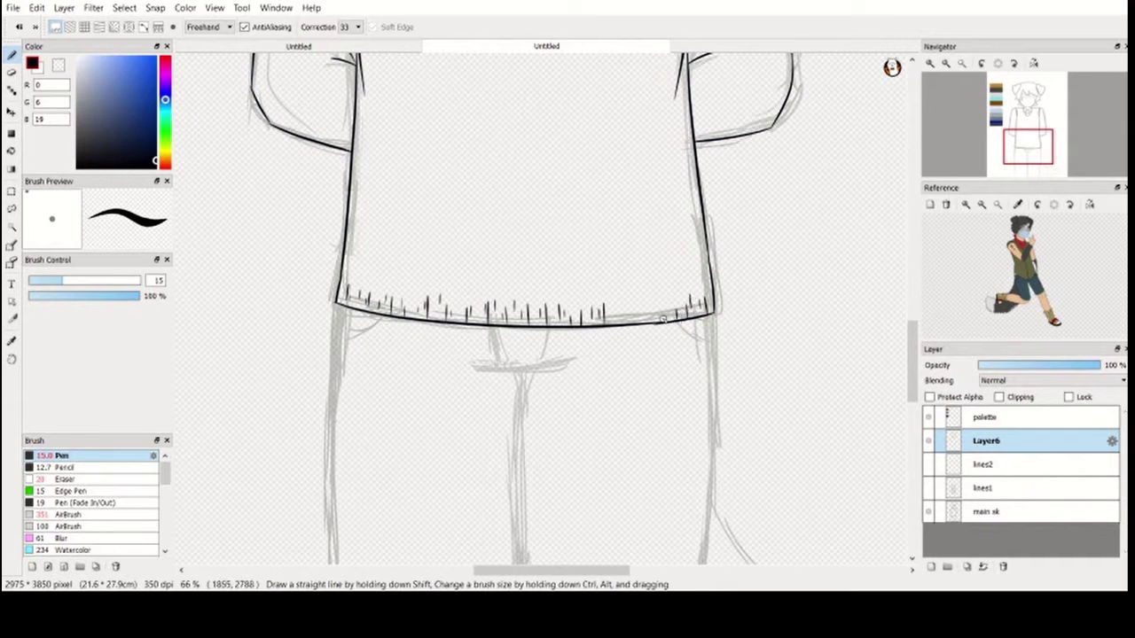
Ink the outer V-neck band of the vest parallel to the existing neckline, from one shoulder to the other
{"action": "scroll", "coordinate": [874, 281], "scroll_direction": "up", "scroll_amount": 5}
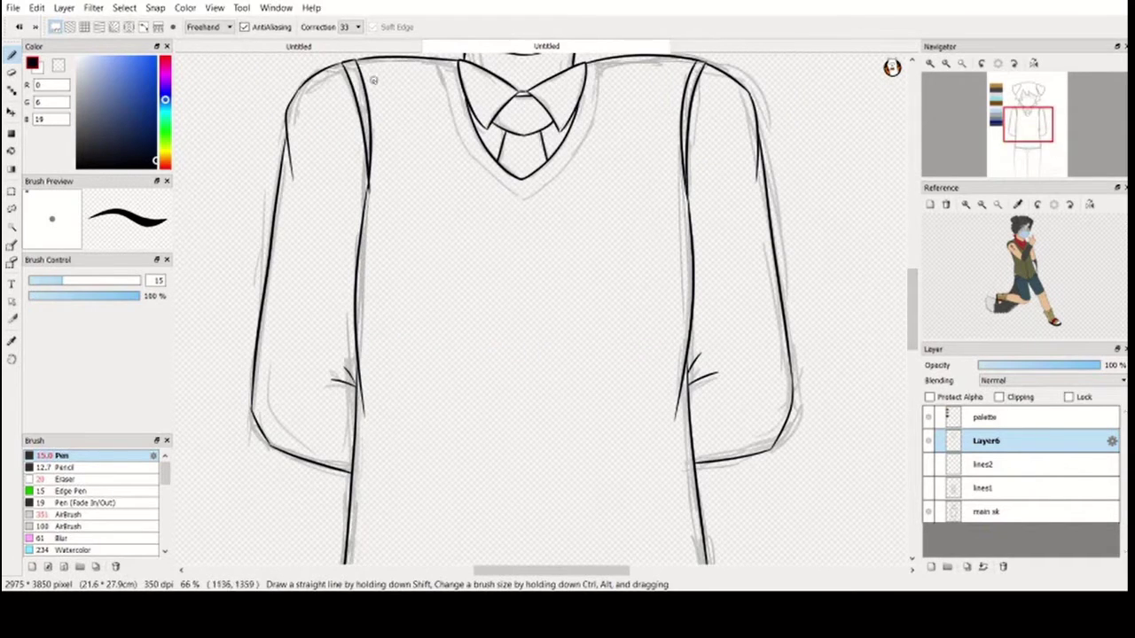
{"action": "scroll", "coordinate": [914, 256], "scroll_direction": "up", "scroll_amount": 1}
{"action": "scroll", "coordinate": [913, 256], "scroll_direction": "up", "scroll_amount": 3}
{"action": "mouse_move", "coordinate": [401, 158]}
{"action": "left_mouse_down"}
{"action": "mouse_move", "coordinate": [537, 336]}
{"action": "mouse_move", "coordinate": [621, 144]}
{"action": "left_mouse_up"}
Clean up the line ends around the neck, collar and neckline with the eraser and the pen
{"action": "key", "text": "e"}
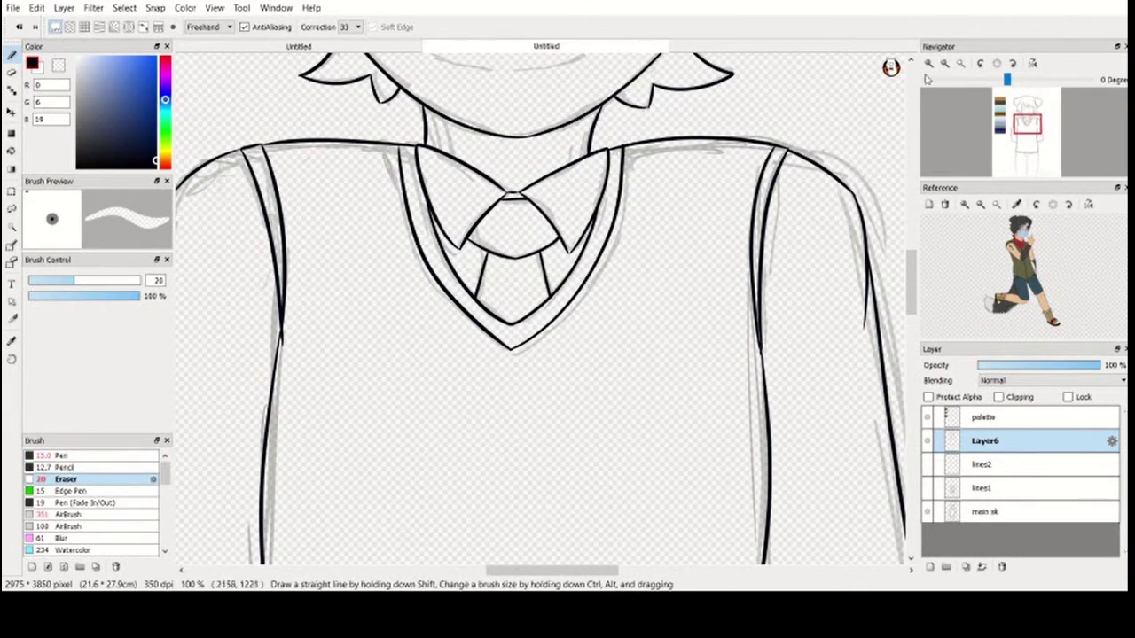
{"action": "scroll", "coordinate": [1025, 124], "scroll_direction": "down", "scroll_amount": 3}
{"action": "scroll", "coordinate": [1025, 124], "scroll_direction": "up", "scroll_amount": 3}
{"action": "left_click_drag", "start_coordinate": [1025, 124], "coordinate": [1026, 112]}
{"action": "mouse_move", "coordinate": [456, 197]}
{"action": "left_mouse_down"}
{"action": "mouse_move", "coordinate": [548, 252]}
{"action": "mouse_move", "coordinate": [647, 206]}
{"action": "mouse_move", "coordinate": [520, 229]}
{"action": "left_mouse_up"}
{"action": "key", "text": "p"}
{"action": "key", "text": "e"}
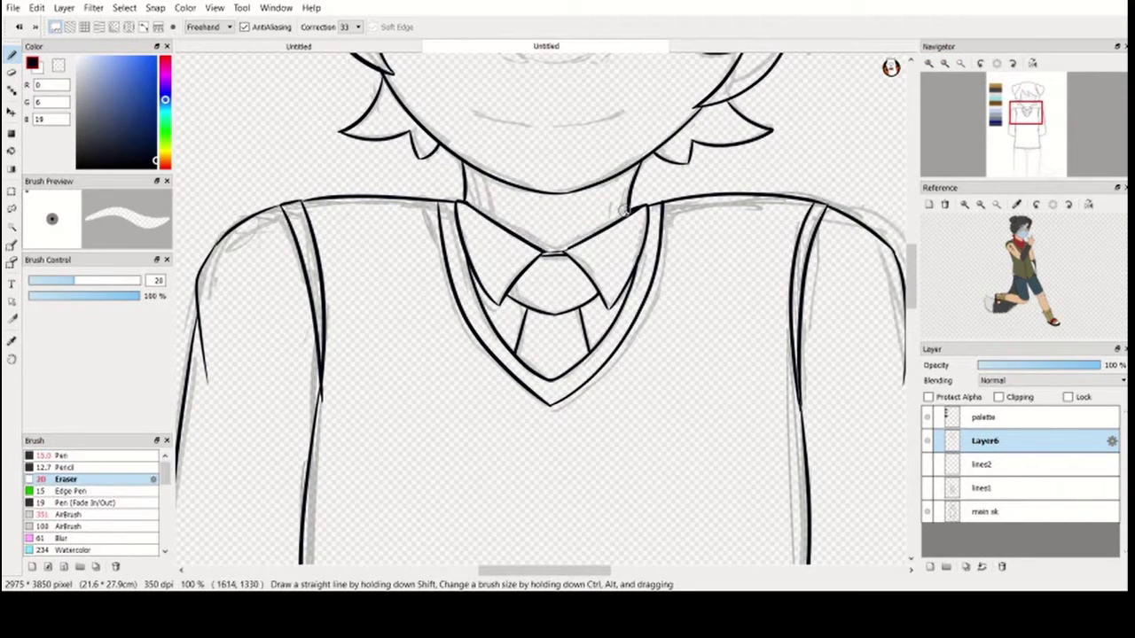
{"action": "key", "text": "p"}
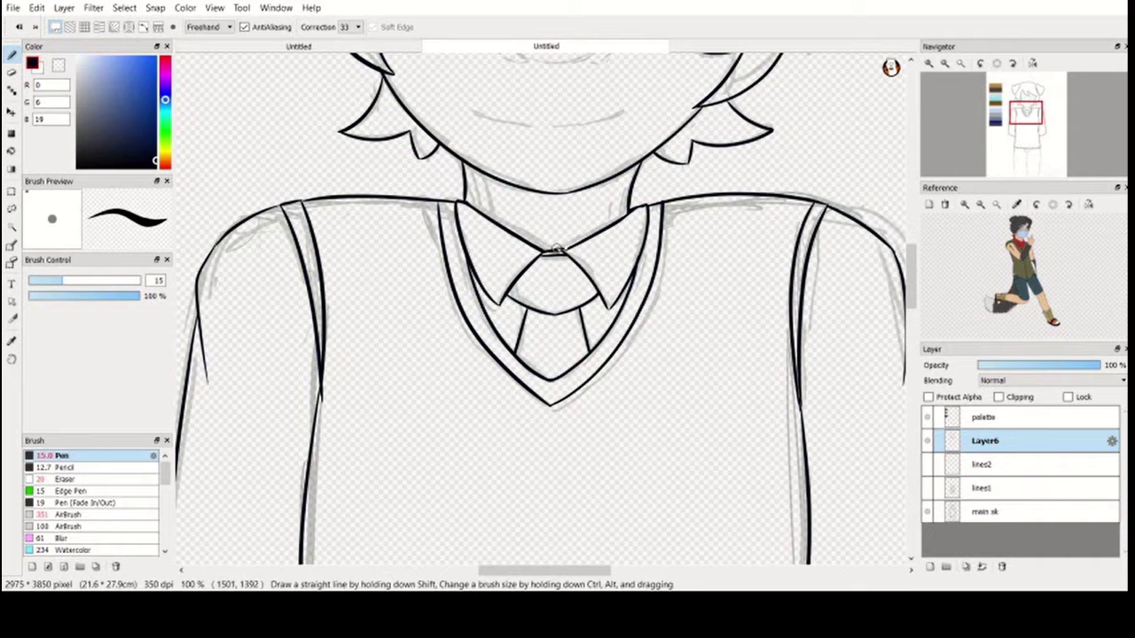
Ink the short crotch crease and the outer edges of both trouser legs down to the canvas edge
{"action": "scroll", "coordinate": [550, 252], "scroll_direction": "down", "scroll_amount": 5}
{"action": "scroll", "coordinate": [1018, 145], "scroll_direction": "up", "scroll_amount": 3}
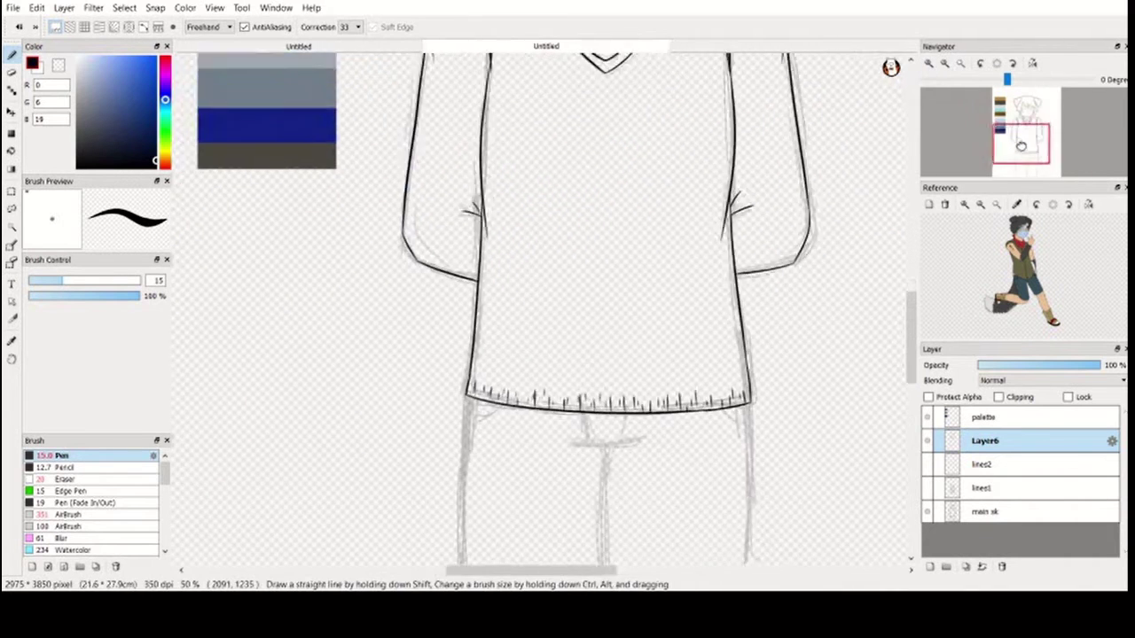
{"action": "left_click_drag", "start_coordinate": [1018, 144], "coordinate": [1022, 158]}
{"action": "left_click_drag", "start_coordinate": [409, 184], "coordinate": [412, 451]}
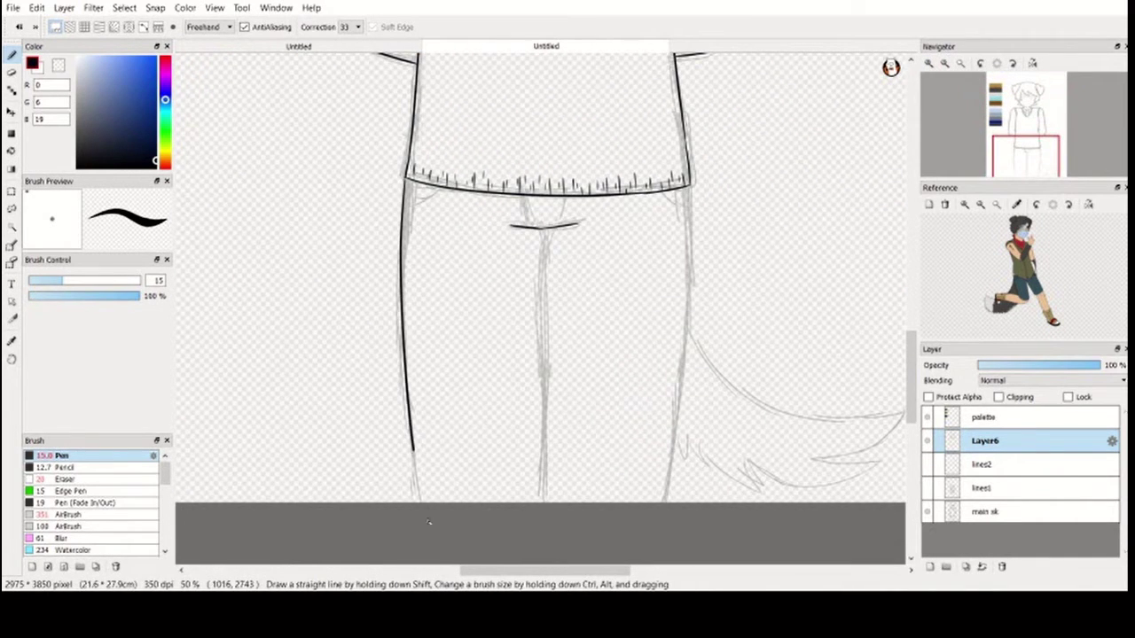
{"action": "left_click_drag", "start_coordinate": [693, 255], "coordinate": [681, 501]}
{"action": "scroll", "coordinate": [540, 198], "scroll_direction": "up", "scroll_amount": 2}
{"action": "scroll", "coordinate": [541, 198], "scroll_direction": "down", "scroll_amount": 1}
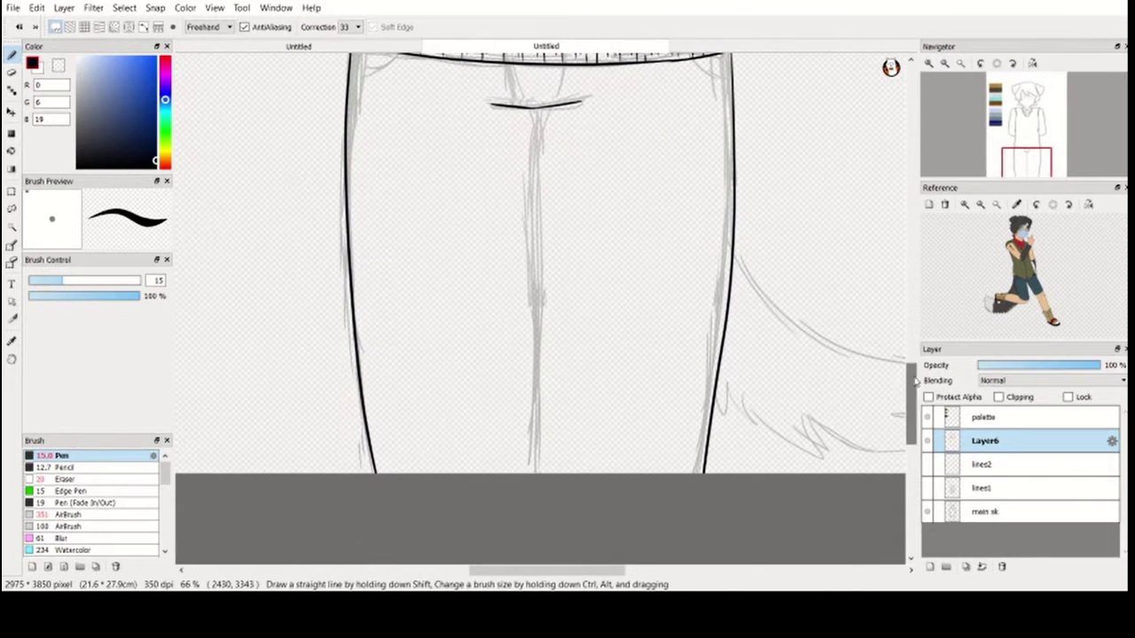
Ink the centre seam between the trouser legs, the two fly lines under the hem and the hip pocket curves
{"action": "left_click_drag", "start_coordinate": [536, 110], "coordinate": [539, 151]}
{"action": "left_click_drag", "start_coordinate": [536, 108], "coordinate": [538, 474]}
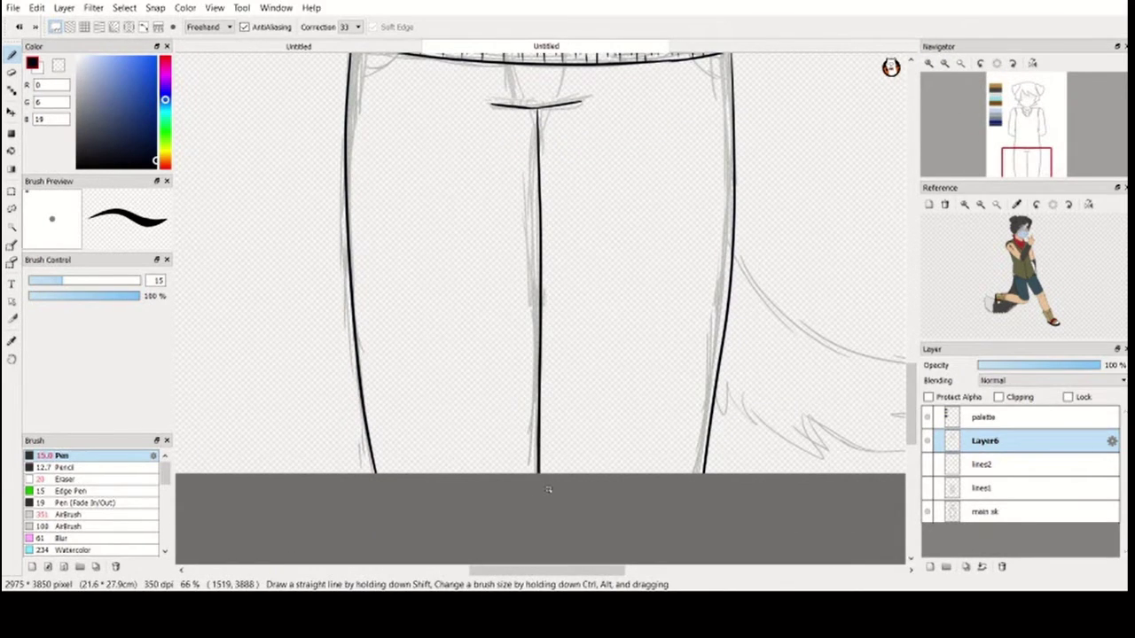
{"action": "scroll", "coordinate": [548, 490], "scroll_direction": "up", "scroll_amount": 2}
{"action": "left_click_drag", "start_coordinate": [504, 241], "coordinate": [495, 182]}
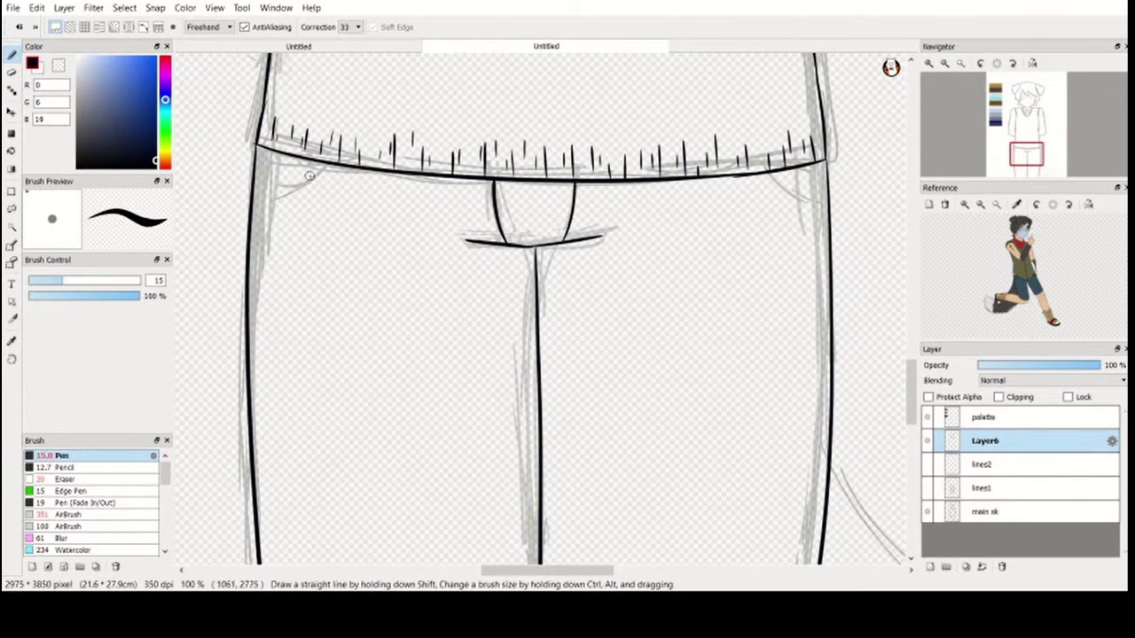
{"action": "left_click_drag", "start_coordinate": [810, 197], "coordinate": [689, 167]}
Ink the bushy tail beside the leg, with a smooth upper curve, pointed tip and jagged fur tufts underneath
{"action": "scroll", "coordinate": [689, 167], "scroll_direction": "down", "scroll_amount": 2}
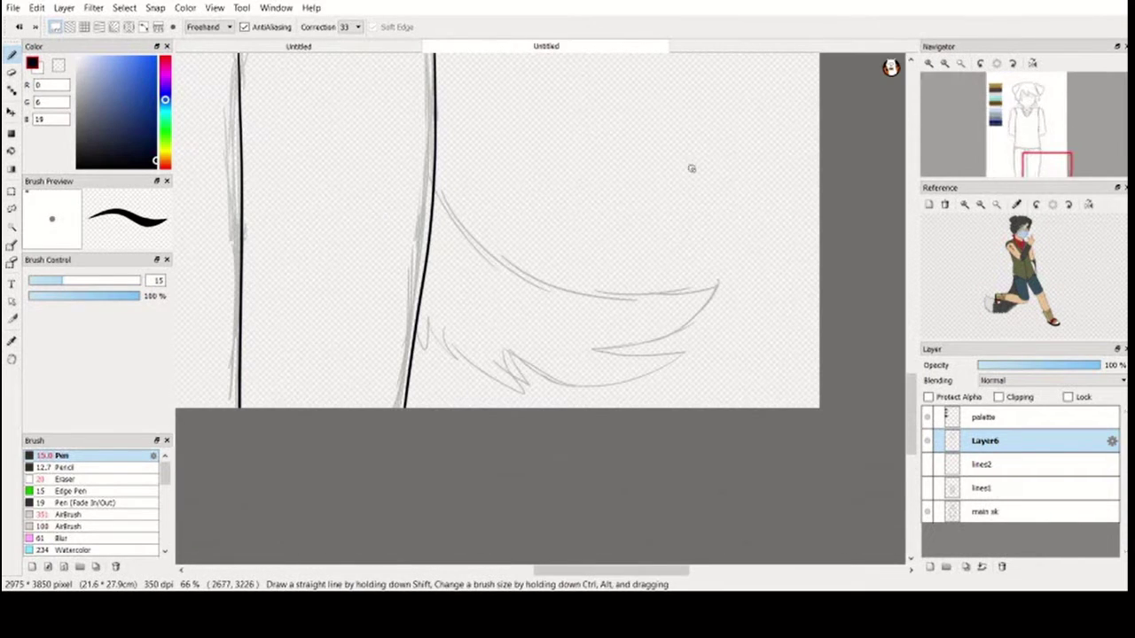
{"action": "left_click_drag", "start_coordinate": [432, 187], "coordinate": [641, 333]}
{"action": "mouse_move", "coordinate": [726, 316]}
{"action": "left_mouse_down"}
{"action": "mouse_move", "coordinate": [596, 360]}
{"action": "mouse_move", "coordinate": [511, 356]}
{"action": "left_mouse_up"}
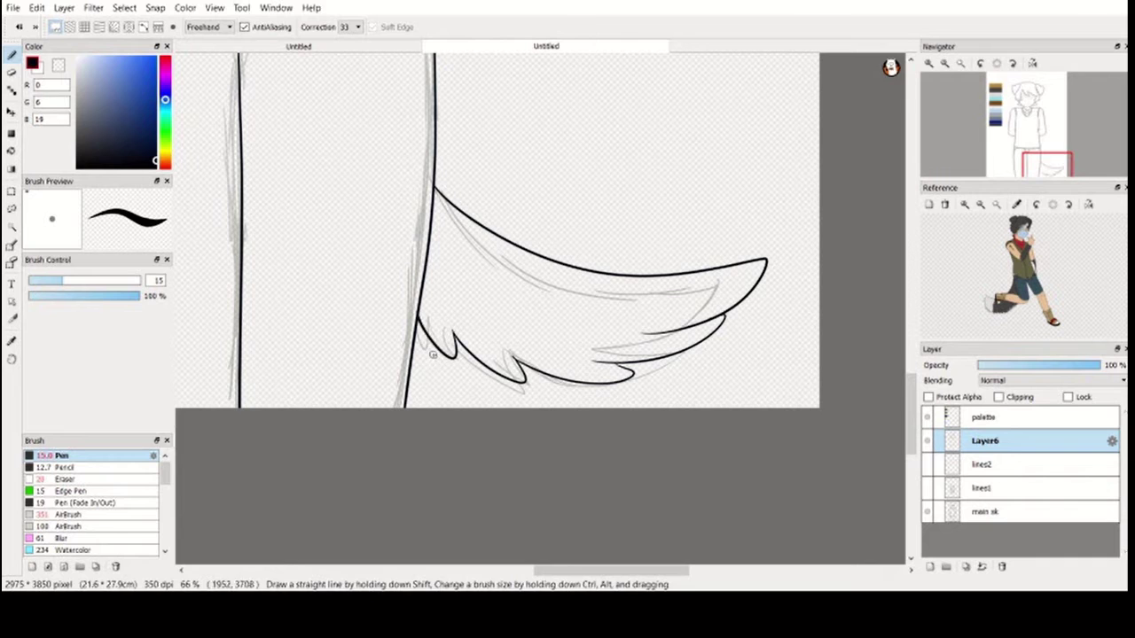
Add a new layer for the facial features and ink the smiling mouth and the nose on it
{"action": "left_click", "coordinate": [1026, 114]}
{"action": "key", "text": "ctrl+shift+n"}
{"action": "scroll", "coordinate": [425, 373], "scroll_direction": "up", "scroll_amount": 2}
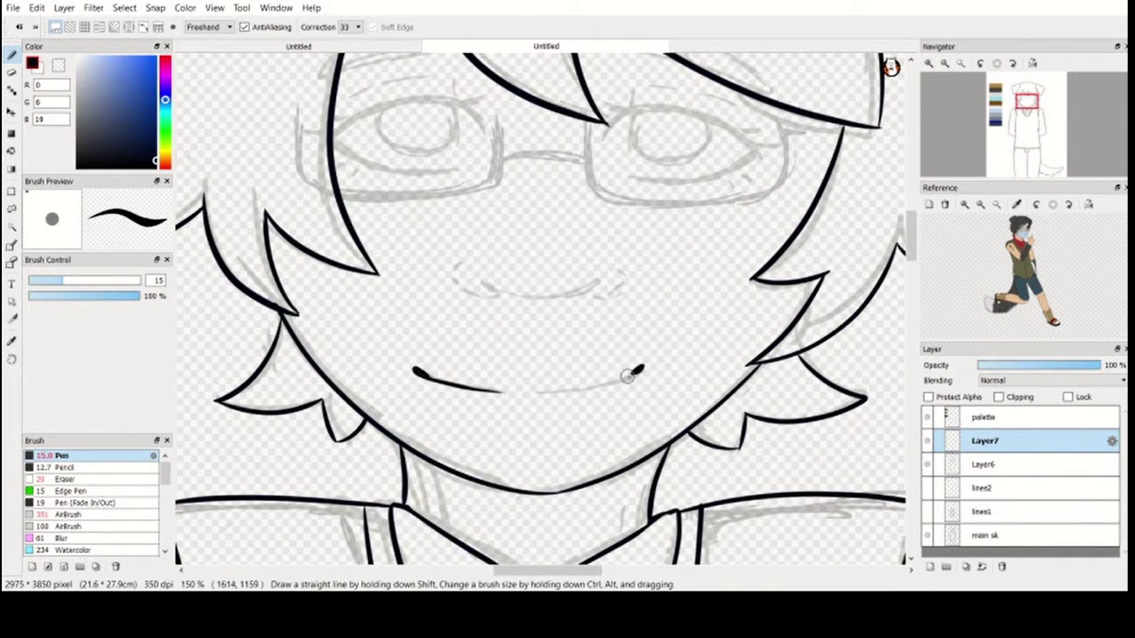
{"action": "left_click_drag", "start_coordinate": [627, 377], "coordinate": [527, 393]}
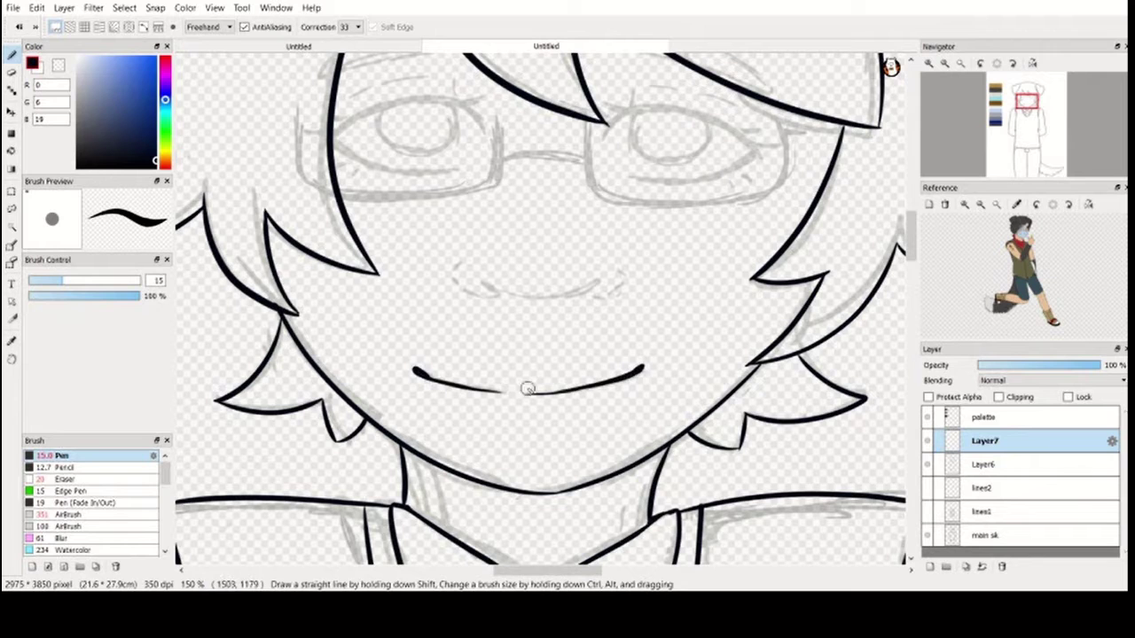
{"action": "left_click_drag", "start_coordinate": [519, 385], "coordinate": [529, 394]}
{"action": "mouse_move", "coordinate": [486, 289]}
{"action": "left_mouse_down"}
{"action": "mouse_move", "coordinate": [552, 301]}
{"action": "mouse_move", "coordinate": [523, 332]}
{"action": "left_mouse_up"}
Ink the left eye with its iris, lids, lashes and crease lines, plus the eyebrow above it
{"action": "scroll", "coordinate": [627, 284], "scroll_direction": "up", "scroll_amount": 2}
{"action": "mouse_move", "coordinate": [484, 213]}
{"action": "left_mouse_down"}
{"action": "mouse_move", "coordinate": [460, 188]}
{"action": "mouse_move", "coordinate": [324, 222]}
{"action": "mouse_move", "coordinate": [454, 254]}
{"action": "left_mouse_up"}
{"action": "left_click_drag", "start_coordinate": [448, 191], "coordinate": [365, 207]}
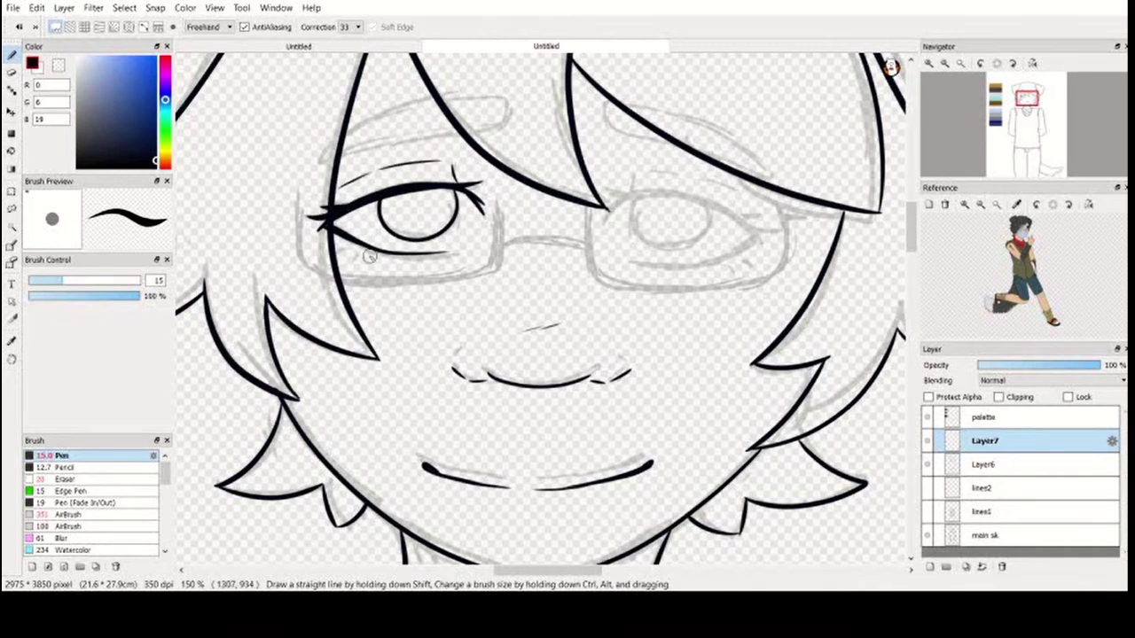
{"action": "mouse_move", "coordinate": [353, 252]}
{"action": "left_mouse_down"}
{"action": "mouse_move", "coordinate": [342, 293]}
{"action": "mouse_move", "coordinate": [309, 301]}
{"action": "left_mouse_up"}
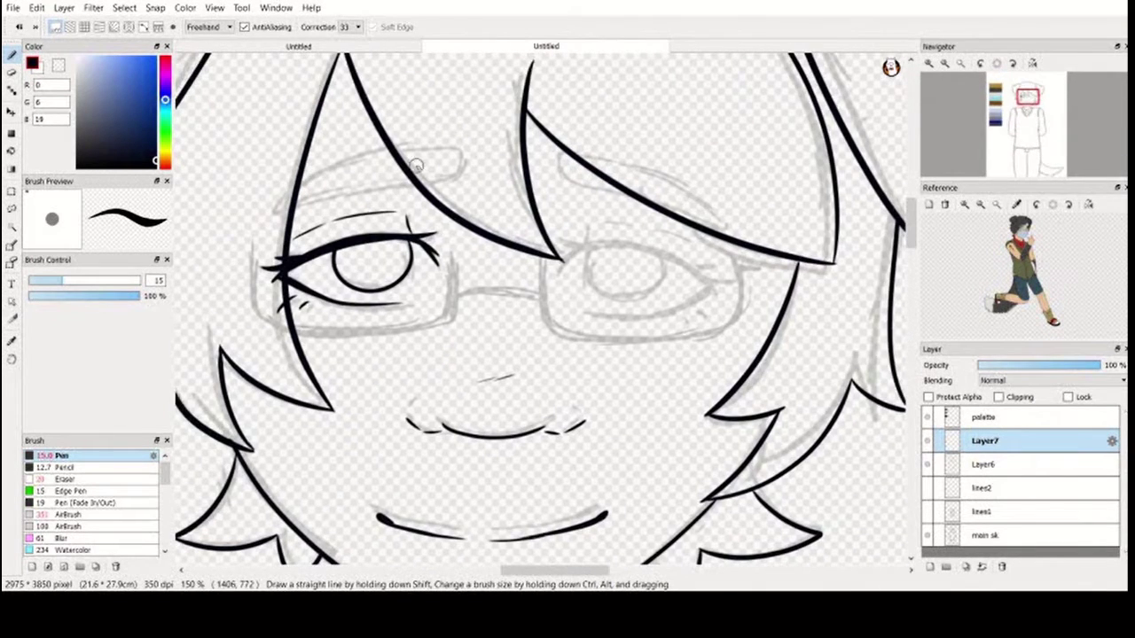
{"action": "mouse_move", "coordinate": [295, 211]}
{"action": "left_mouse_down"}
{"action": "mouse_move", "coordinate": [458, 177]}
{"action": "mouse_move", "coordinate": [269, 218]}
{"action": "left_mouse_up"}
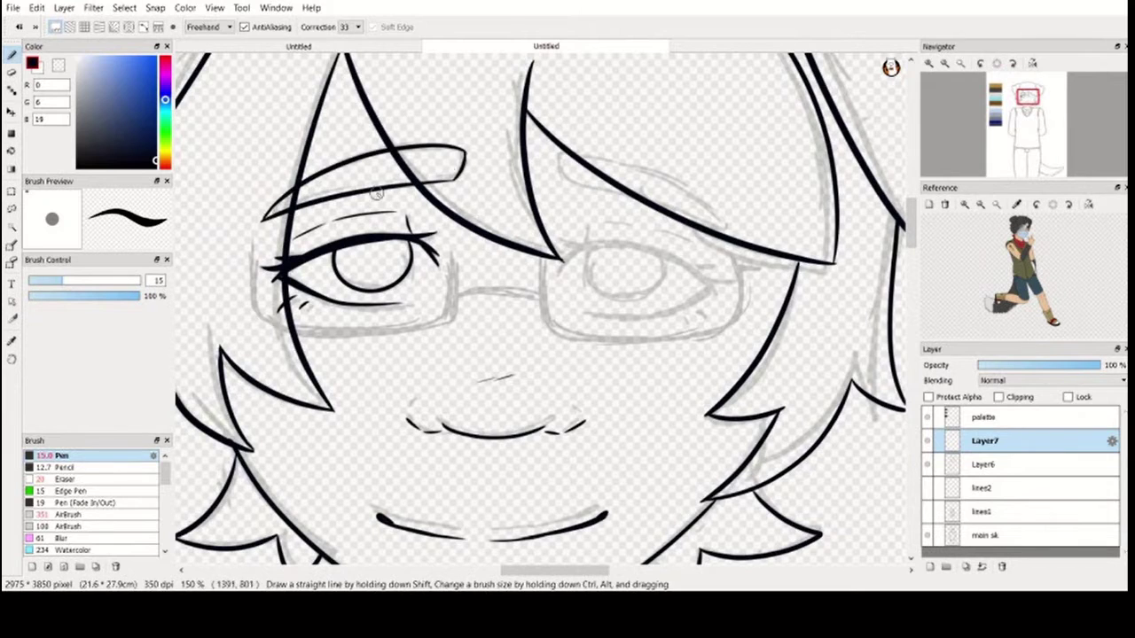
Copy the inked eye and eyebrow, place the mirrored copy over the opposite eye sketch and merge it into the facial feature layer
{"action": "mouse_move", "coordinate": [232, 168]}
{"action": "left_mouse_down"}
{"action": "mouse_move", "coordinate": [514, 97]}
{"action": "mouse_move", "coordinate": [212, 226]}
{"action": "left_mouse_up"}
{"action": "key", "text": "ctrl+c"}
{"action": "key", "text": "ctrl+v"}
{"action": "key", "text": "ctrl+t"}
{"action": "left_click_drag", "start_coordinate": [408, 249], "coordinate": [678, 245]}
{"action": "key", "text": "Return"}
{"action": "key", "text": "ctrl+e"}
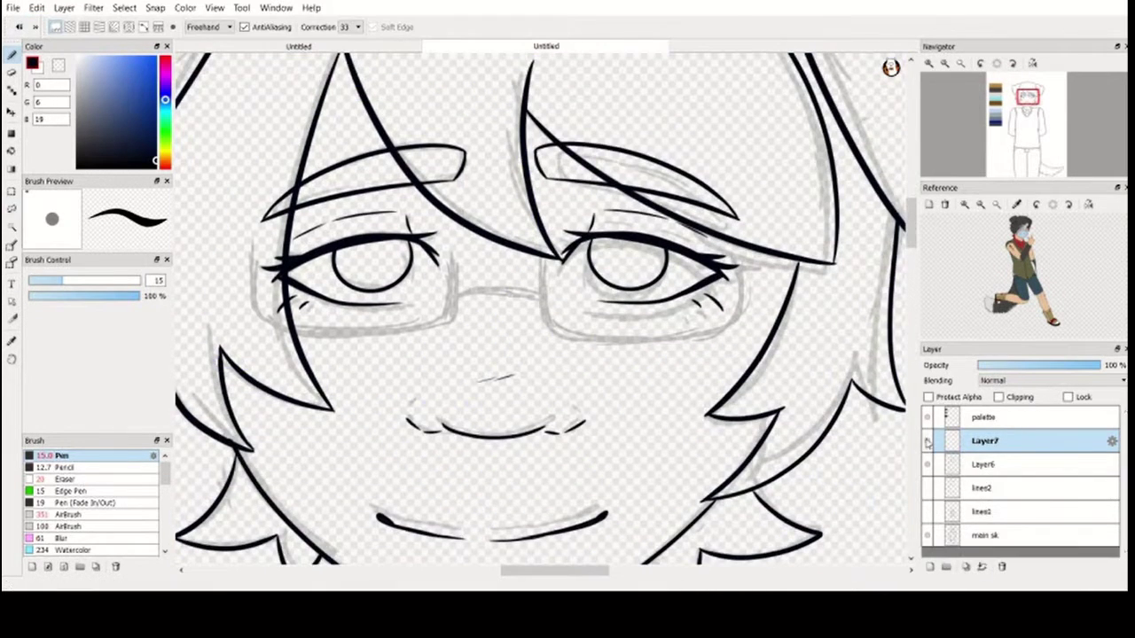
{"action": "left_click", "coordinate": [927, 440]}
{"action": "left_click", "coordinate": [928, 441]}
Add a new layer and ink the left lens frame and the bridge of the glasses on it
{"action": "left_click", "coordinate": [931, 569]}
{"action": "mouse_move", "coordinate": [452, 241]}
{"action": "left_mouse_down"}
{"action": "mouse_move", "coordinate": [451, 266]}
{"action": "mouse_move", "coordinate": [404, 323]}
{"action": "mouse_move", "coordinate": [261, 325]}
{"action": "left_mouse_up"}
{"action": "left_click_drag", "start_coordinate": [254, 238], "coordinate": [256, 311]}
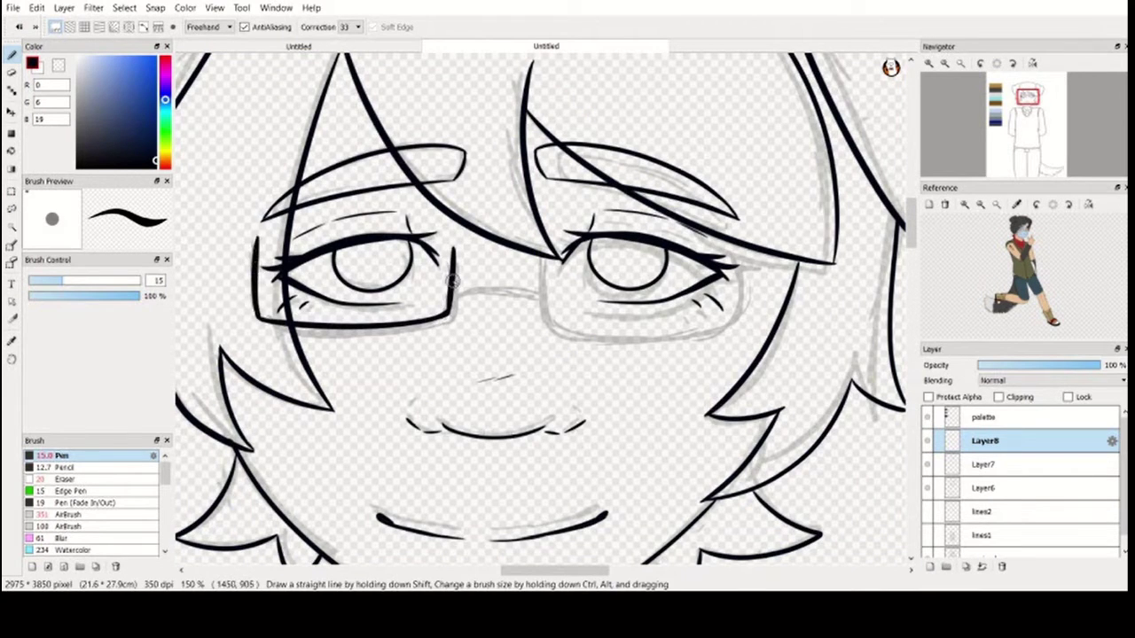
{"action": "key", "text": "ctrl+z"}
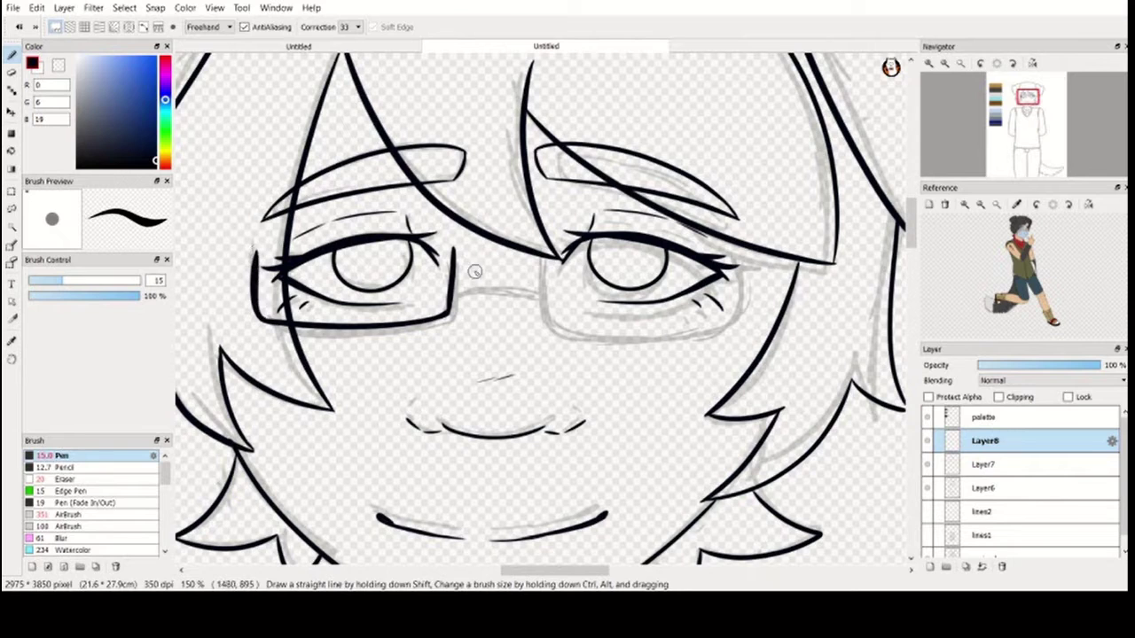
{"action": "left_click_drag", "start_coordinate": [454, 277], "coordinate": [534, 269]}
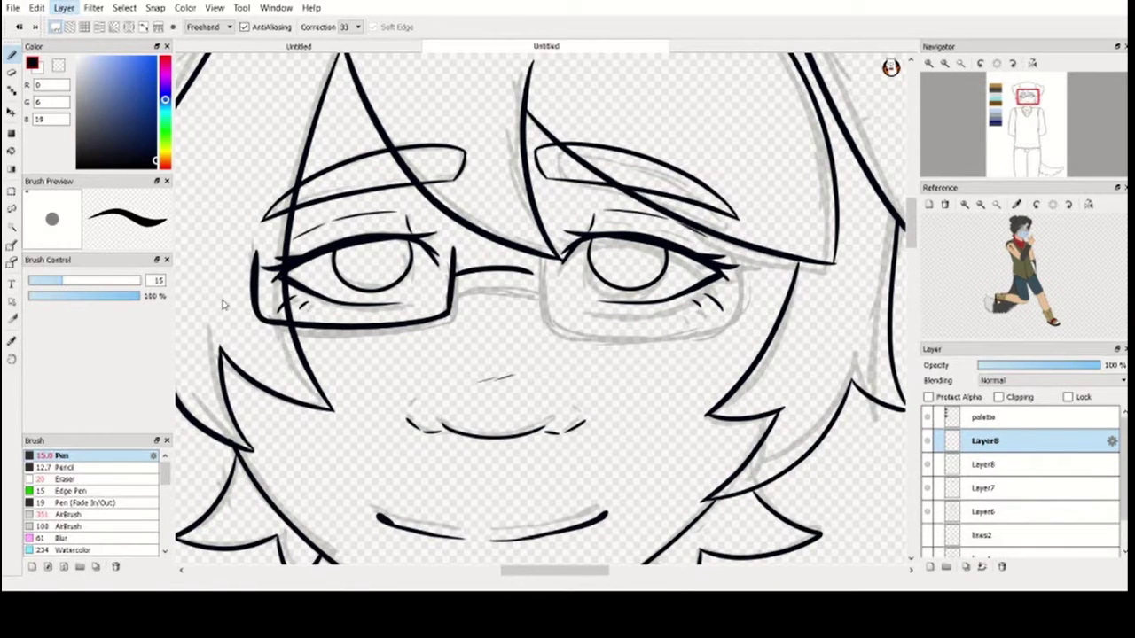
Position the mirrored copy of the glasses frame around the right eye and merge it with the original glasses layer
{"action": "key", "text": "v"}
{"action": "left_click_drag", "start_coordinate": [224, 304], "coordinate": [515, 276]}
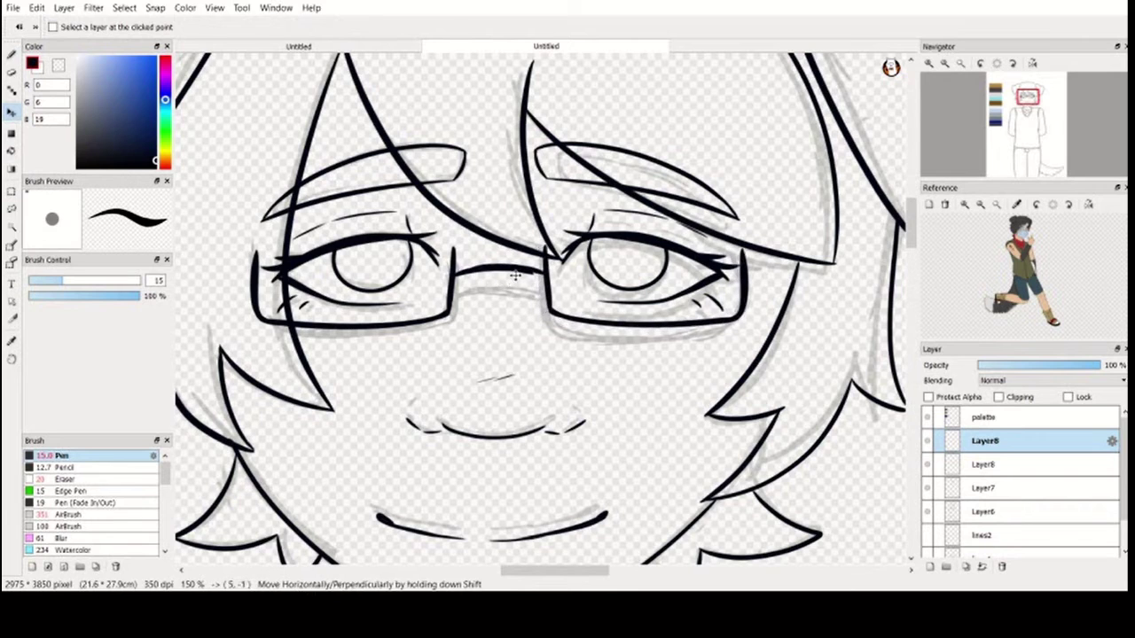
{"action": "key", "text": "ctrl+e"}
Fit the whole drawing in view and hide the main sk sketch layer
{"action": "key", "text": "e"}
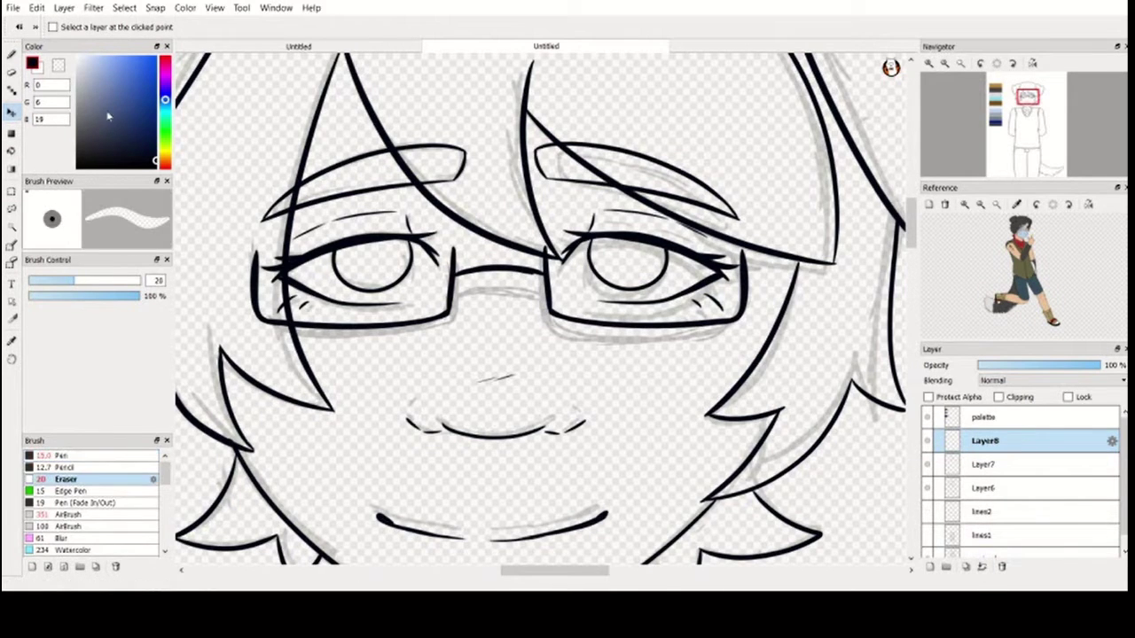
{"action": "key", "text": "b"}
{"action": "key", "text": "ctrl+0"}
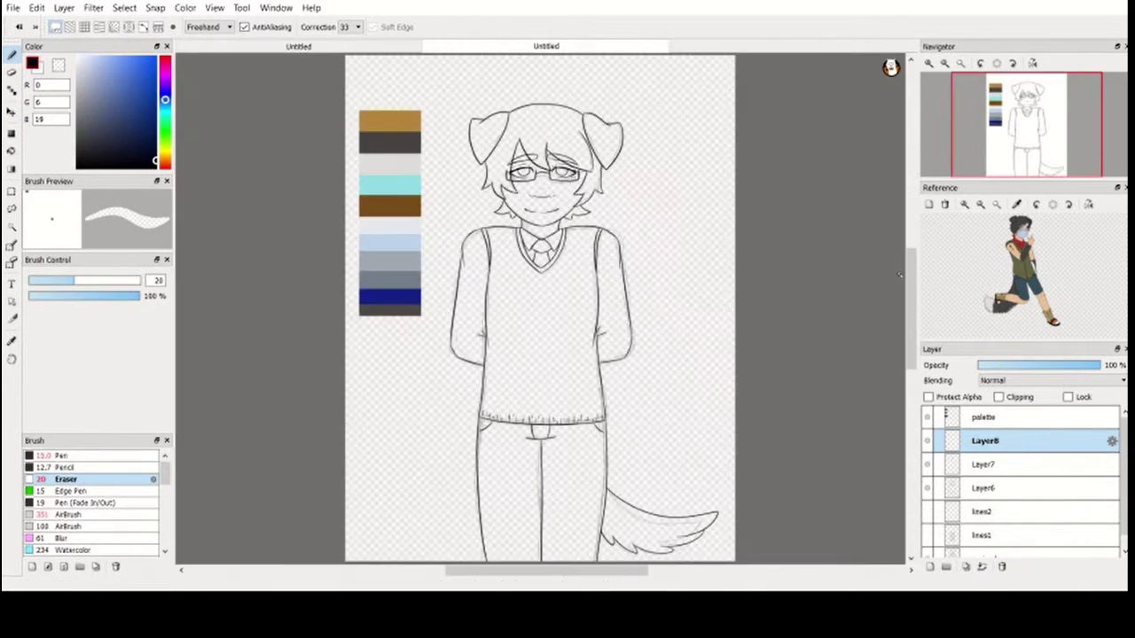
{"action": "scroll", "coordinate": [1020, 496], "scroll_direction": "down", "scroll_amount": 1}
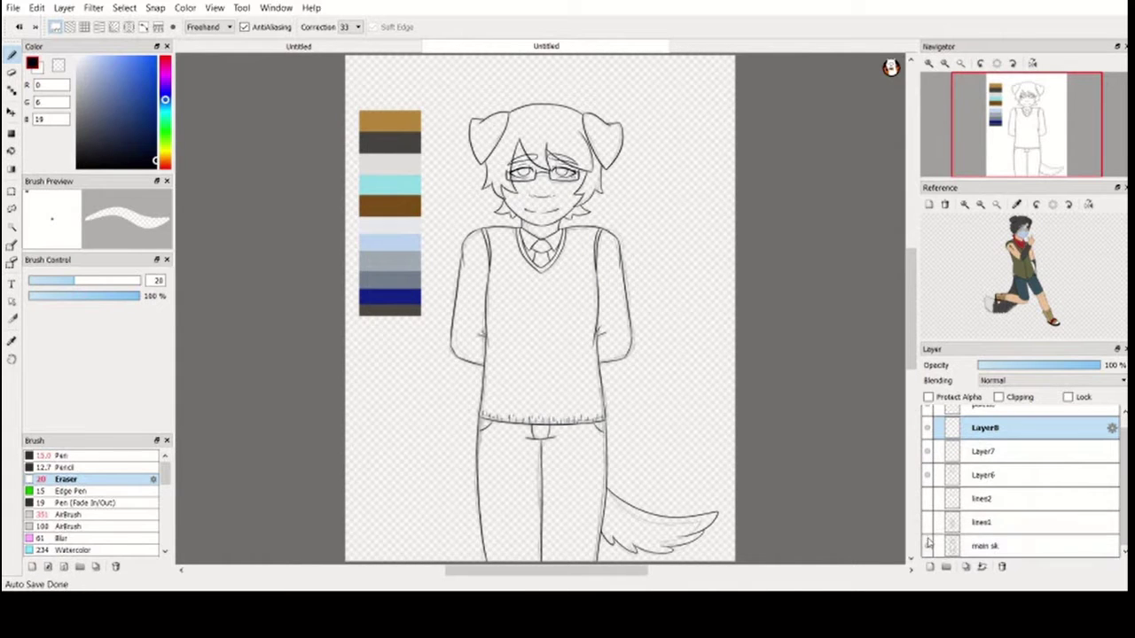
{"action": "left_click", "coordinate": [926, 523]}
{"action": "left_click", "coordinate": [927, 523]}
Select everything around the vest with the Magic Wand, including the background, sleeves, trousers, neck, collar, tie and vest trim
{"action": "key", "text": "w"}
{"action": "left_click", "coordinate": [464, 223]}
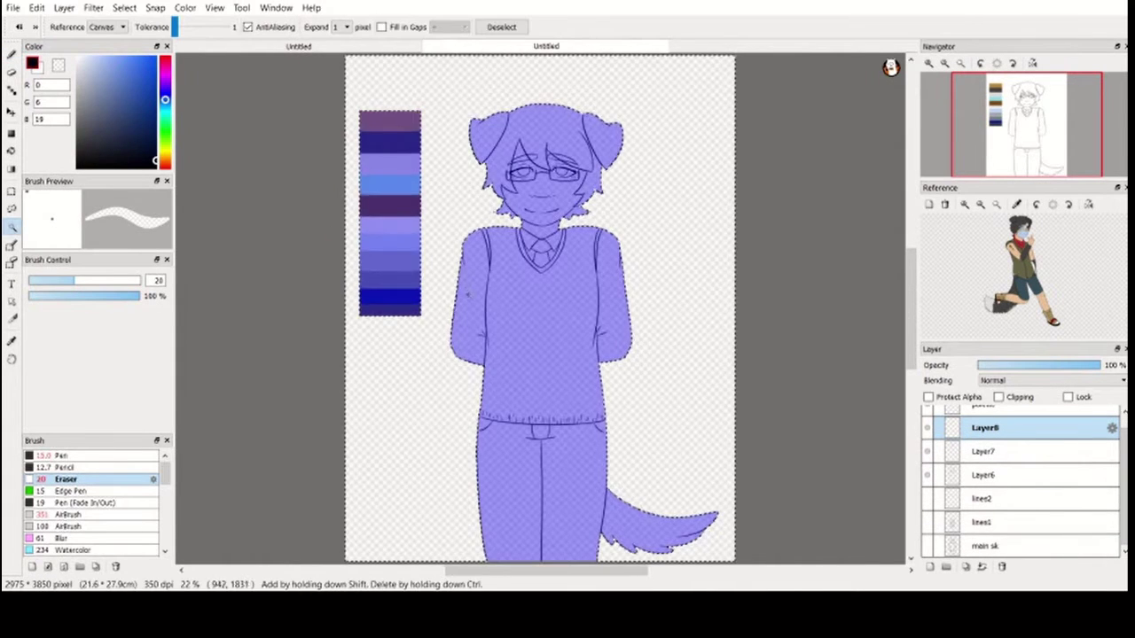
{"action": "left_click", "coordinate": [470, 292], "text": "shift"}
{"action": "left_click", "coordinate": [615, 301], "text": "shift"}
{"action": "left_click", "coordinate": [572, 492], "text": "shift"}
{"action": "left_click", "coordinate": [510, 492], "text": "shift"}
{"action": "scroll", "coordinate": [435, 163], "scroll_direction": "up", "scroll_amount": 3}
{"action": "left_click", "coordinate": [535, 153], "text": "shift"}
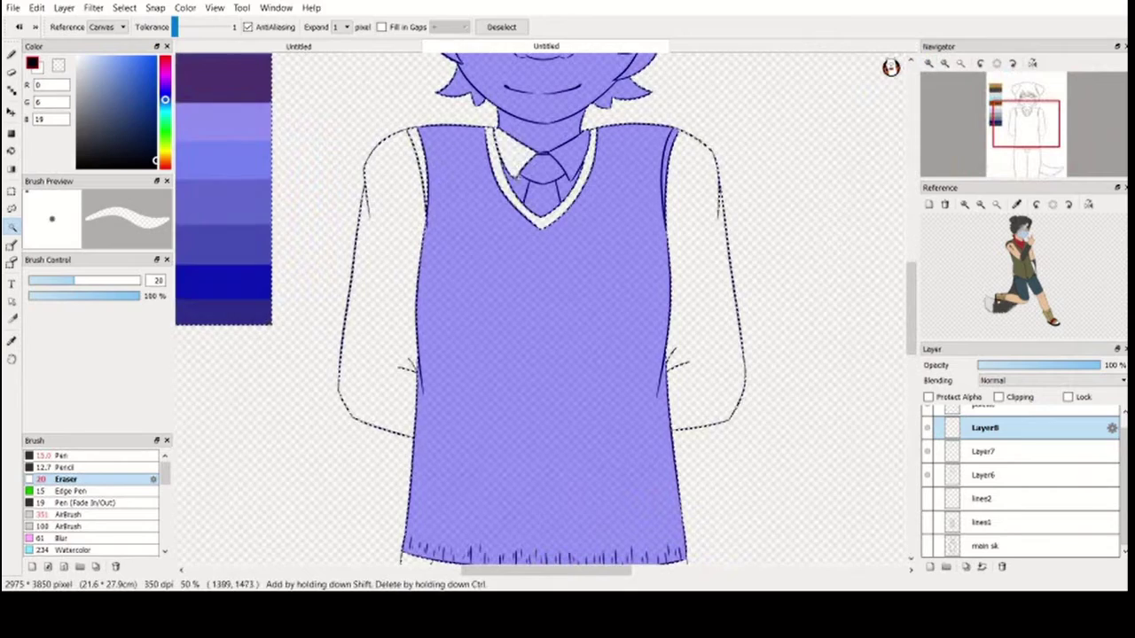
{"action": "left_click", "coordinate": [531, 190], "text": "shift"}
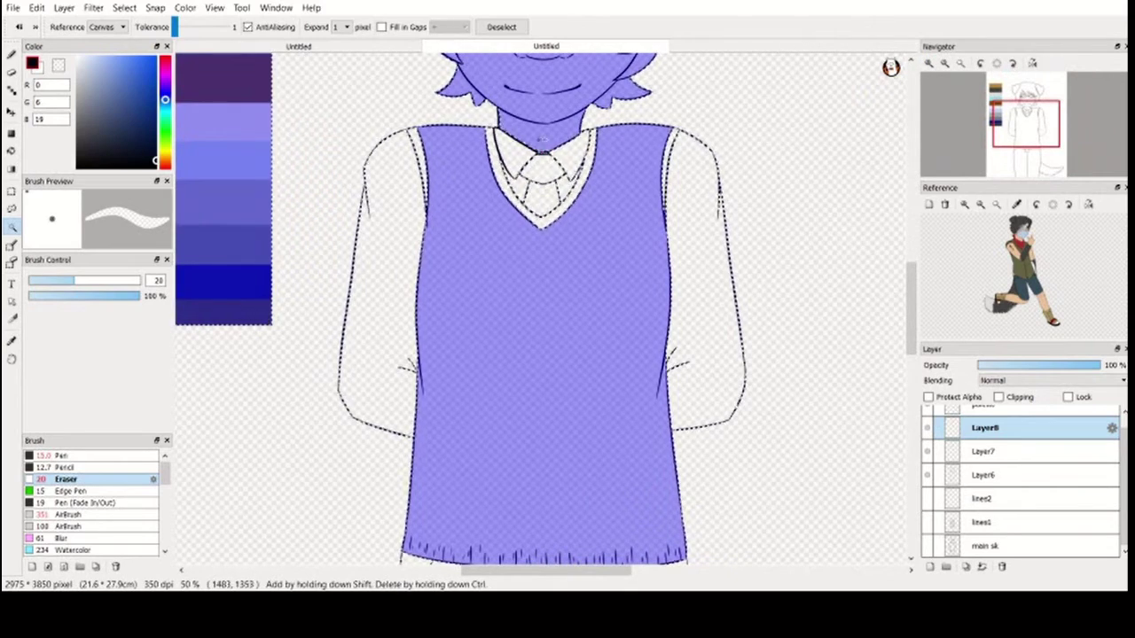
Show the lines1 diamond pattern, clear its parts outside the vest, deselect, and check the trimmed pattern together with lines2
{"action": "left_click", "coordinate": [927, 522]}
{"action": "scroll", "coordinate": [518, 252], "scroll_direction": "down", "scroll_amount": 2}
{"action": "key", "text": "m"}
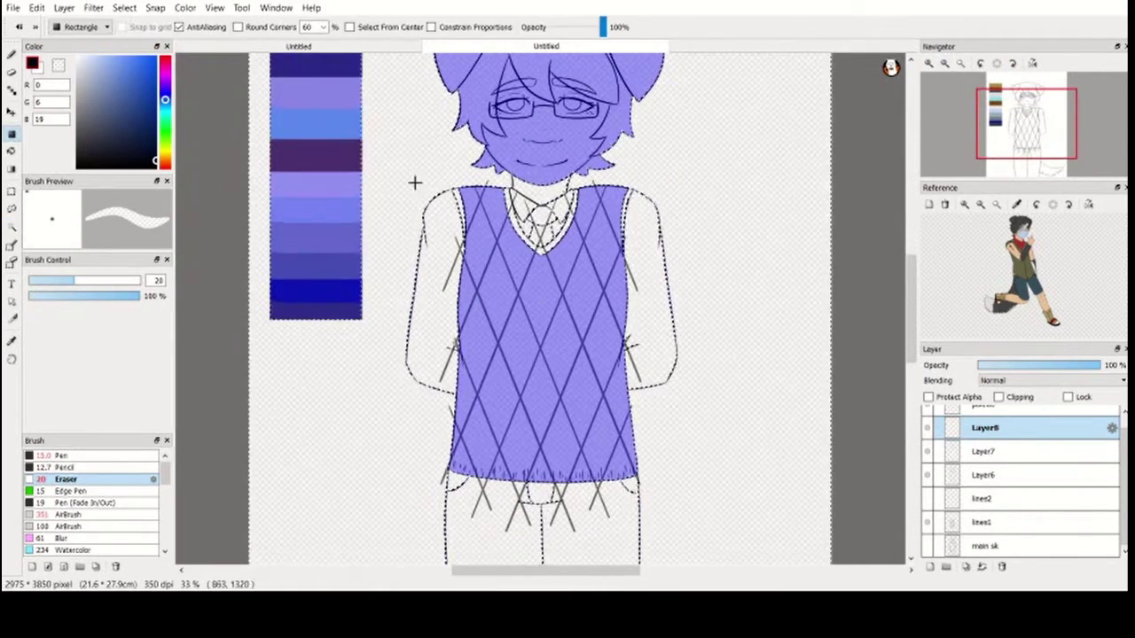
{"action": "left_click", "coordinate": [981, 523]}
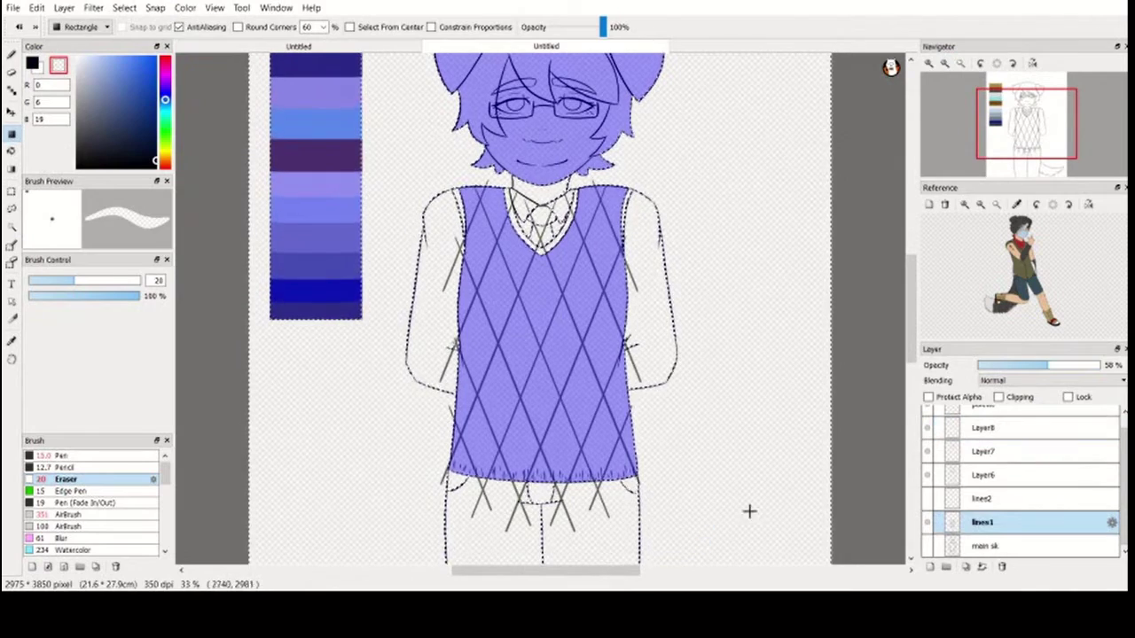
{"action": "key", "text": "Delete"}
{"action": "key", "text": "ctrl+d"}
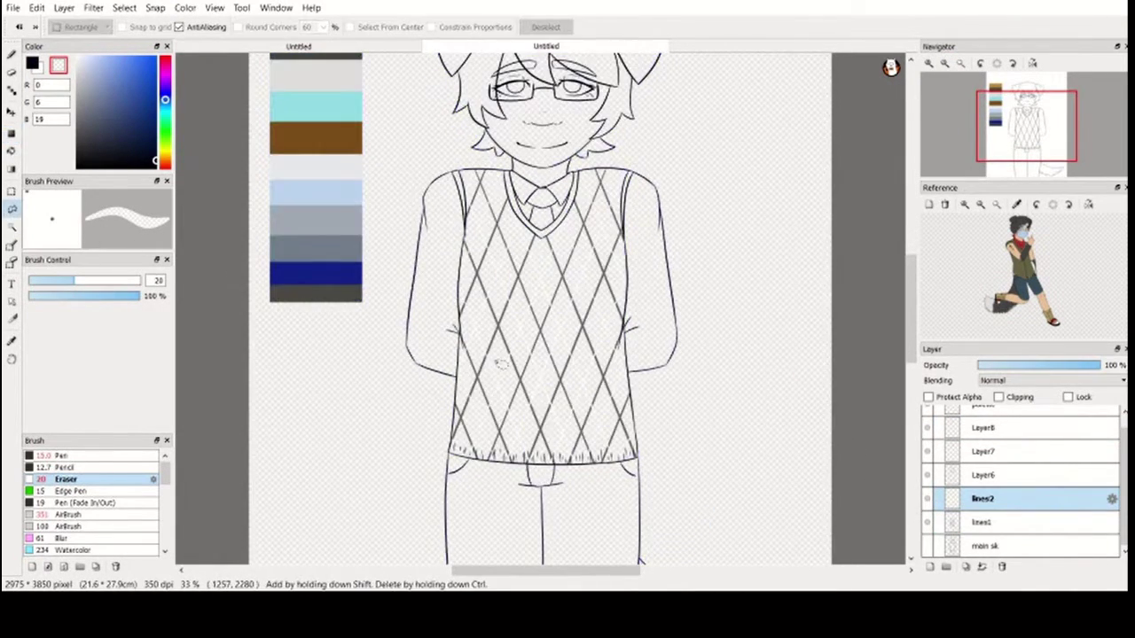
{"action": "left_click", "coordinate": [927, 546]}
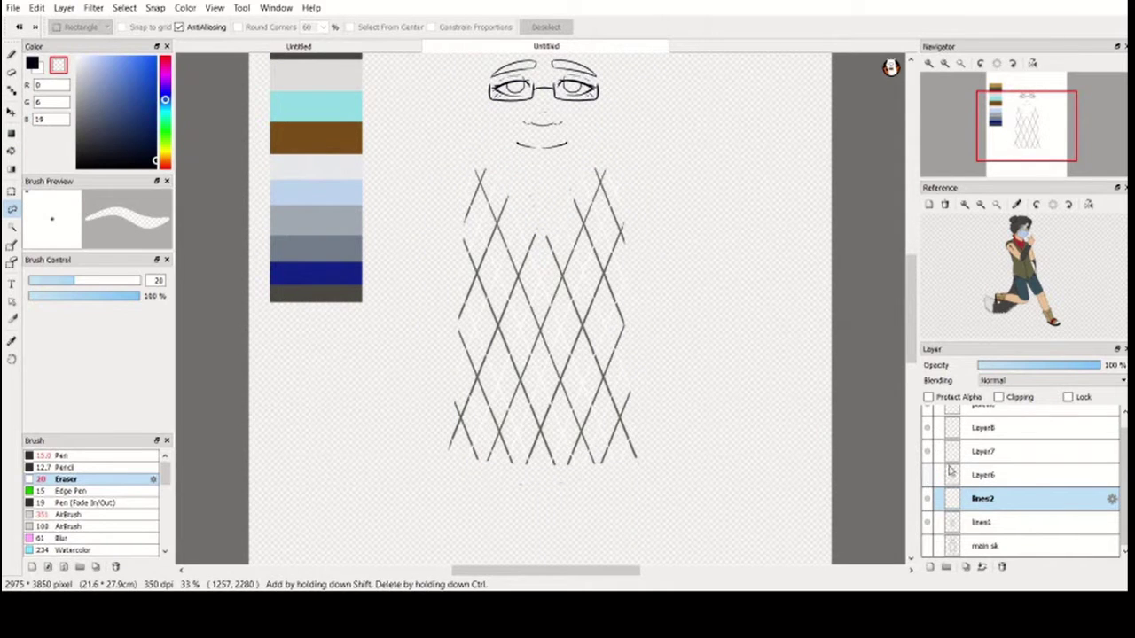
{"action": "key", "text": "ctrl+z"}
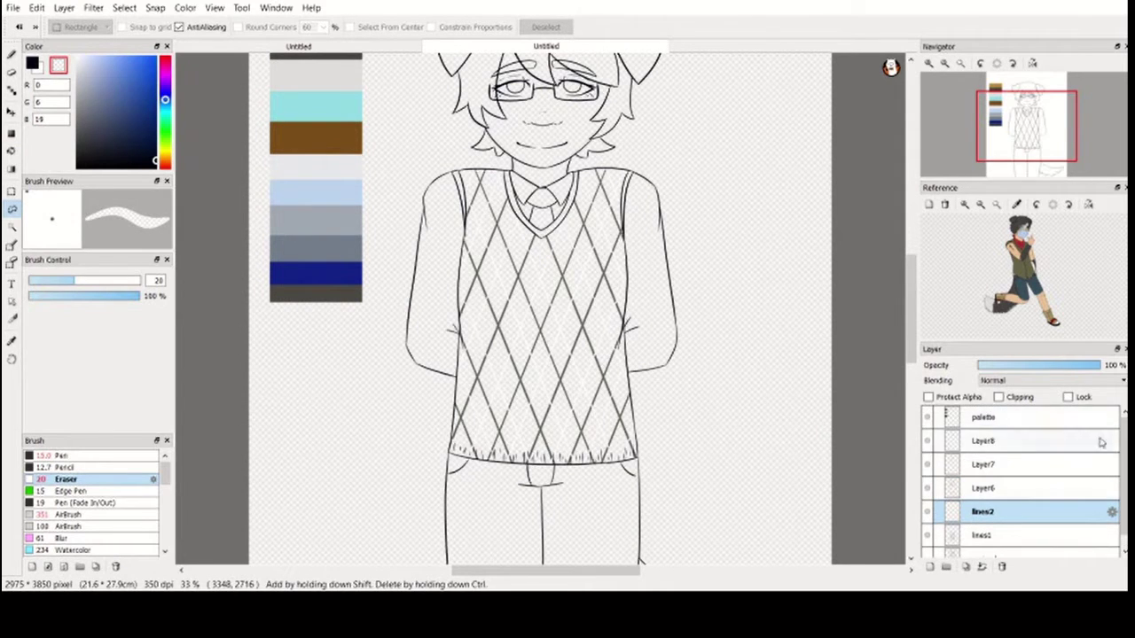
Hide the glasses and facial features on Layer7 and Layer8, and fill the face and neck on Layer9 with the palette's tan
{"action": "key", "text": "ctrl+z"}
{"action": "scroll", "coordinate": [1019, 485], "scroll_direction": "down", "scroll_amount": 3}
{"action": "left_click", "coordinate": [984, 523]}
{"action": "scroll", "coordinate": [541, 311], "scroll_direction": "up", "scroll_amount": 3}
{"action": "key", "text": "w"}
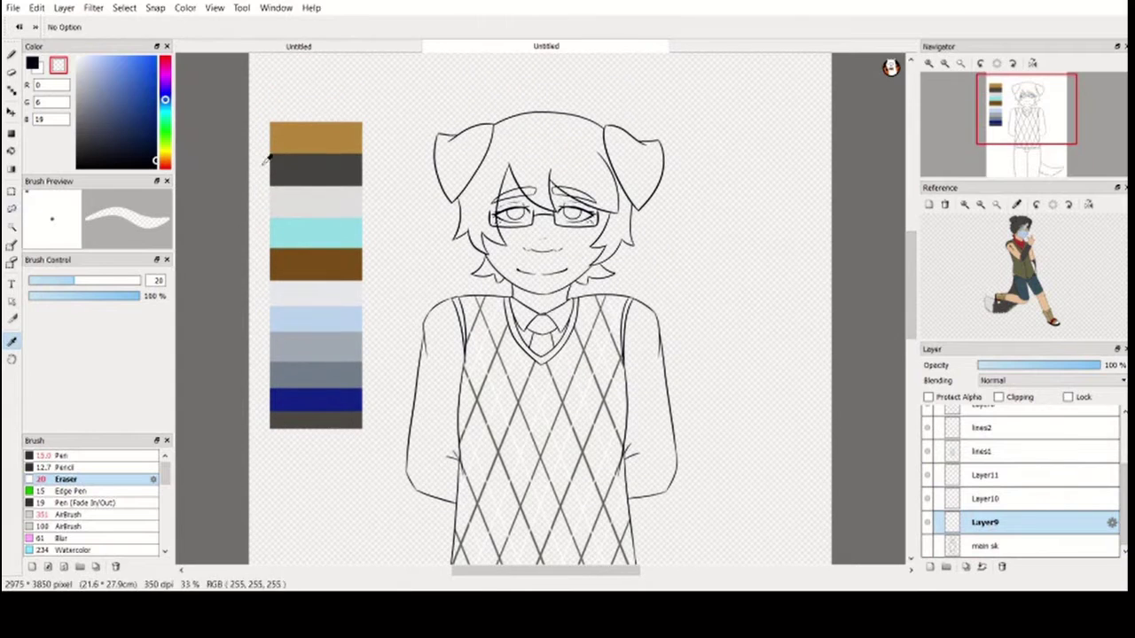
{"action": "left_click", "coordinate": [314, 138], "text": "alt"}
{"action": "scroll", "coordinate": [1019, 484], "scroll_direction": "up", "scroll_amount": 3}
{"action": "left_click", "coordinate": [926, 461]}
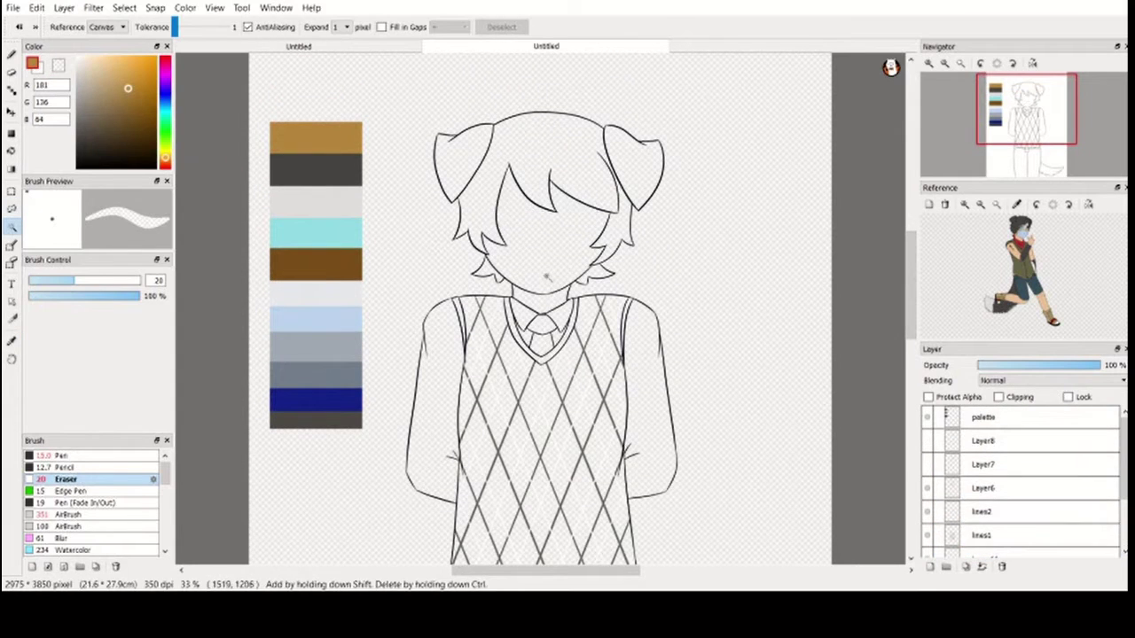
{"action": "left_click", "coordinate": [541, 239]}
{"action": "key", "text": "ctrl+u"}
{"action": "key", "text": "ctrl+d"}
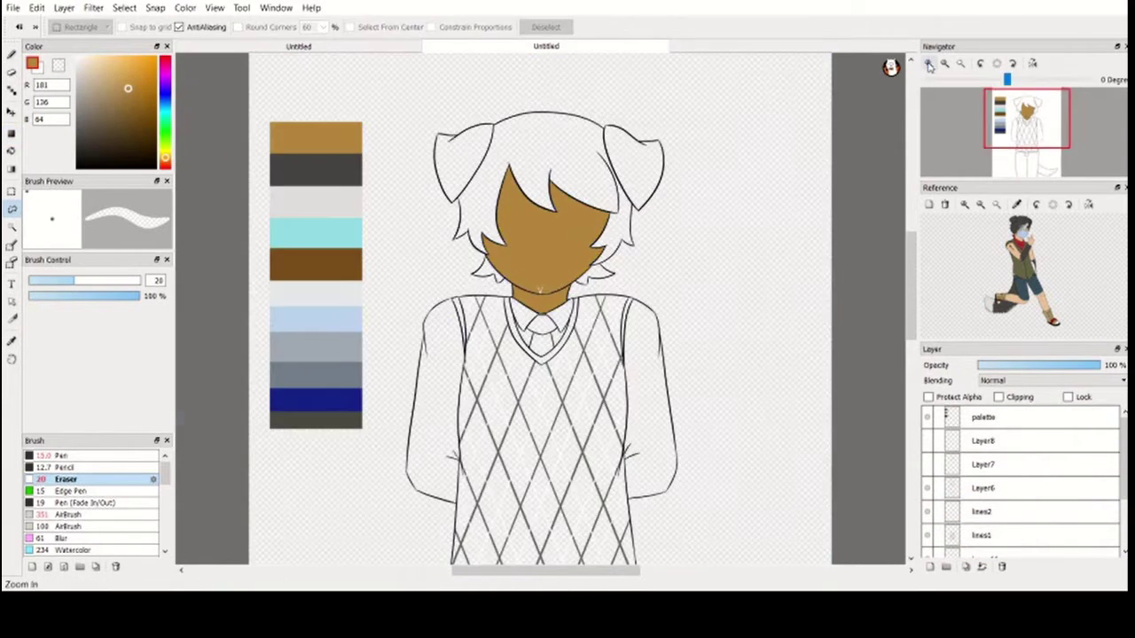
Clear the stray lines2 marks along the chin and return to Layer9 with the Pen
{"action": "key", "text": "ctrl+alt+0"}
{"action": "left_click", "coordinate": [929, 514]}
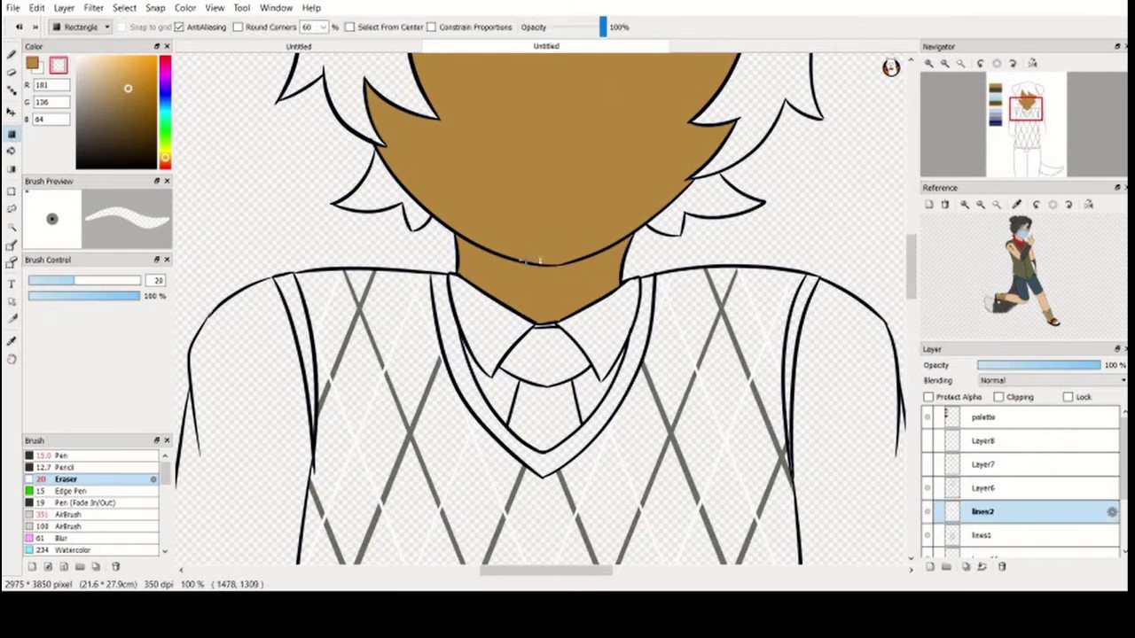
{"action": "scroll", "coordinate": [1019, 484], "scroll_direction": "down", "scroll_amount": 3}
{"action": "left_click", "coordinate": [984, 523]}
{"action": "key", "text": "b"}
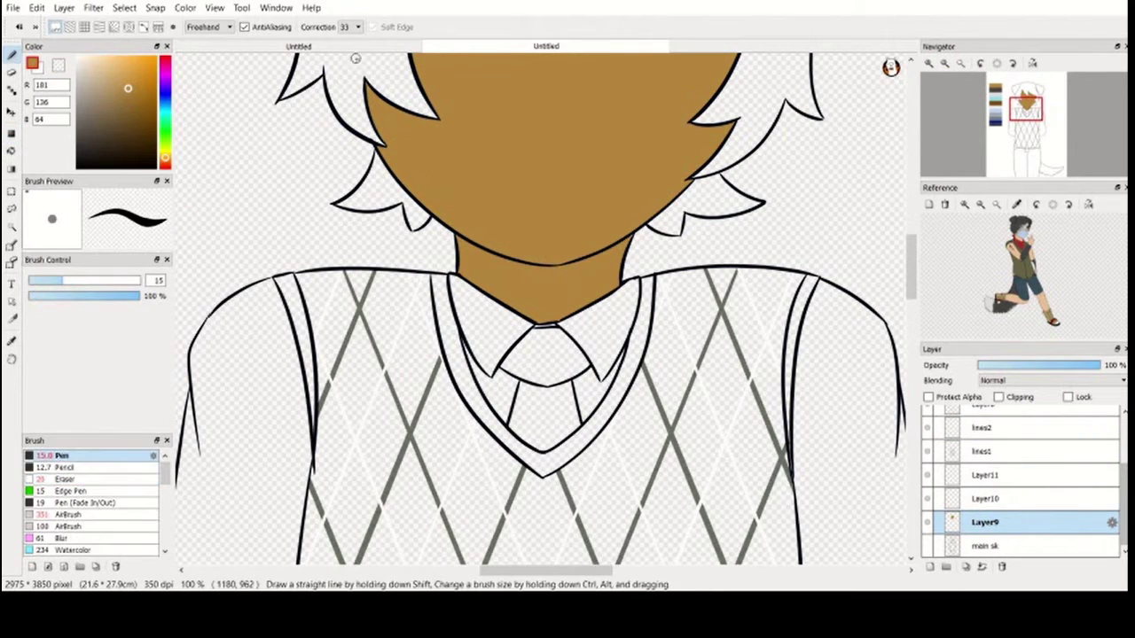
Fill the hair, both ears and the tail on Layer10 with the palette's dark grey (69, 69, 69), and deselect
{"action": "left_click", "coordinate": [961, 63]}
{"action": "left_click", "coordinate": [960, 504]}
{"action": "left_click", "coordinate": [364, 141], "text": "alt"}
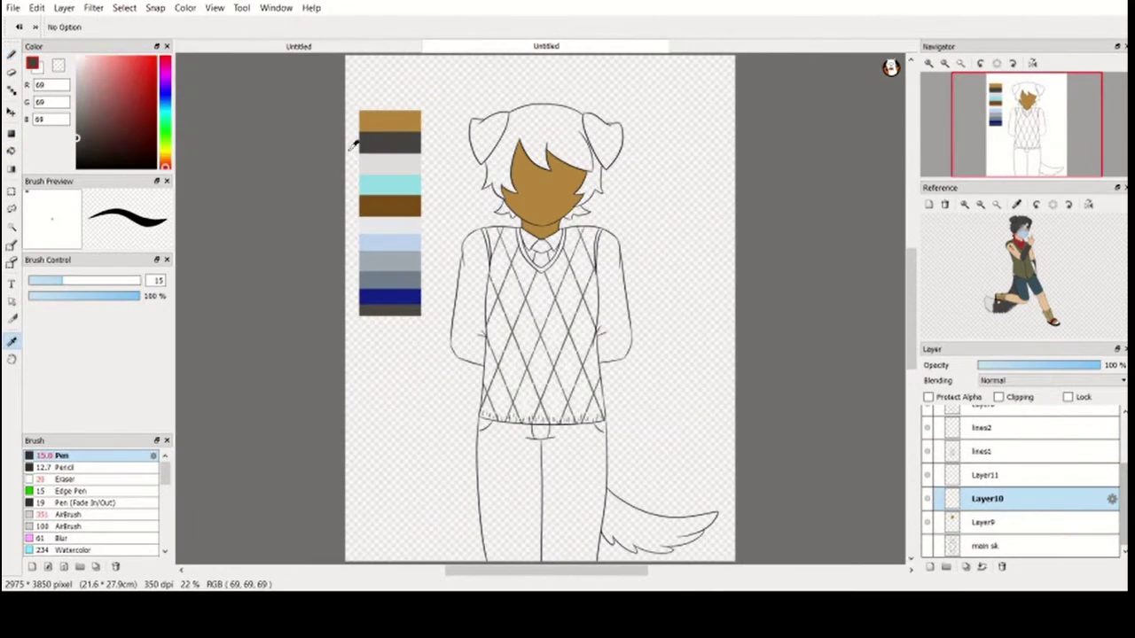
{"action": "key", "text": "w"}
{"action": "left_click", "coordinate": [546, 124]}
{"action": "left_click", "coordinate": [568, 160], "text": "shift"}
{"action": "left_click", "coordinate": [496, 133], "text": "shift"}
{"action": "left_click", "coordinate": [603, 142], "text": "shift"}
{"action": "left_click", "coordinate": [628, 489], "text": "shift"}
{"action": "key", "text": "m"}
{"action": "key", "text": "ctrl+u"}
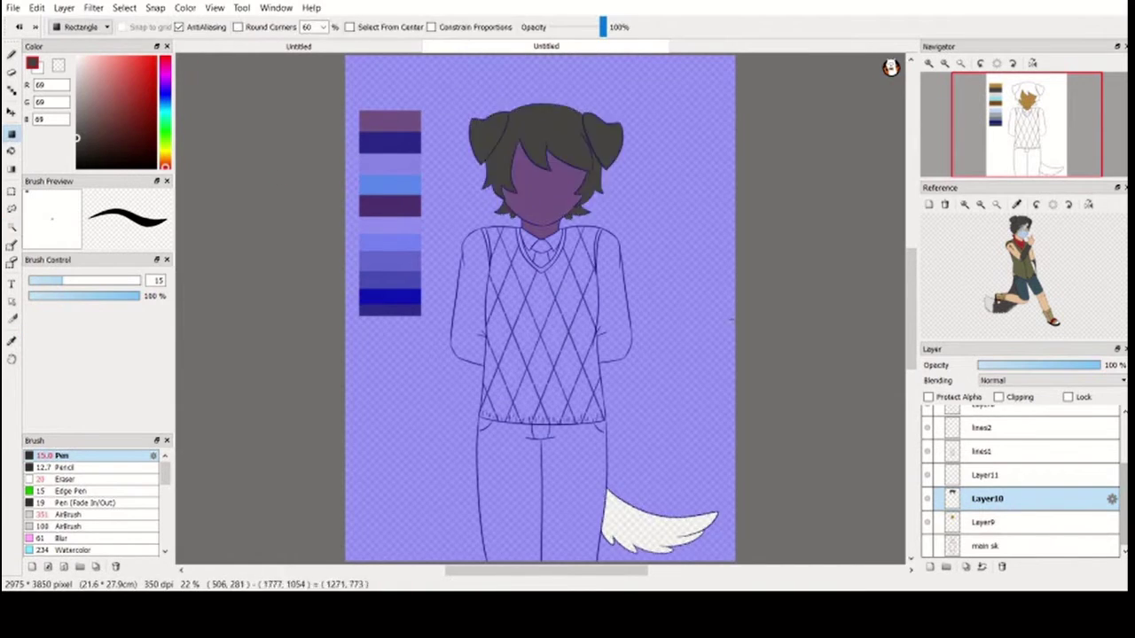
{"action": "key", "text": "ctrl+d"}
Touch up the dark grey hair fill around the face and at the strand tips with the Pen
{"action": "scroll", "coordinate": [1044, 171], "scroll_direction": "up", "scroll_amount": 2}
{"action": "left_click", "coordinate": [1045, 170]}
{"action": "left_click_drag", "start_coordinate": [1045, 171], "coordinate": [1027, 111]}
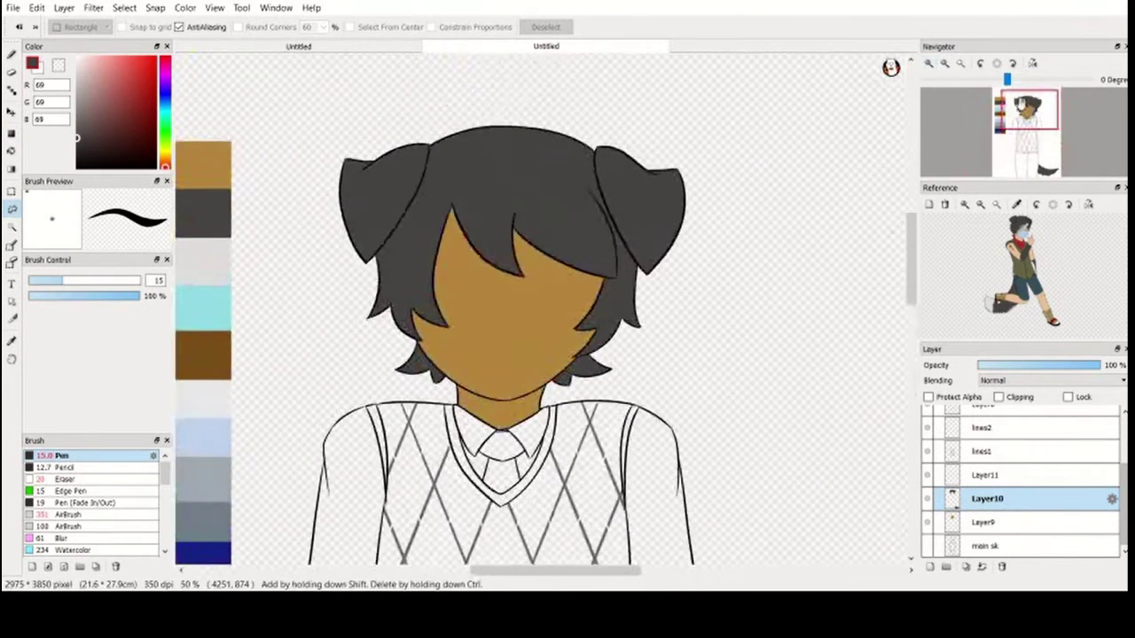
{"action": "scroll", "coordinate": [1027, 110], "scroll_direction": "up", "scroll_amount": 2}
{"action": "key", "text": "b"}
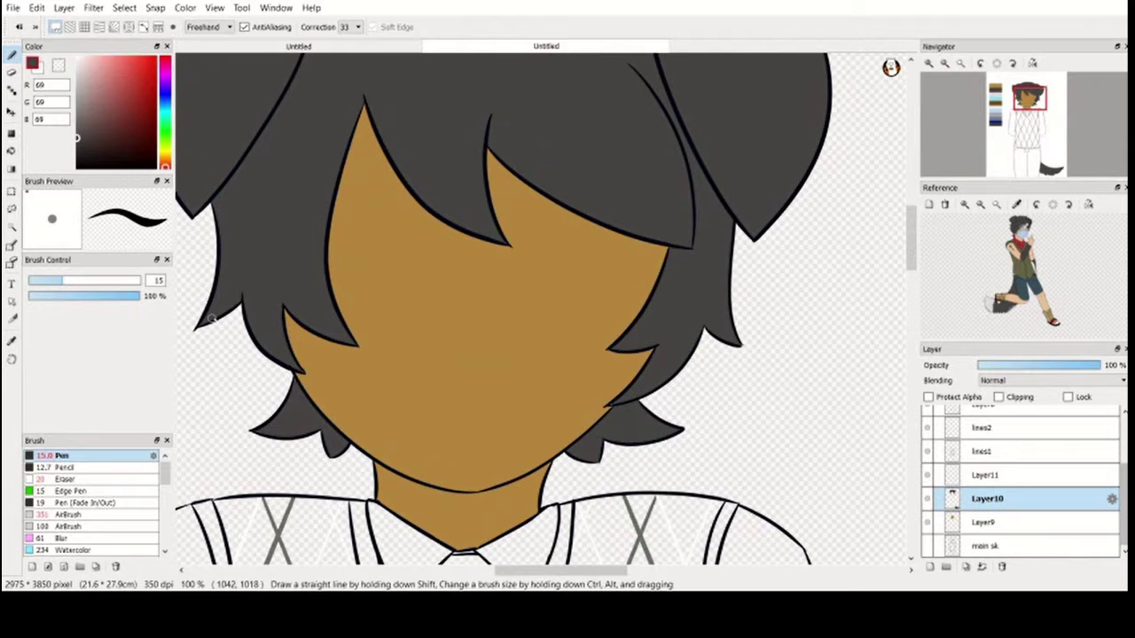
{"action": "scroll", "coordinate": [857, 203], "scroll_direction": "down", "scroll_amount": 4}
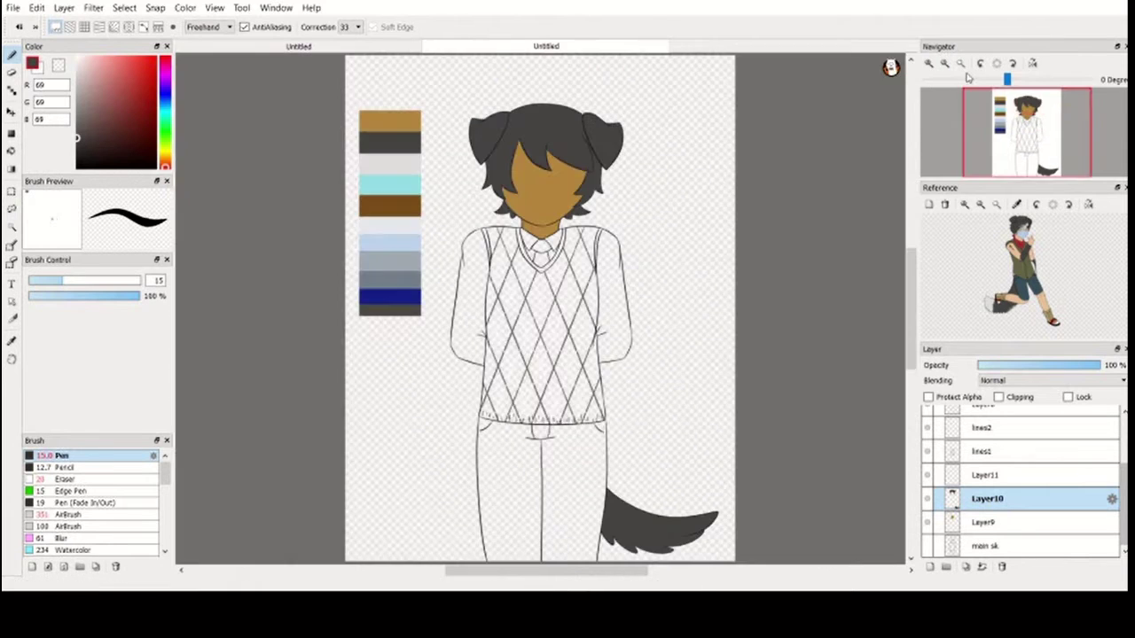
Fill the shirt sleeves and collar on Layer11 with the palette's off-white (231, 234, 237)
{"action": "left_click", "coordinate": [928, 477]}
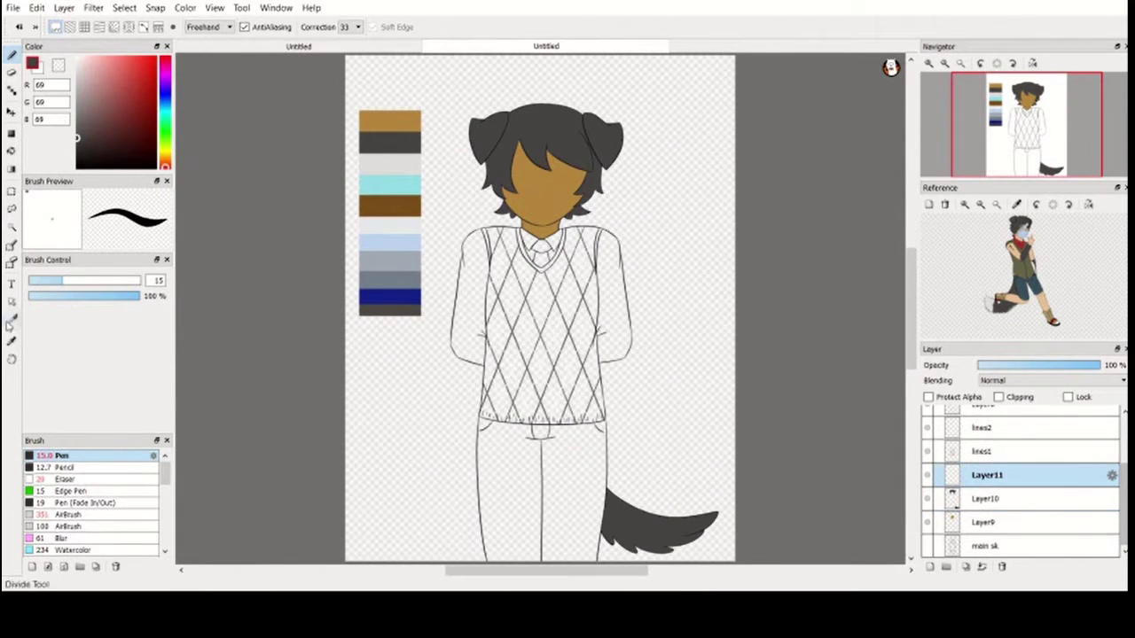
{"action": "key", "text": "i"}
{"action": "left_click", "coordinate": [397, 224]}
{"action": "key", "text": "w"}
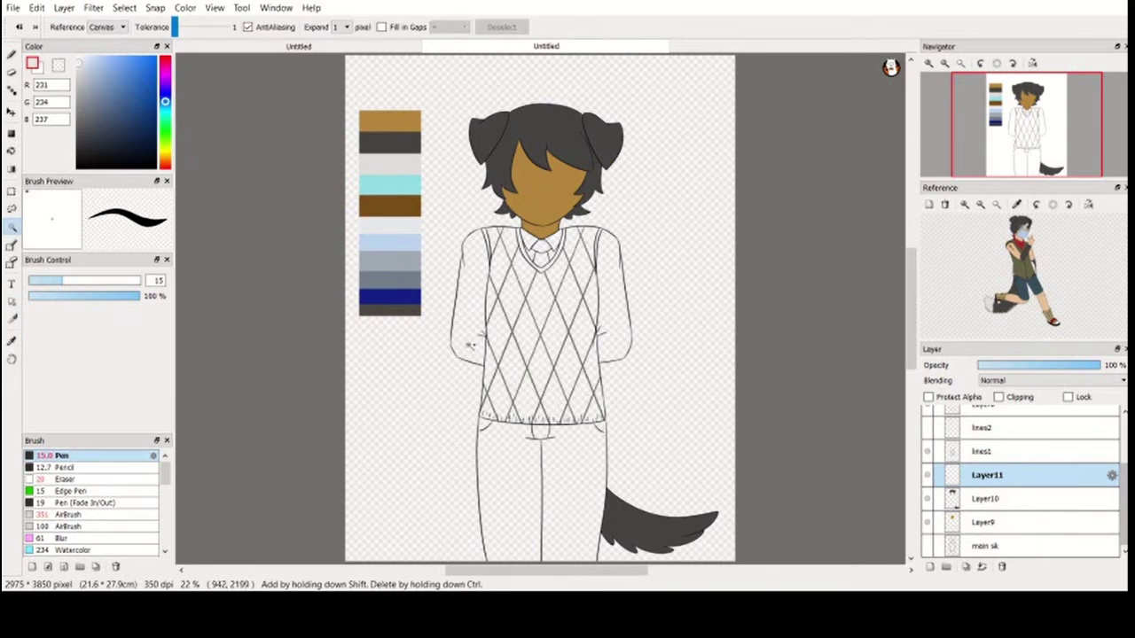
{"action": "left_click", "coordinate": [470, 344]}
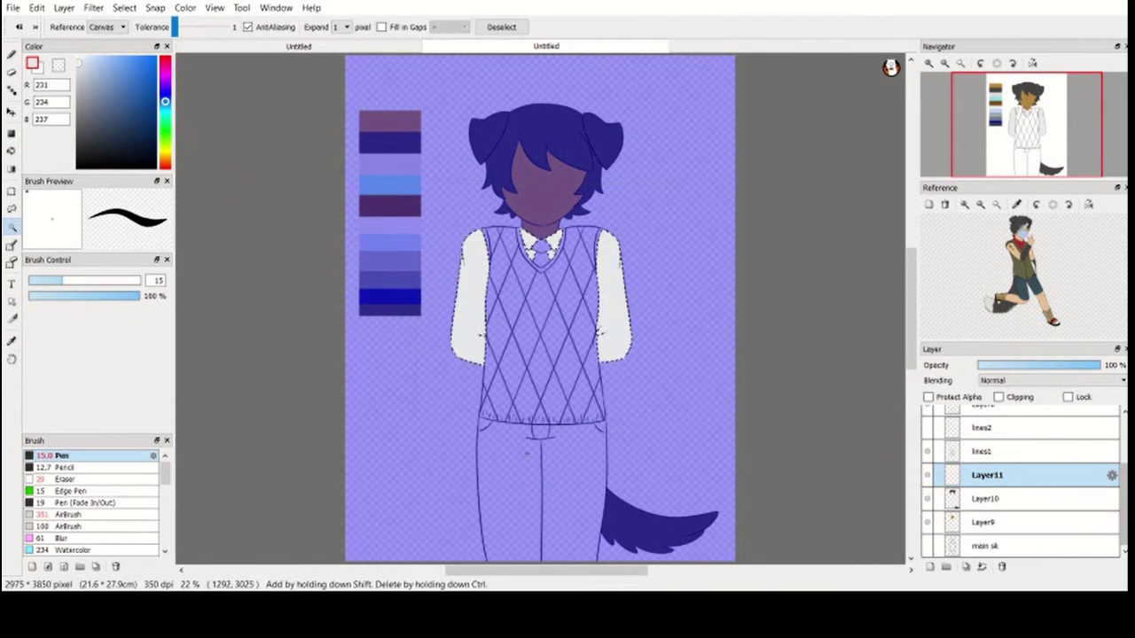
Fill both trouser legs on Layer11 with the dark brownish grey (75, 74, 70), and deselect
{"action": "left_click", "coordinate": [509, 479]}
{"action": "left_click", "coordinate": [577, 479], "text": "shift"}
{"action": "left_click", "coordinate": [80, 134]}
{"action": "left_click", "coordinate": [11, 133]}
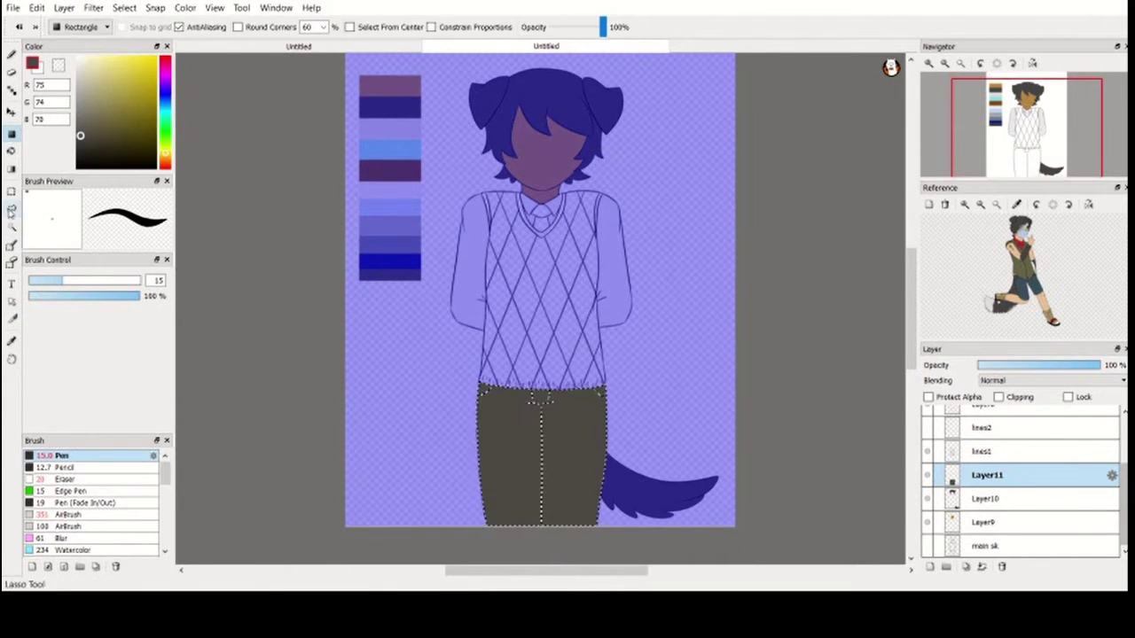
{"action": "left_click", "coordinate": [10, 211]}
{"action": "key", "text": "ctrl+d"}
Add a new layer above Layer11 and hide the lines1 diamond pattern, keeping the character's line art shown
{"action": "left_click", "coordinate": [928, 428]}
{"action": "left_click", "coordinate": [929, 566]}
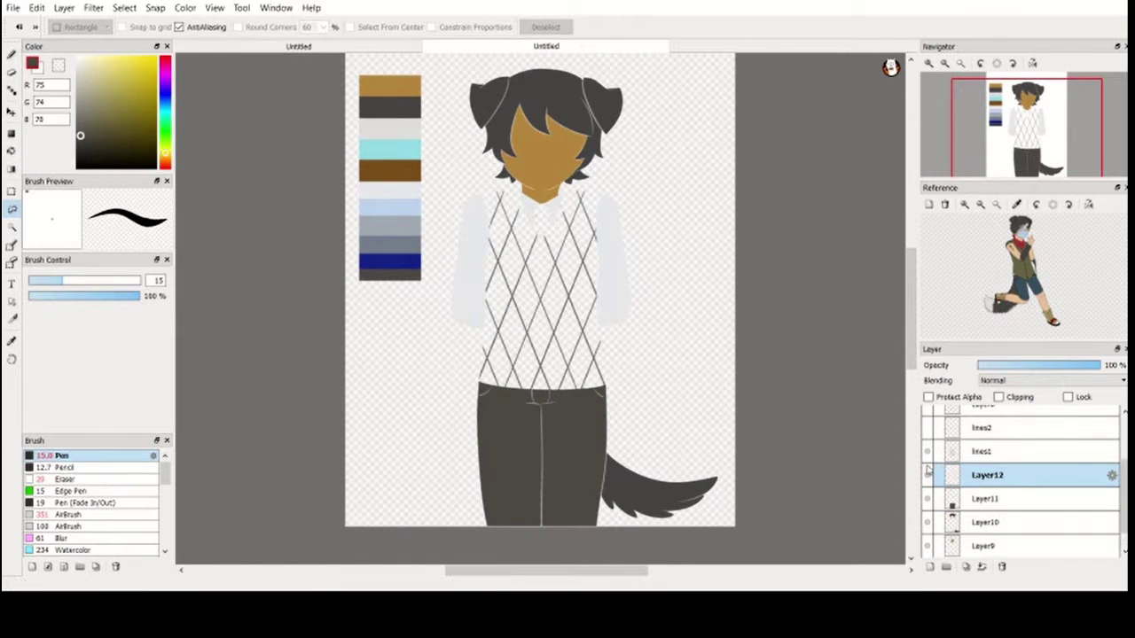
{"action": "left_click", "coordinate": [927, 428]}
{"action": "left_click", "coordinate": [928, 451]}
Fill the whole vest on Layer12 with the palette's light blue, including its trim and hem, and deselect
{"action": "left_click", "coordinate": [390, 208], "text": "alt"}
{"action": "left_click", "coordinate": [11, 227]}
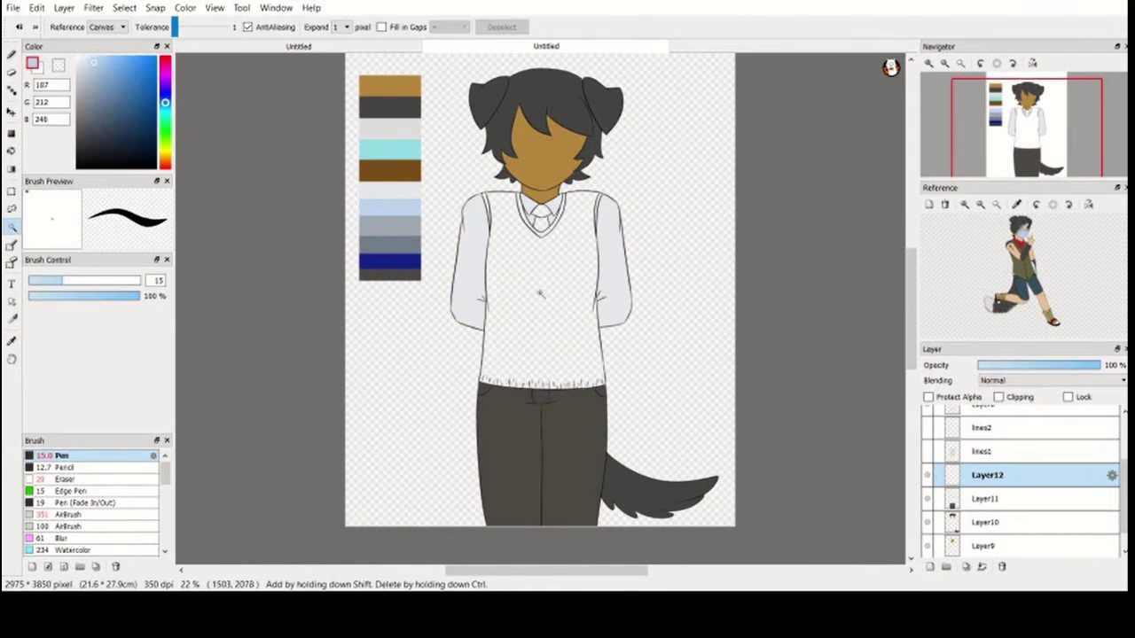
{"action": "left_click", "coordinate": [514, 253]}
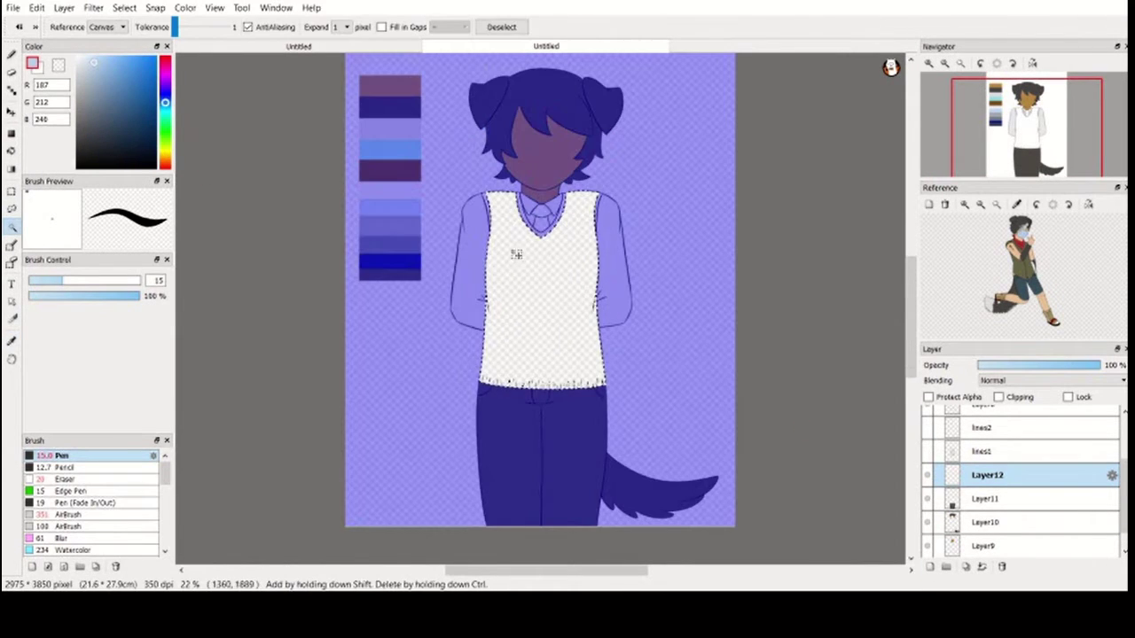
{"action": "left_click", "coordinate": [12, 133]}
{"action": "left_click_drag", "start_coordinate": [457, 171], "coordinate": [621, 399]}
{"action": "key", "text": "ctrl+d"}
{"action": "key", "text": "l"}
{"action": "scroll", "coordinate": [532, 266], "scroll_direction": "up", "scroll_amount": 3}
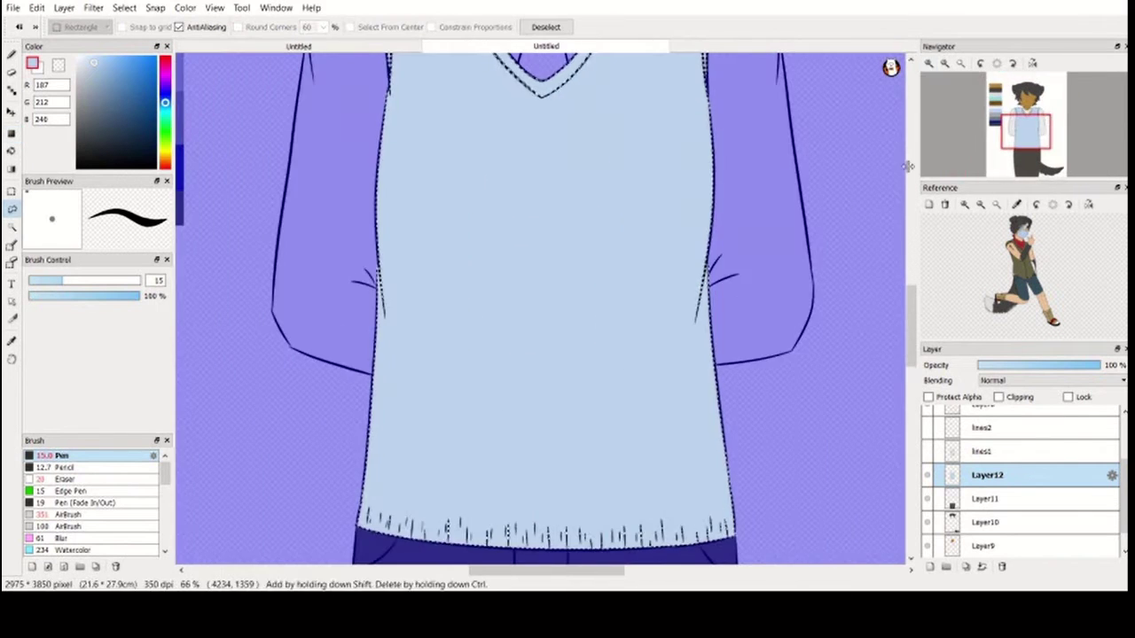
{"action": "key", "text": "ctrl+d"}
{"action": "scroll", "coordinate": [683, 213], "scroll_direction": "down", "scroll_amount": 3}
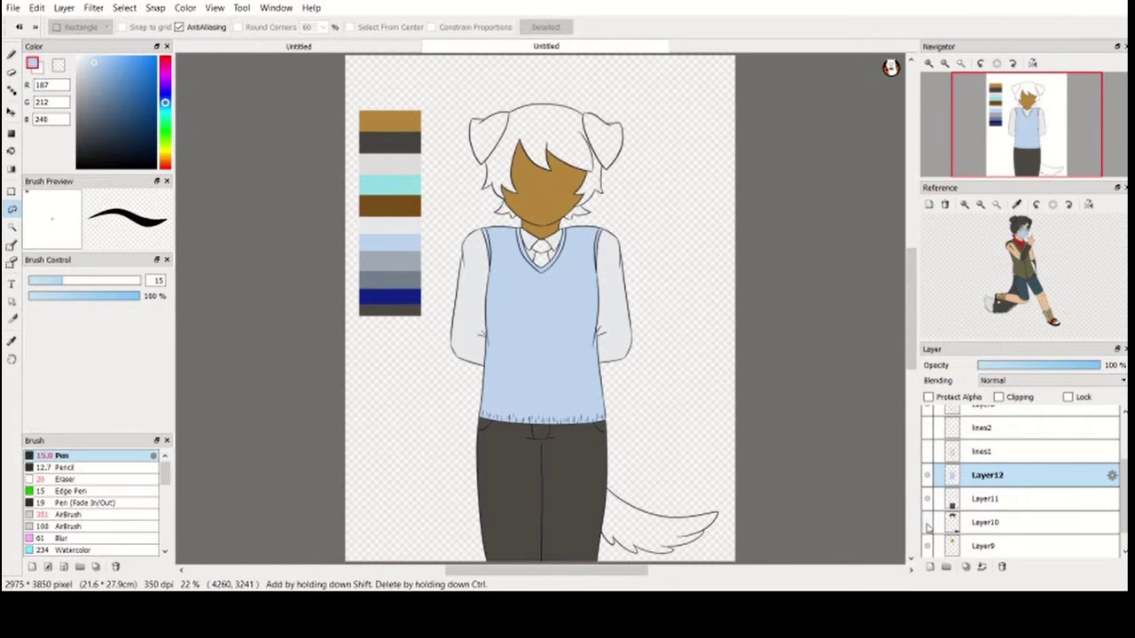
Fill the tie on Layer10 with the palette's navy blue (19, 36, 137), and deselect
{"action": "left_click", "coordinate": [984, 523]}
{"action": "key", "text": "i"}
{"action": "left_click", "coordinate": [399, 289]}
{"action": "key", "text": "w"}
{"action": "left_click", "coordinate": [541, 253]}
{"action": "key", "text": "ctrl+u"}
{"action": "key", "text": "m"}
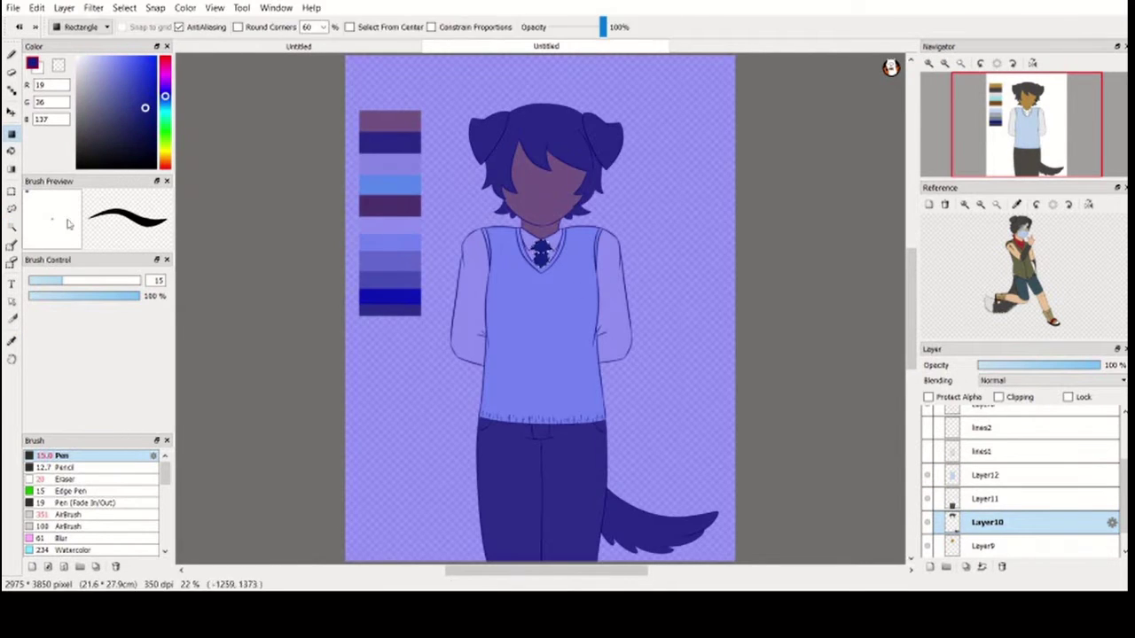
{"action": "key", "text": "ctrl+d"}
Show the lines1 diamond pattern again and add a new layer above the vest fill on Layer12
{"action": "left_click", "coordinate": [928, 429]}
{"action": "left_click", "coordinate": [940, 475]}
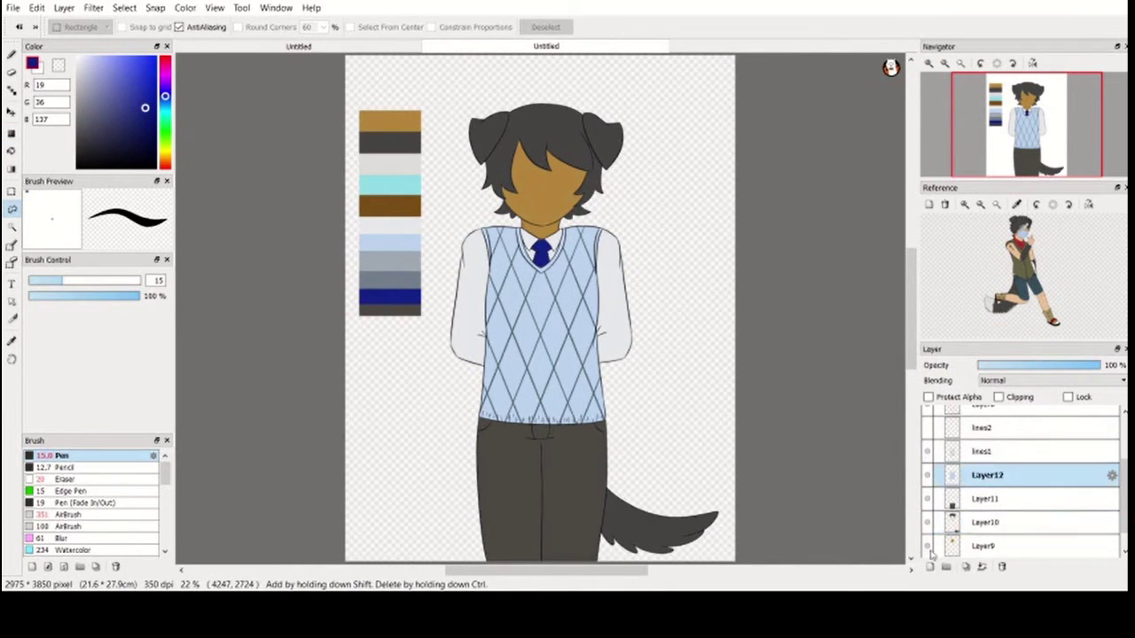
{"action": "key", "text": "ctrl+shift+n"}
Fill alternating vest diamonds on Layer13, including the partial ones at the edges, with the palette's light grey (159, 169, 180), and deselect
{"action": "key", "text": "ctrl+plus"}
{"action": "key", "text": "i"}
{"action": "left_click", "coordinate": [284, 235]}
{"action": "left_click", "coordinate": [12, 228]}
{"action": "left_click", "coordinate": [492, 211]}
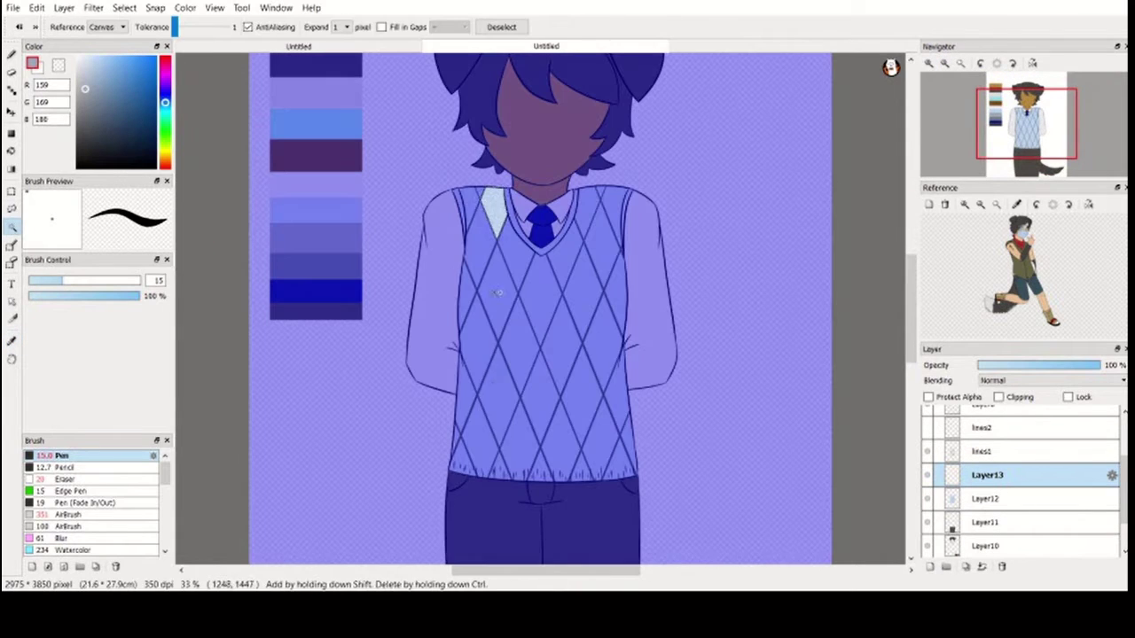
{"action": "left_click", "coordinate": [499, 395], "text": "shift"}
{"action": "left_click", "coordinate": [541, 297], "text": "shift"}
{"action": "left_click", "coordinate": [466, 295], "text": "shift"}
{"action": "left_click", "coordinate": [616, 293], "text": "shift"}
{"action": "left_click", "coordinate": [587, 212], "text": "shift"}
{"action": "left_click", "coordinate": [581, 395], "text": "shift"}
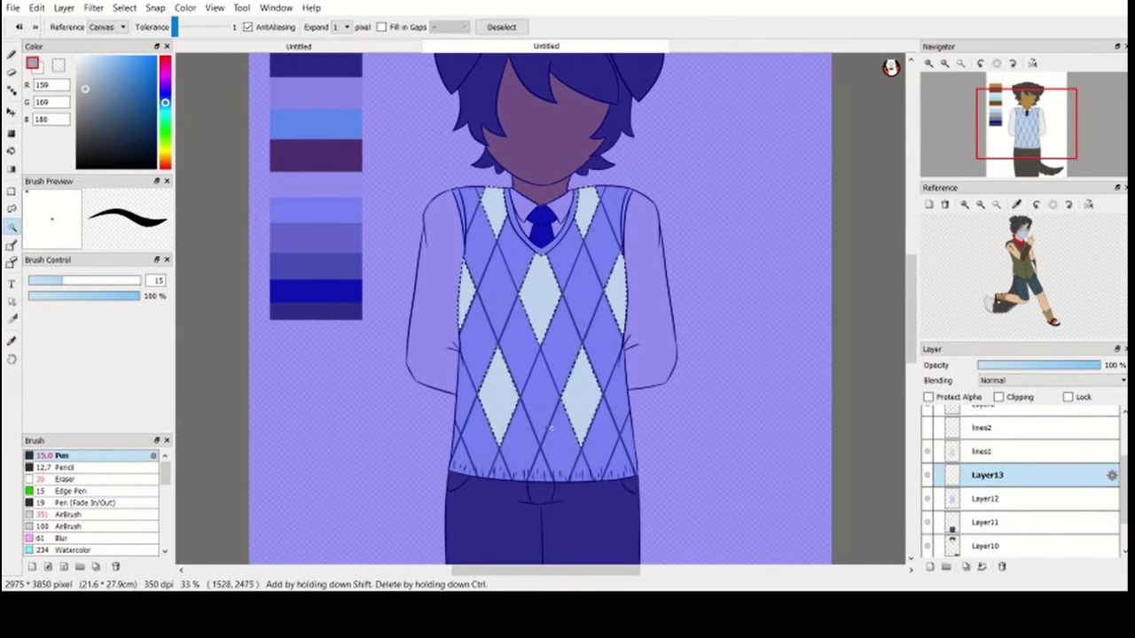
{"action": "left_click", "coordinate": [539, 467], "text": "shift"}
{"action": "left_click", "coordinate": [618, 462], "text": "shift"}
{"action": "left_click", "coordinate": [470, 453], "text": "shift"}
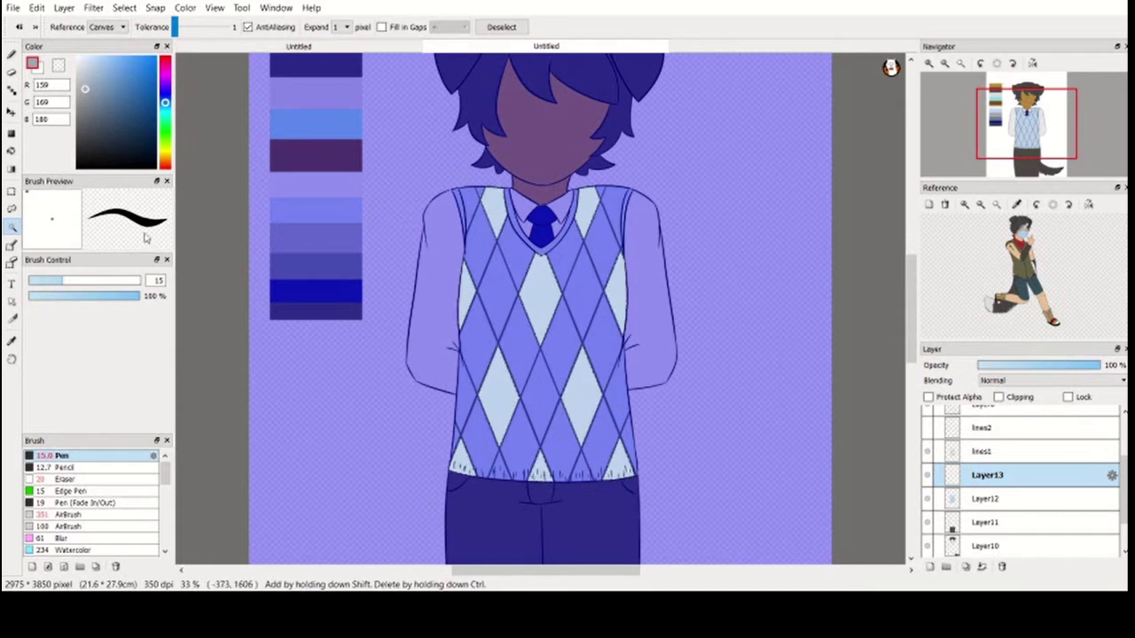
{"action": "key", "text": "m"}
{"action": "key", "text": "ctrl+f"}
{"action": "left_click", "coordinate": [539, 26]}
Fill the second set of alternating vest diamonds on Layer13 with the palette's slate grey (114, 127, 140), and deselect
{"action": "left_click", "coordinate": [12, 228]}
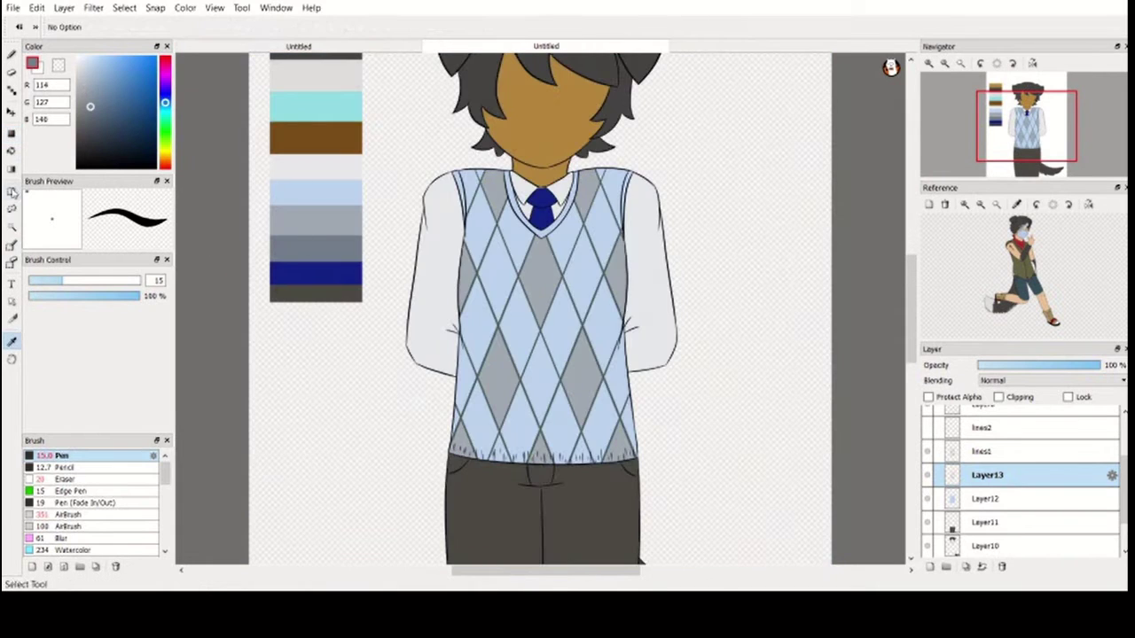
{"action": "left_click", "coordinate": [496, 266]}
{"action": "left_click", "coordinate": [499, 447], "text": "shift"}
{"action": "left_click", "coordinate": [539, 382], "text": "shift"}
{"action": "left_click", "coordinate": [581, 266], "text": "shift"}
{"action": "left_click", "coordinate": [612, 197], "text": "shift"}
{"action": "left_click", "coordinate": [616, 388], "text": "shift"}
{"action": "left_click", "coordinate": [581, 450], "text": "shift"}
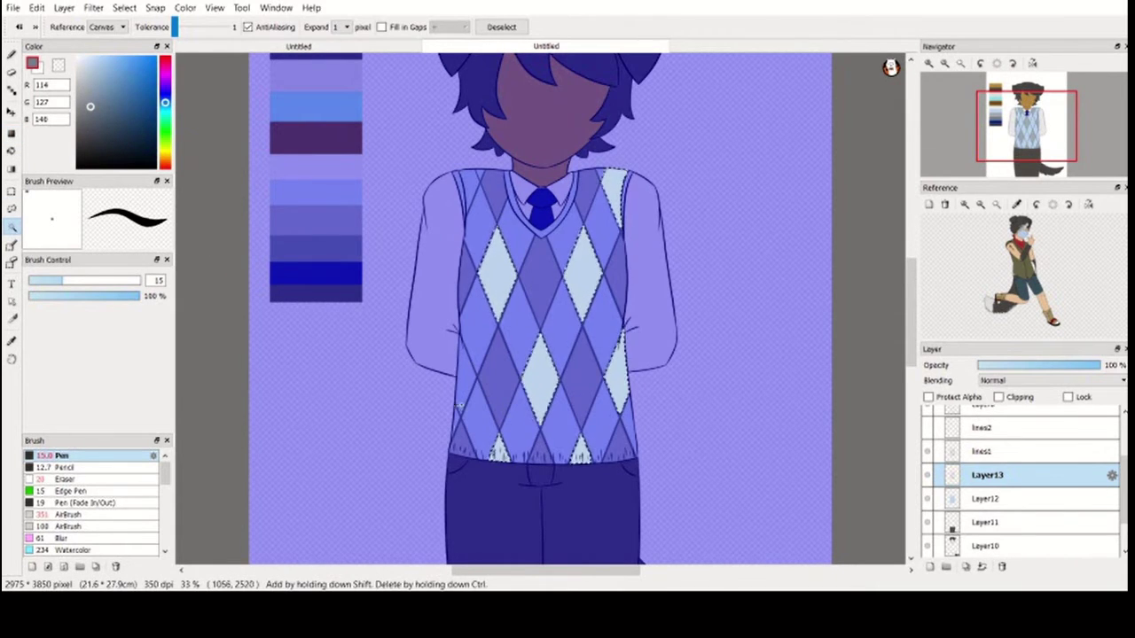
{"action": "left_click", "coordinate": [465, 373], "text": "shift"}
{"action": "left_click", "coordinate": [470, 190], "text": "shift"}
{"action": "key", "text": "m"}
{"action": "key", "text": "ctrl+f"}
{"action": "left_click", "coordinate": [545, 27]}
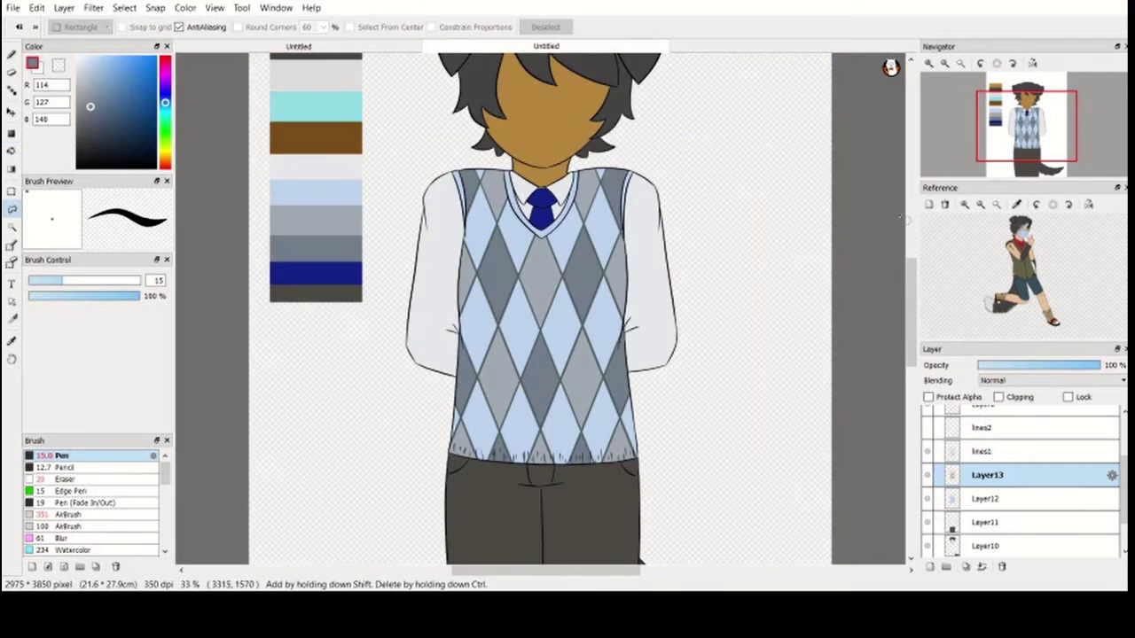
Set the stroke correction to 0 and the Pen size to 24, and touch up the trouser and light grey diamond fills along the hem
{"action": "scroll", "coordinate": [557, 377], "scroll_direction": "up", "scroll_amount": 2}
{"action": "key", "text": "b"}
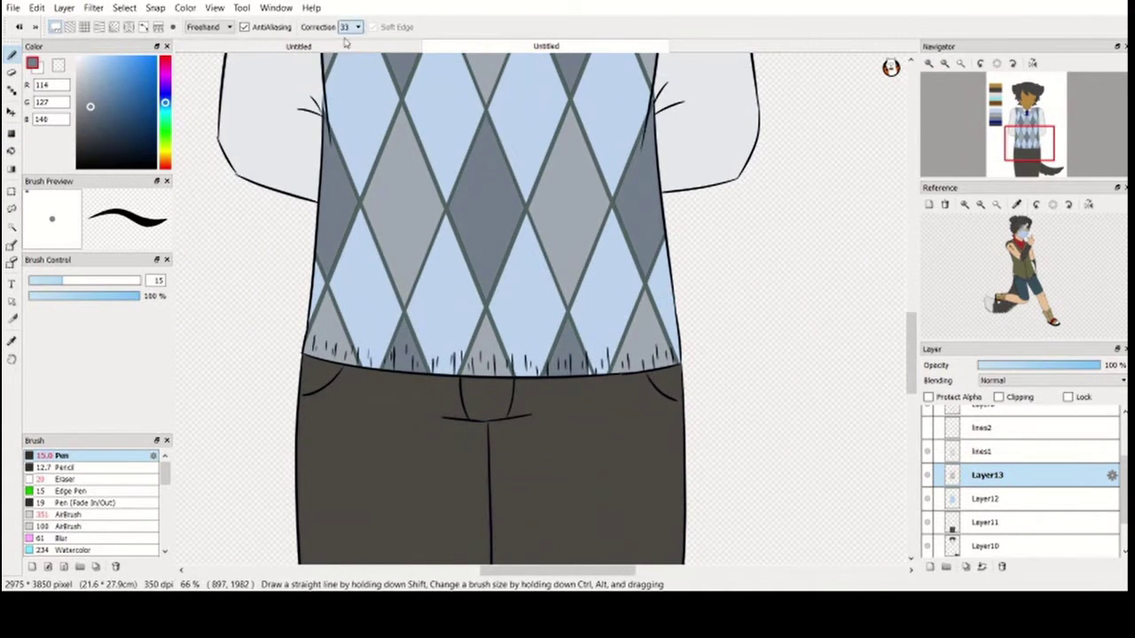
{"action": "key", "text": "e"}
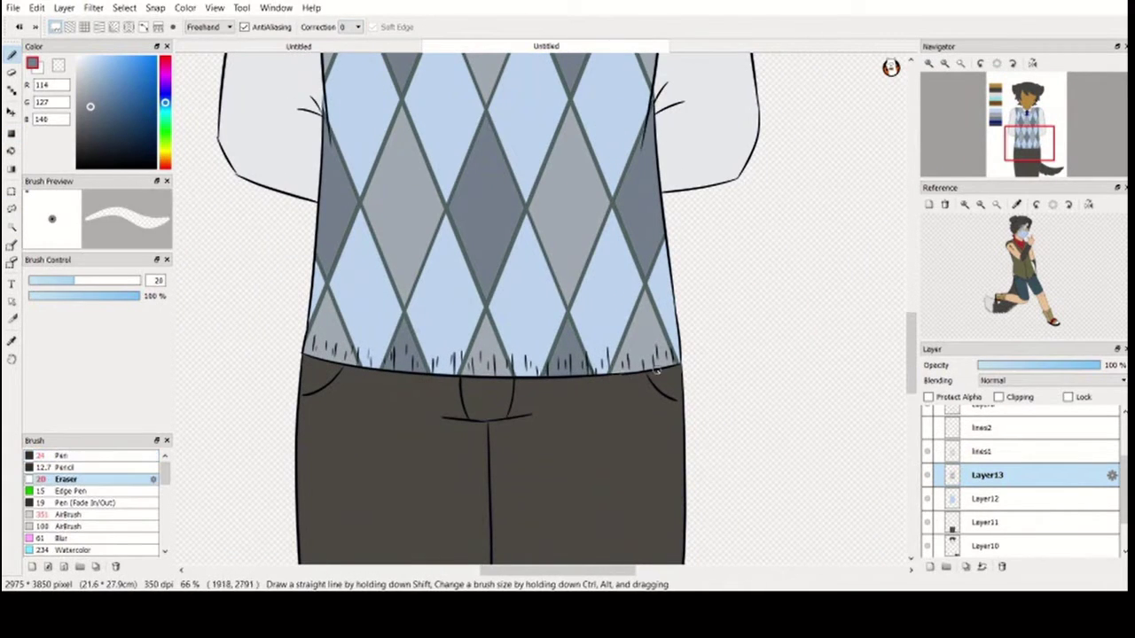
{"action": "key", "text": "e"}
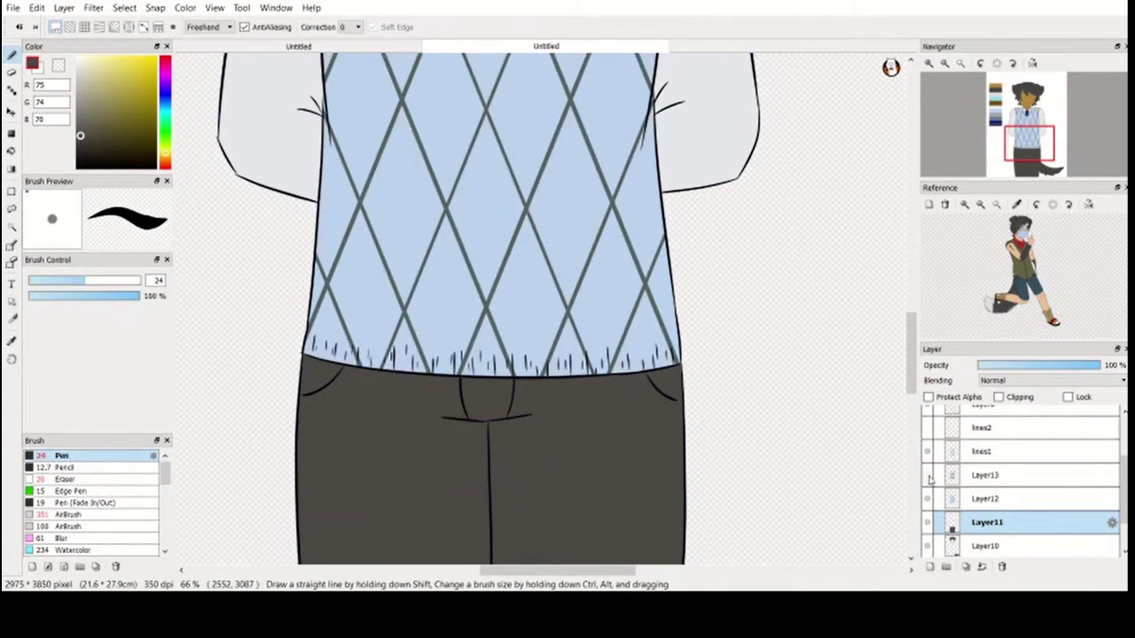
{"action": "left_click", "coordinate": [631, 355], "text": "alt"}
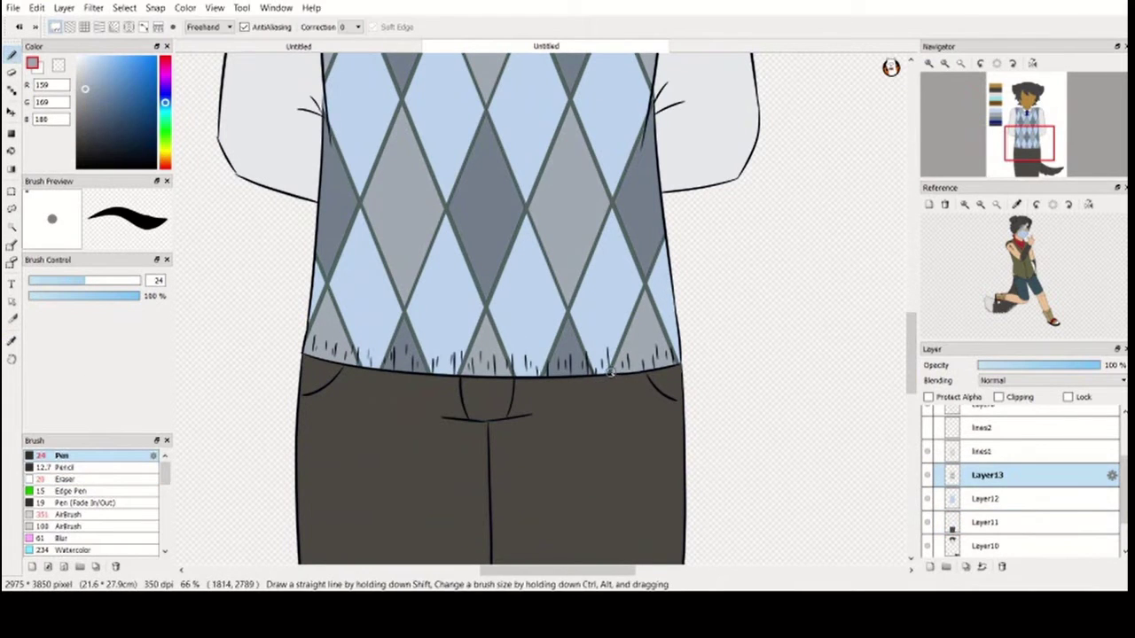
Touch up the slate grey diamonds (114, 127, 140) at the sides and upper part of the vest
{"action": "scroll", "coordinate": [610, 373], "scroll_direction": "up", "scroll_amount": 3}
{"action": "left_click", "coordinate": [633, 285], "text": "alt"}
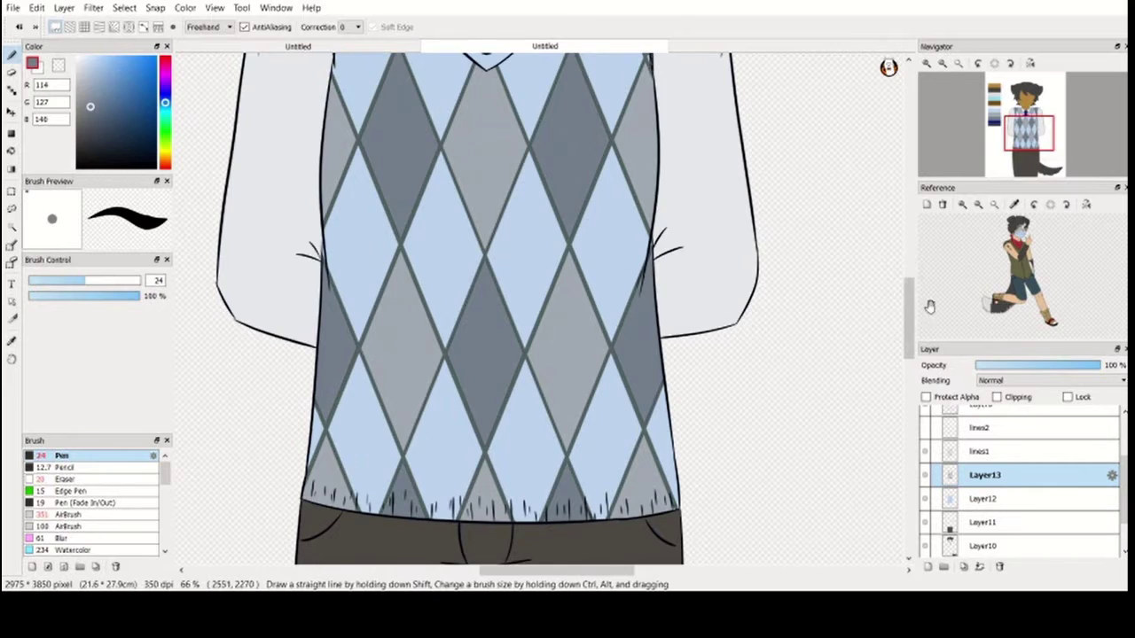
{"action": "scroll", "coordinate": [909, 297], "scroll_direction": "up", "scroll_amount": 5}
{"action": "key", "text": "ctrl+0"}
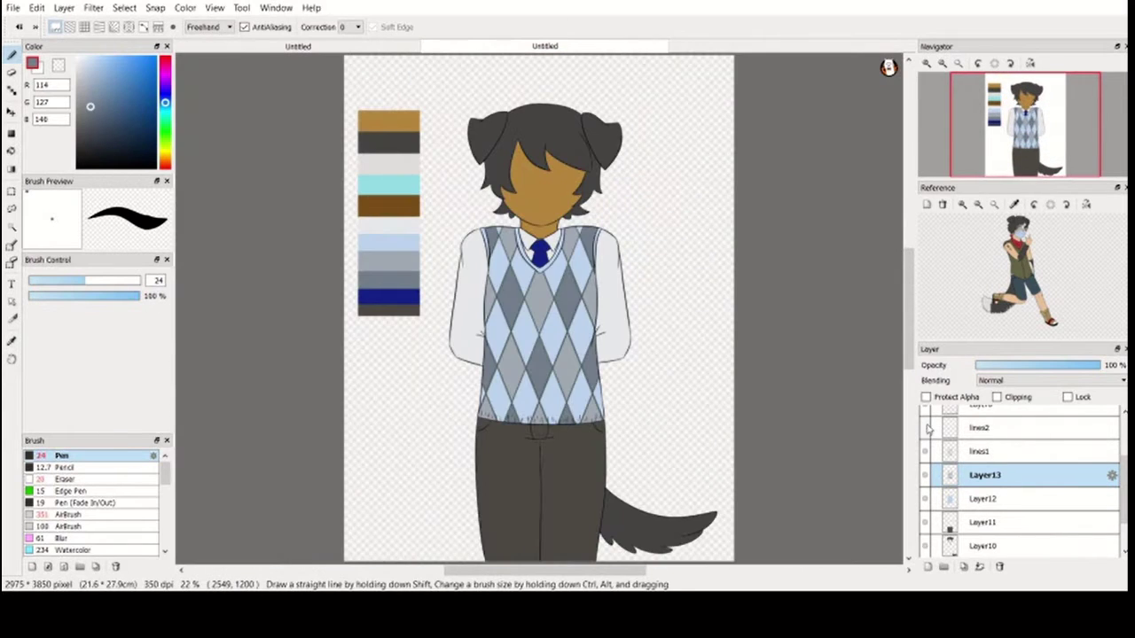
Show the face and vest line layers, and fill both eyebrows on Layer10 with dark grey (69, 69, 69), deselecting when done
{"action": "scroll", "coordinate": [934, 458], "scroll_direction": "up", "scroll_amount": 1}
{"action": "scroll", "coordinate": [942, 467], "scroll_direction": "down", "scroll_amount": 1}
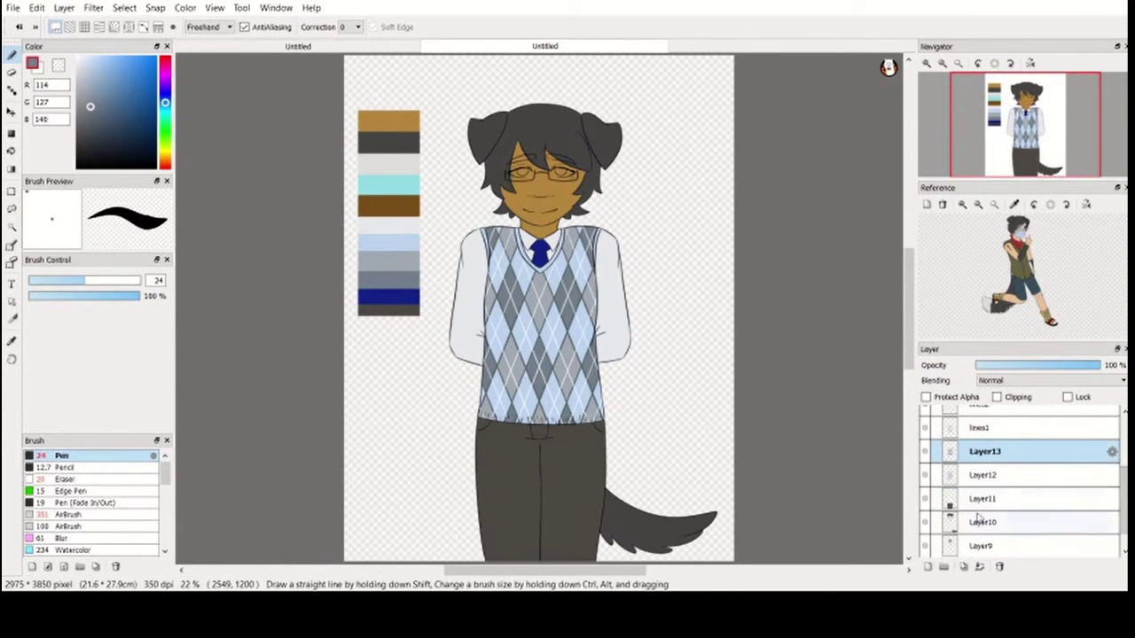
{"action": "left_click", "coordinate": [985, 522]}
{"action": "scroll", "coordinate": [1024, 128], "scroll_direction": "up", "scroll_amount": 3}
{"action": "left_click_drag", "start_coordinate": [1024, 131], "coordinate": [1022, 108]}
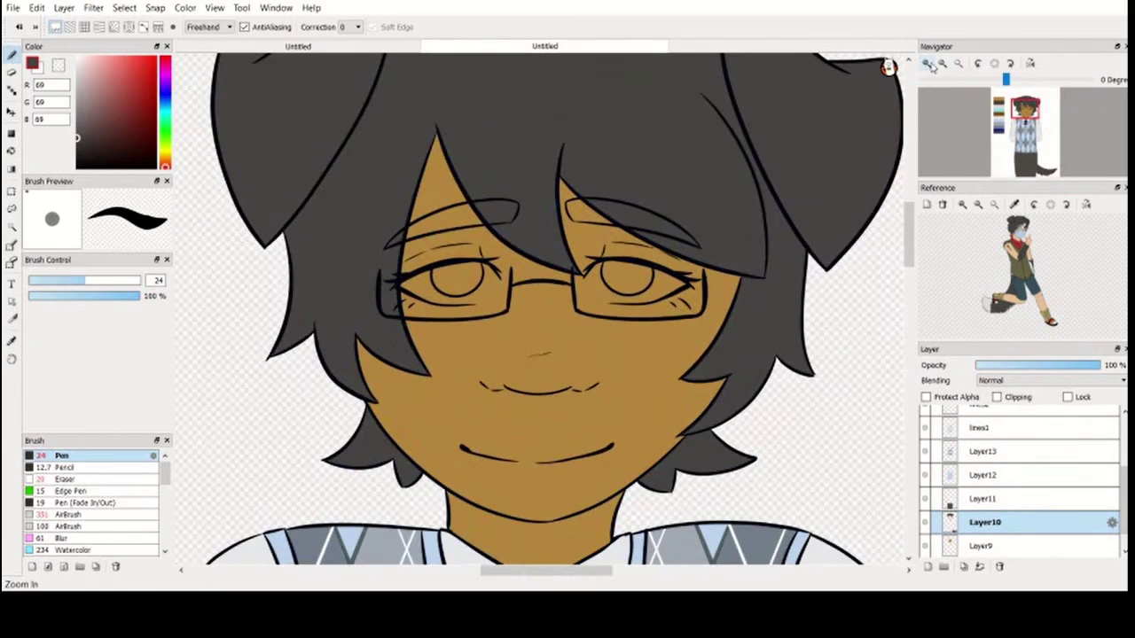
{"action": "left_click_drag", "start_coordinate": [85, 280], "coordinate": [100, 281]}
{"action": "left_click", "coordinate": [10, 133]}
{"action": "left_click", "coordinate": [612, 217]}
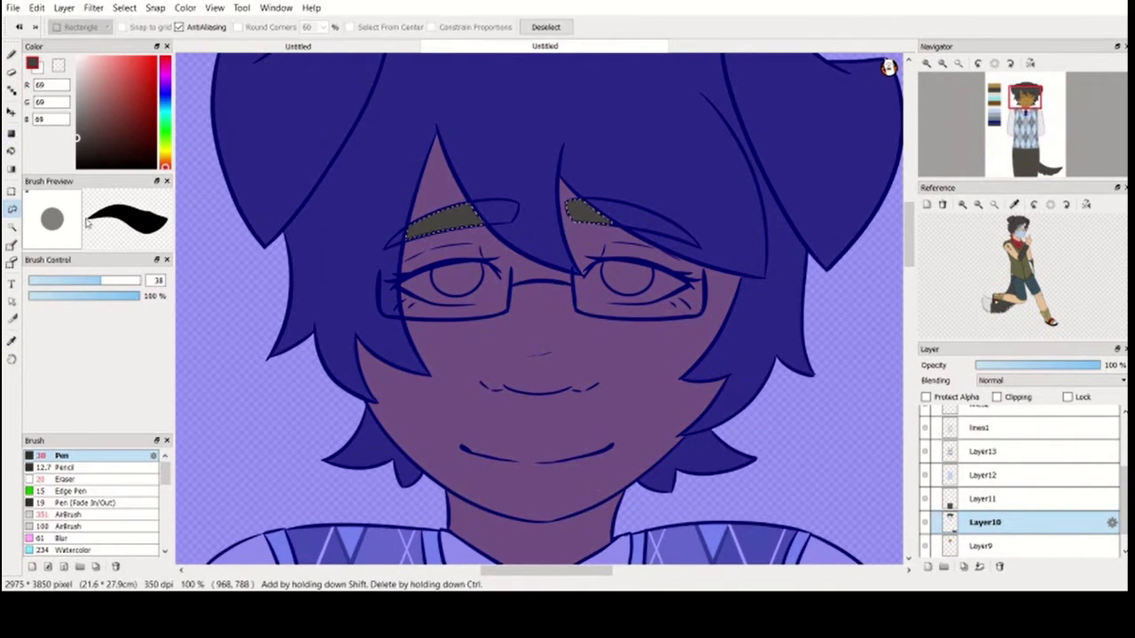
{"action": "key", "text": "ctrl+d"}
{"action": "key", "text": "b"}
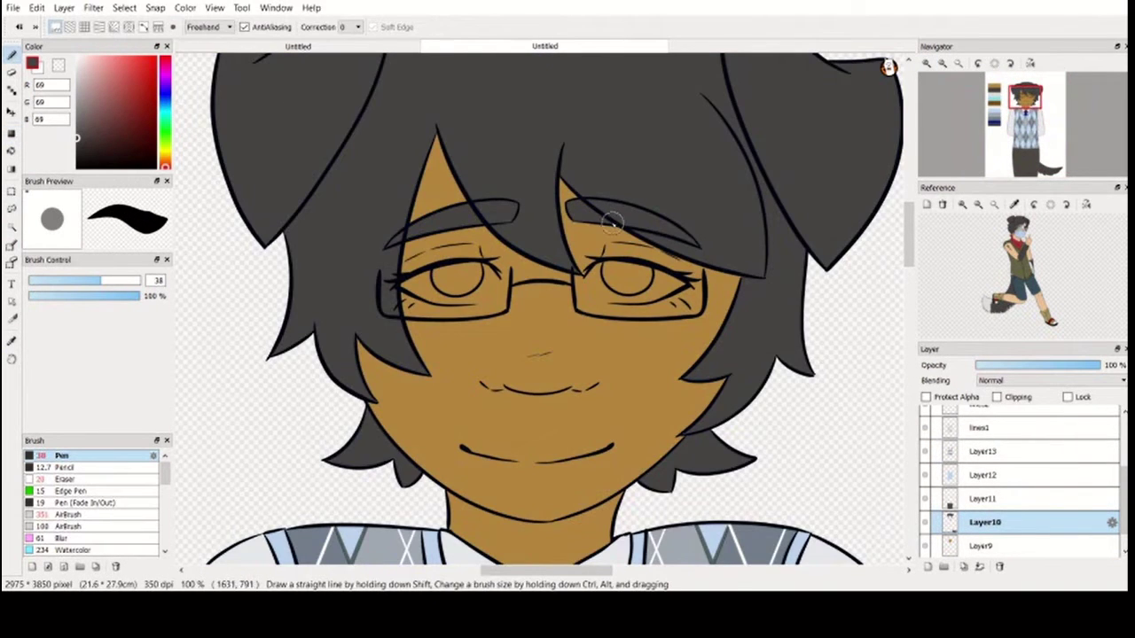
Paint the whites of both eyes on Layer12 in off-white (238, 238, 238) with the Pen at size 38
{"action": "left_click", "coordinate": [984, 475]}
{"action": "key", "text": "ctrl+plus"}
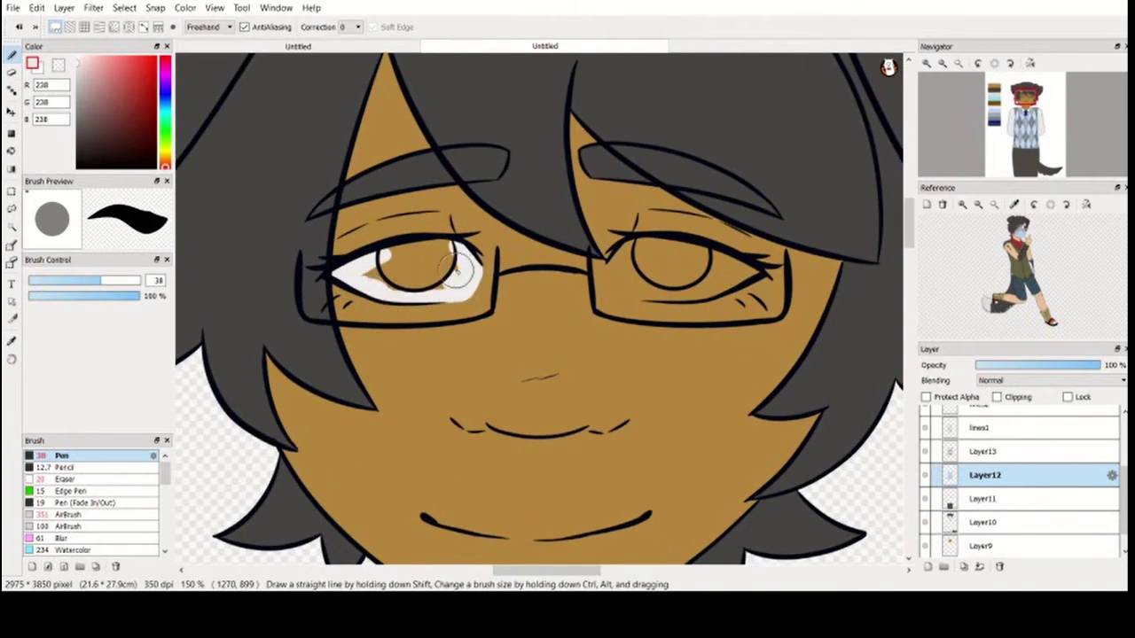
{"action": "left_click_drag", "start_coordinate": [455, 268], "coordinate": [434, 254]}
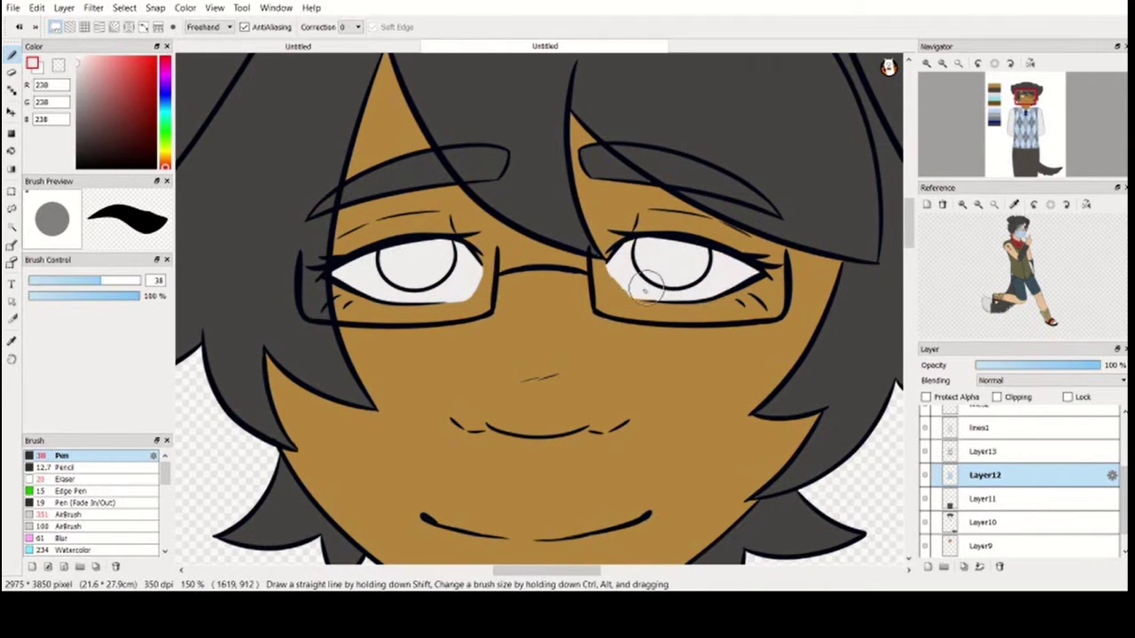
{"action": "key", "text": "ctrl+minus"}
{"action": "key", "text": "ctrl+minus"}
{"action": "key", "text": "ctrl+minus"}
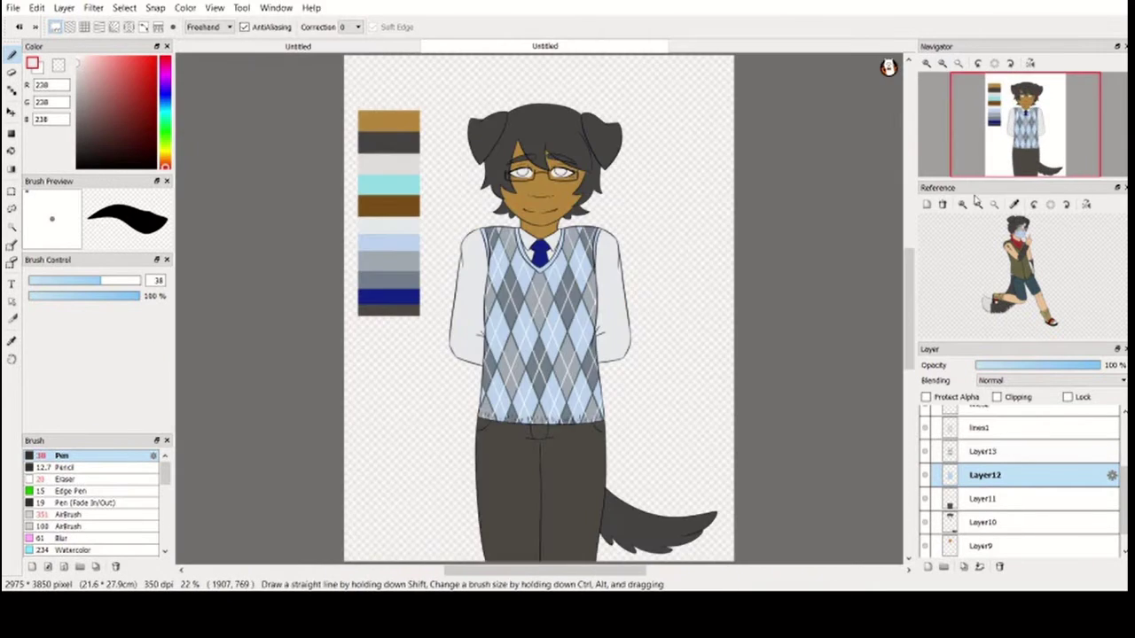
Colour the iris of the eye on the left of the drawing with the palette's light turquoise on Layer13
{"action": "left_click", "coordinate": [984, 452]}
{"action": "left_click", "coordinate": [393, 185], "text": "alt"}
{"action": "left_click", "coordinate": [942, 63]}
{"action": "scroll", "coordinate": [540, 232], "scroll_direction": "up", "scroll_amount": 5}
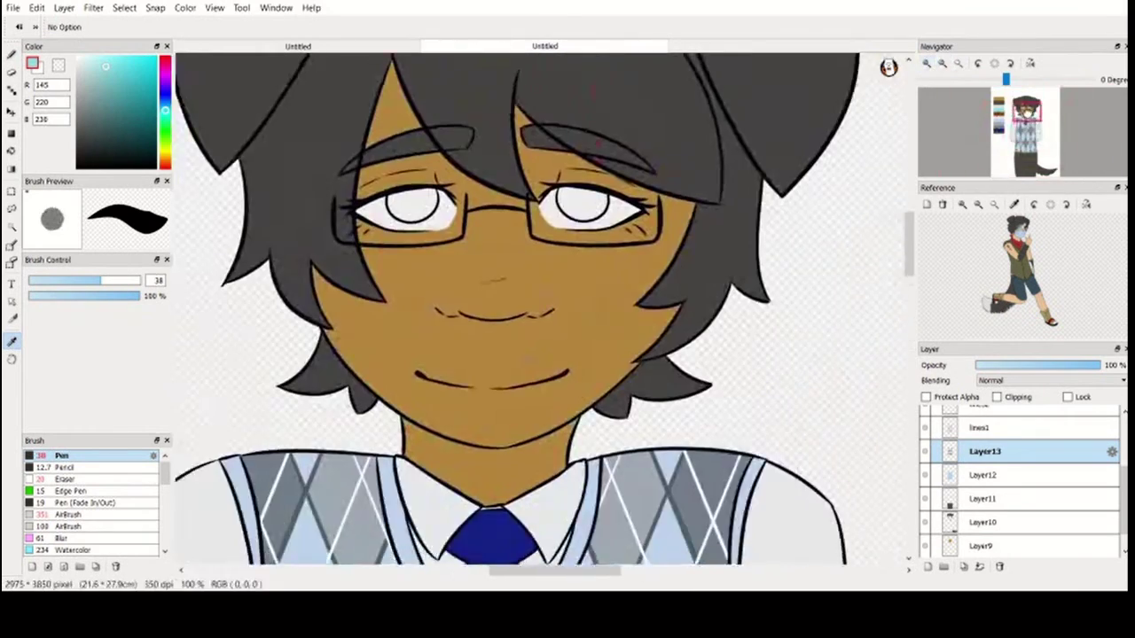
{"action": "left_click_drag", "start_coordinate": [415, 141], "coordinate": [410, 153]}
{"action": "left_click_drag", "start_coordinate": [353, 174], "coordinate": [375, 157]}
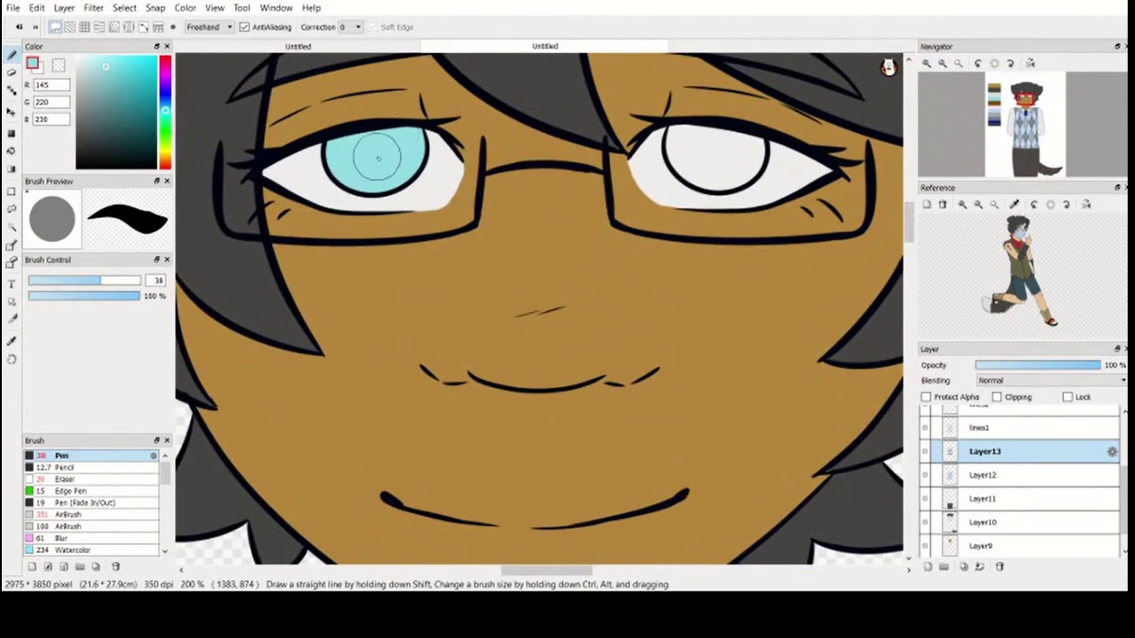
Colour the iris of the eye on the right of the drawing with the palette's brown (120, 79, 27) on Layer13
{"action": "key", "text": "ctrl+minus"}
{"action": "key", "text": "ctrl+minus"}
{"action": "left_click", "coordinate": [223, 344], "text": "alt"}
{"action": "key", "text": "ctrl+plus"}
{"action": "key", "text": "ctrl+plus"}
{"action": "left_click_drag", "start_coordinate": [684, 133], "coordinate": [684, 150]}
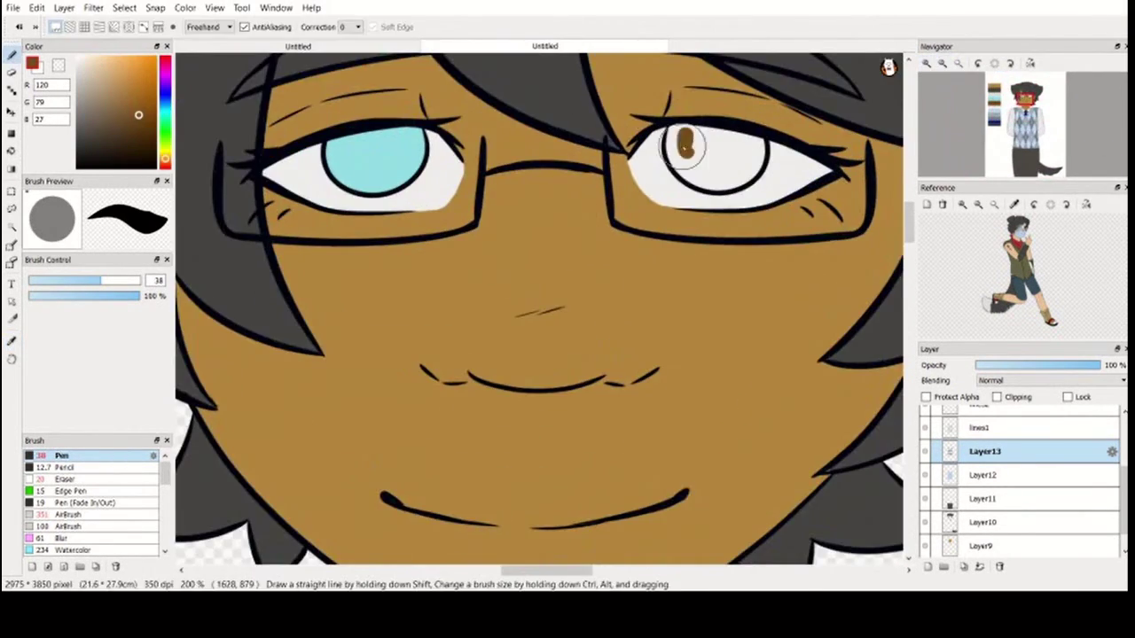
{"action": "left_click_drag", "start_coordinate": [758, 142], "coordinate": [721, 133]}
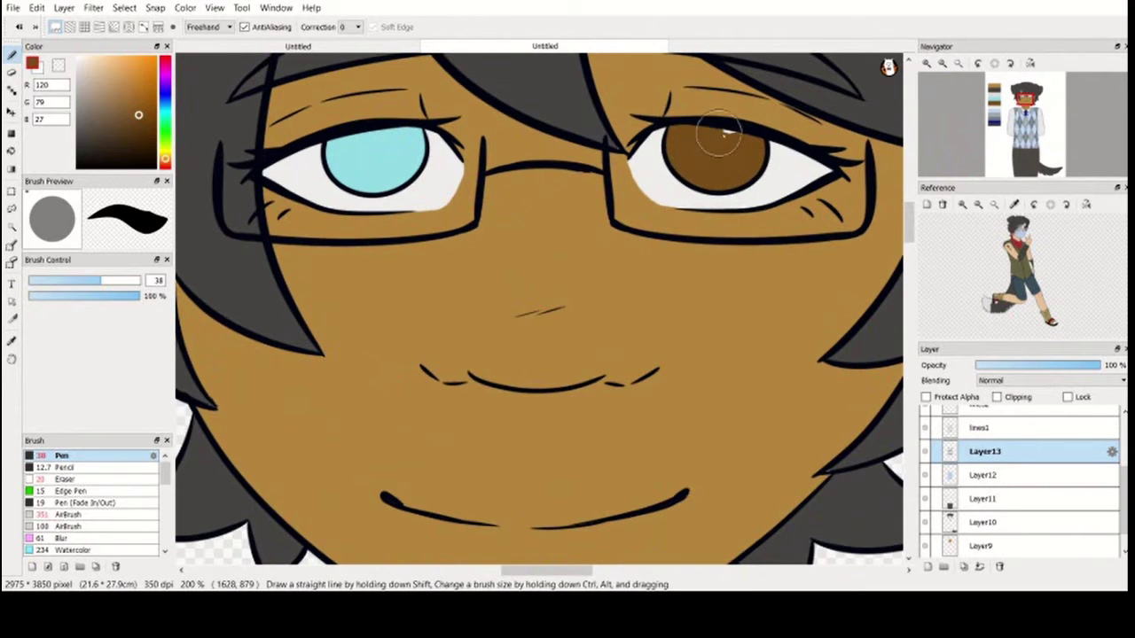
{"action": "key", "text": "ctrl+0"}
Hide the palette layer and add a new layer with Clipping enabled directly above the skin layer, Layer9
{"action": "scroll", "coordinate": [1120, 512], "scroll_direction": "down", "scroll_amount": 1}
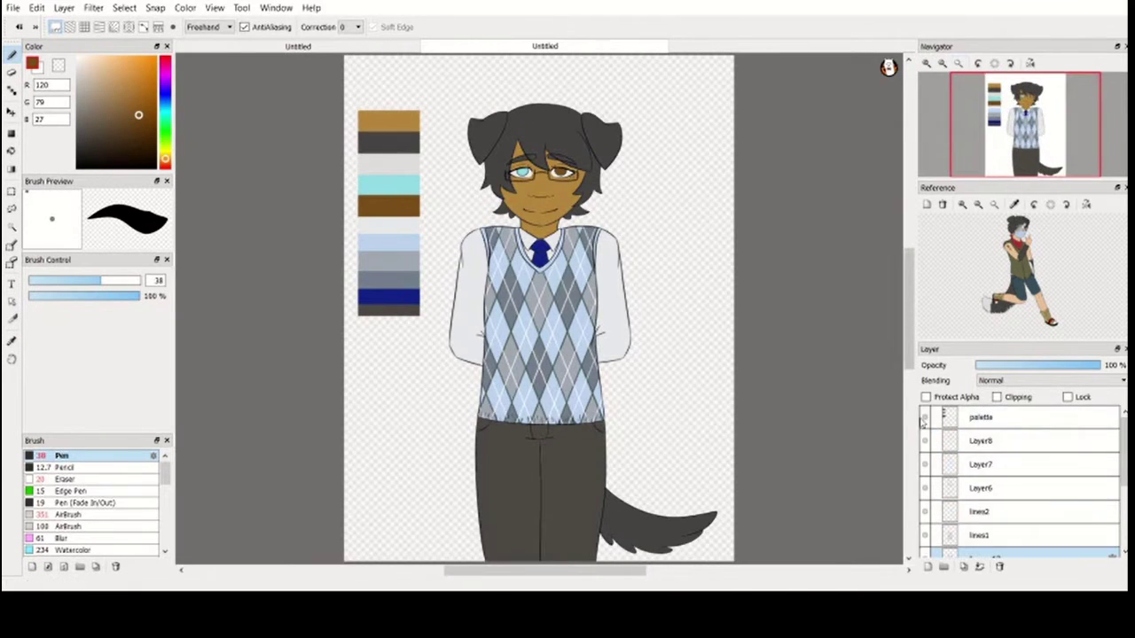
{"action": "left_click", "coordinate": [1020, 523]}
{"action": "left_click", "coordinate": [927, 566]}
{"action": "left_click", "coordinate": [996, 397]}
{"action": "left_click", "coordinate": [926, 63]}
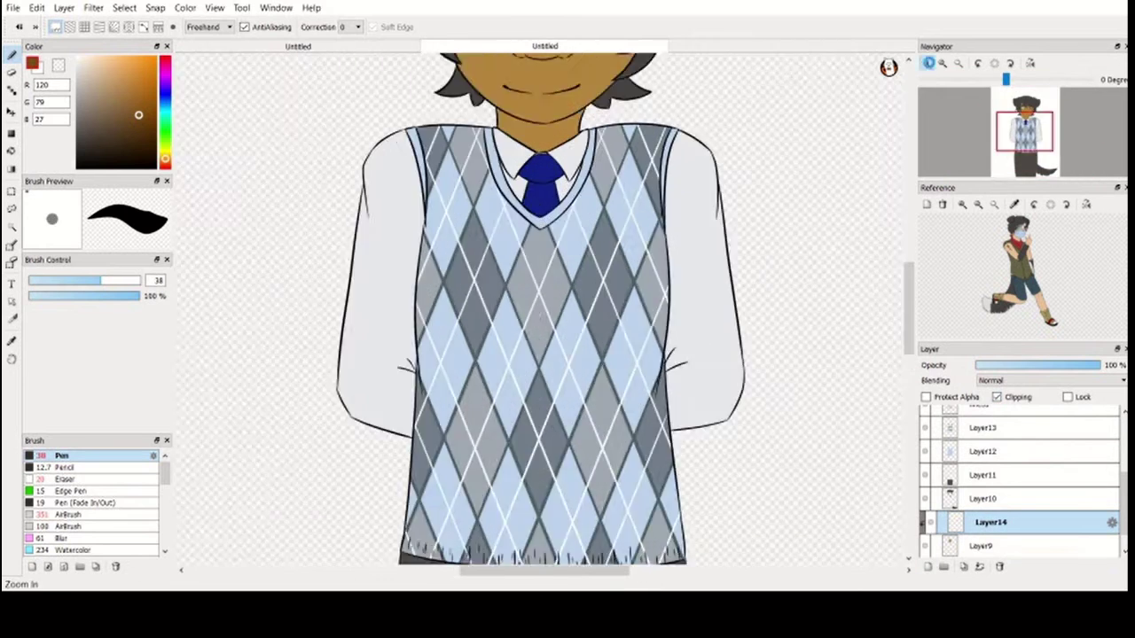
{"action": "left_click", "coordinate": [926, 63]}
Set the correction to 10 and paint reddish-brown shadows (143, 81, 41) on the neck, along the jaw and under the hair
{"action": "left_click", "coordinate": [133, 105]}
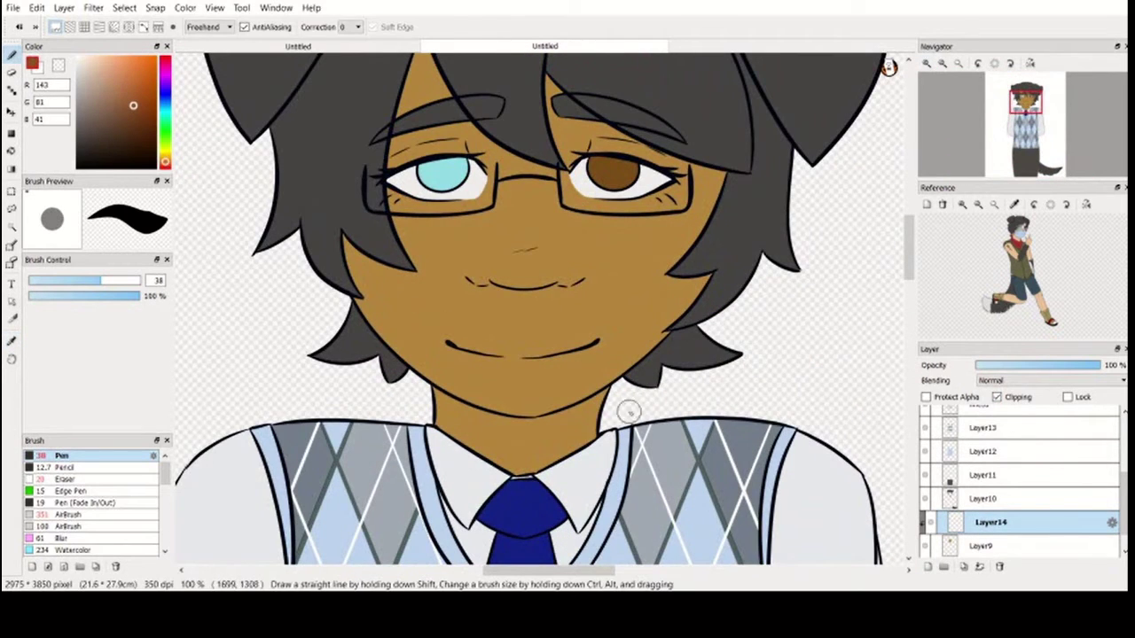
{"action": "left_click", "coordinate": [353, 27]}
{"action": "left_click", "coordinate": [339, 134]}
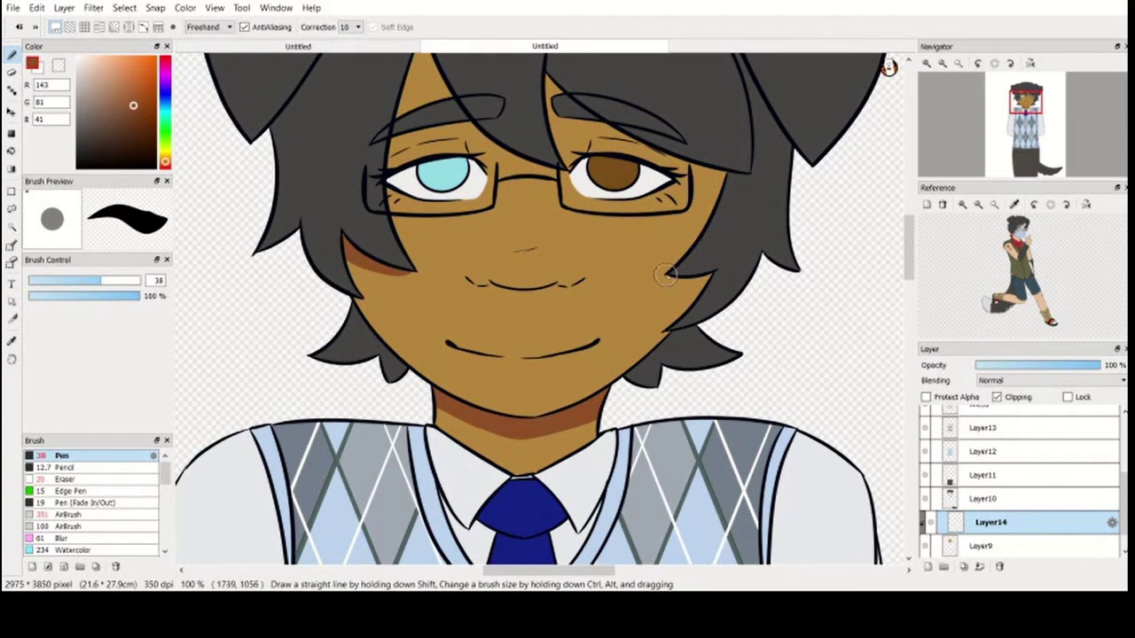
{"action": "scroll", "coordinate": [523, 170], "scroll_direction": "up", "scroll_amount": 3}
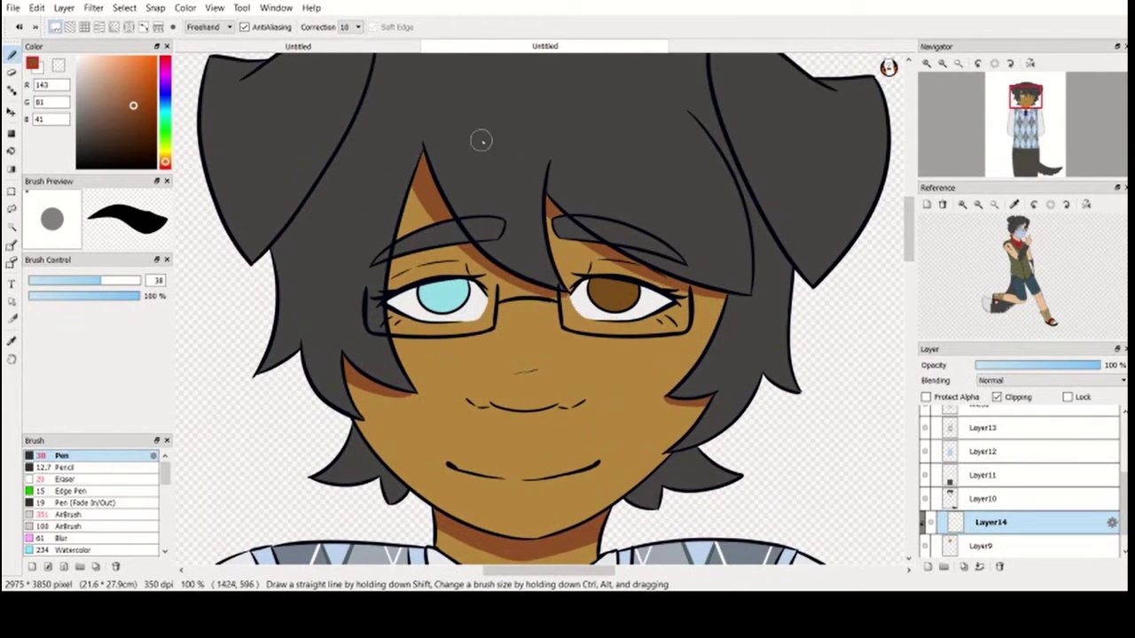
{"action": "scroll", "coordinate": [359, 288], "scroll_direction": "down", "scroll_amount": 3}
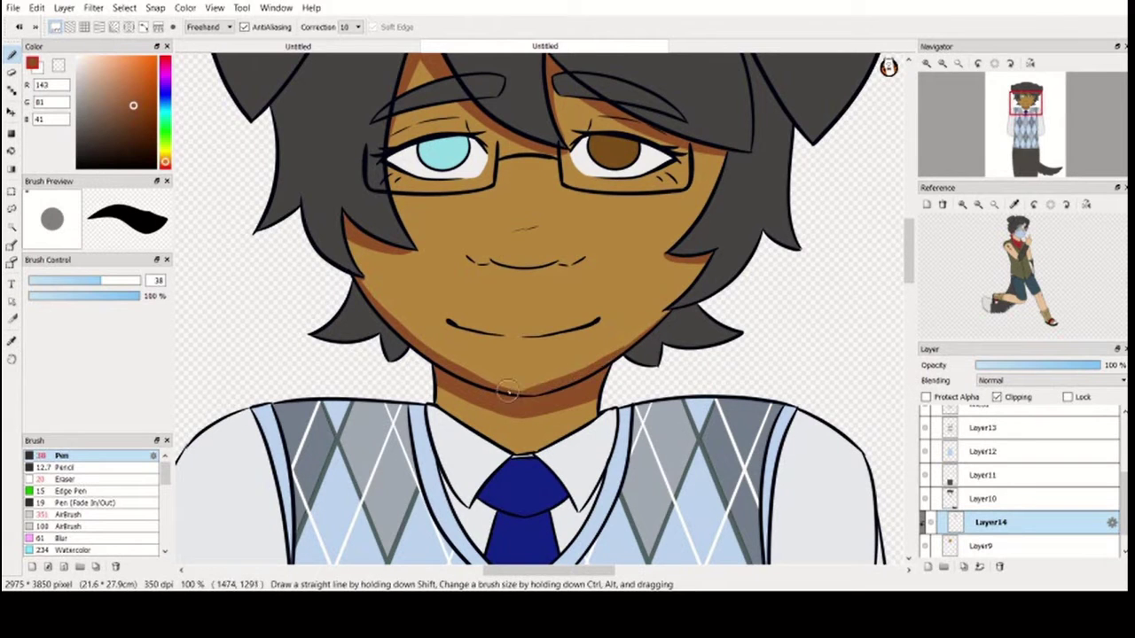
Clean up the skin shadows along the jaw and under the fringe with the Eraser at size 20
{"action": "key", "text": "e"}
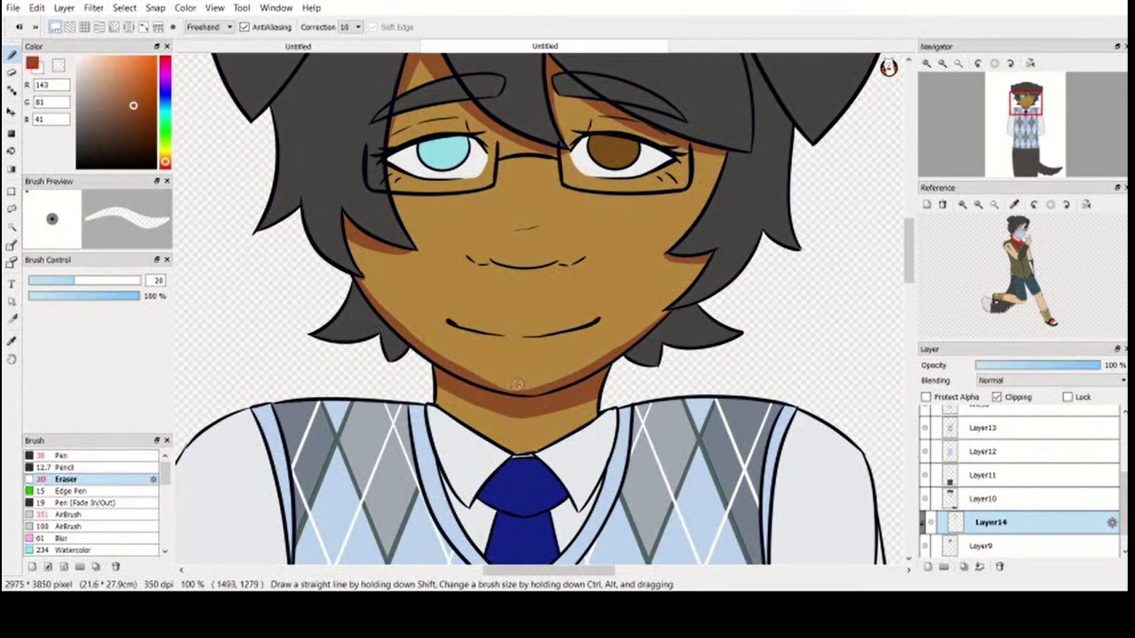
{"action": "key", "text": "Left"}
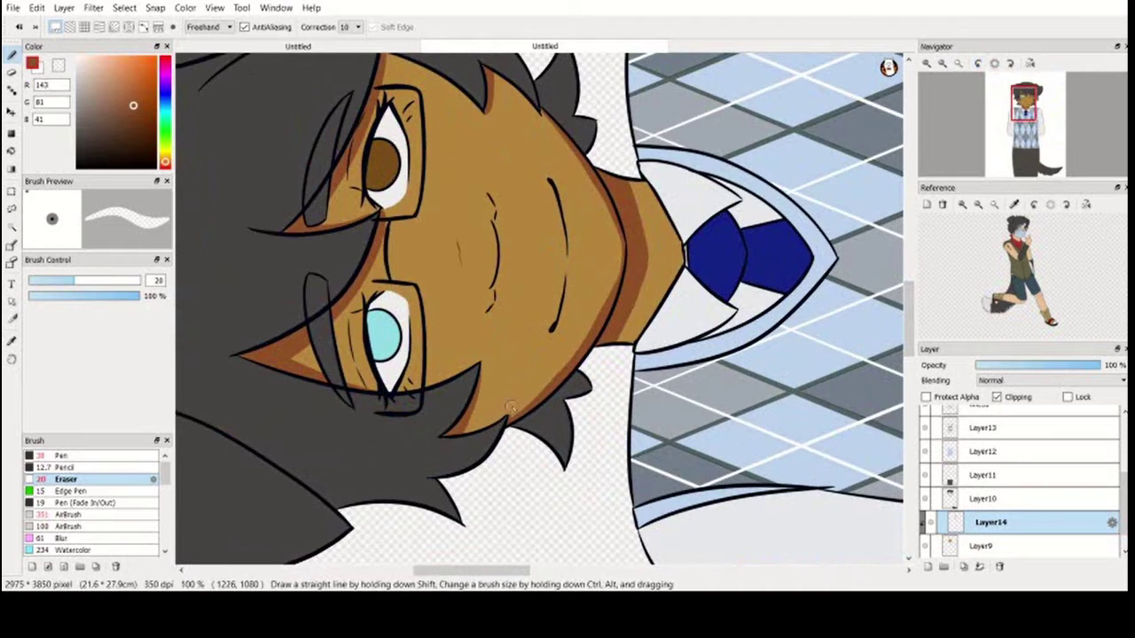
{"action": "key", "text": "Right"}
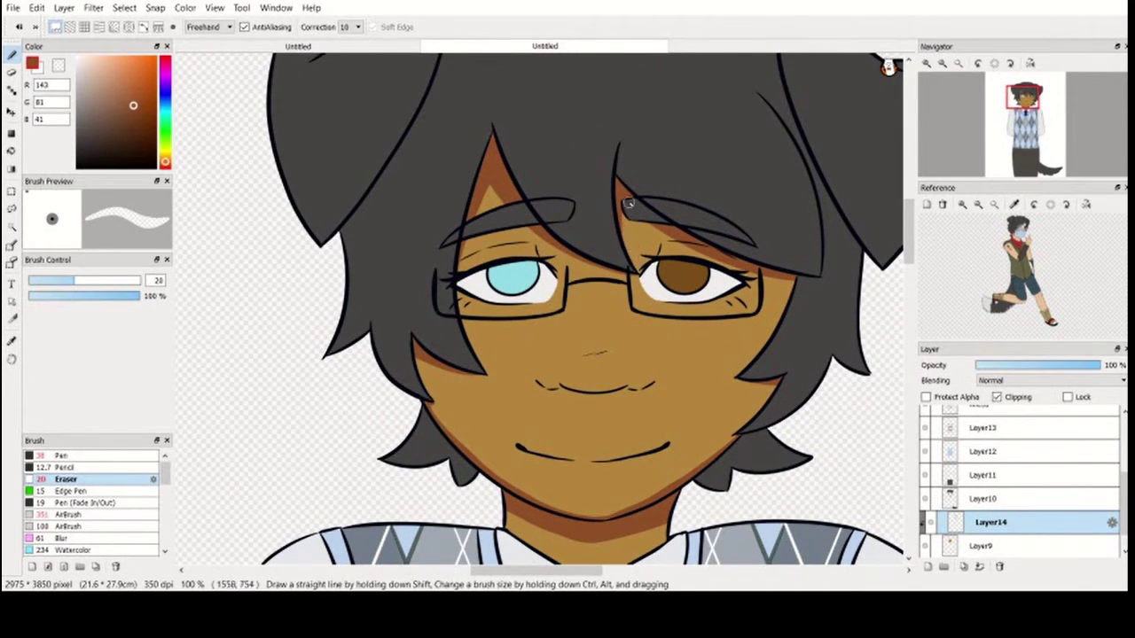
Shade beneath the nose, around the nostrils and along both sides of the nose bridge on Layer14 with the size 38 Pen
{"action": "key", "text": "b"}
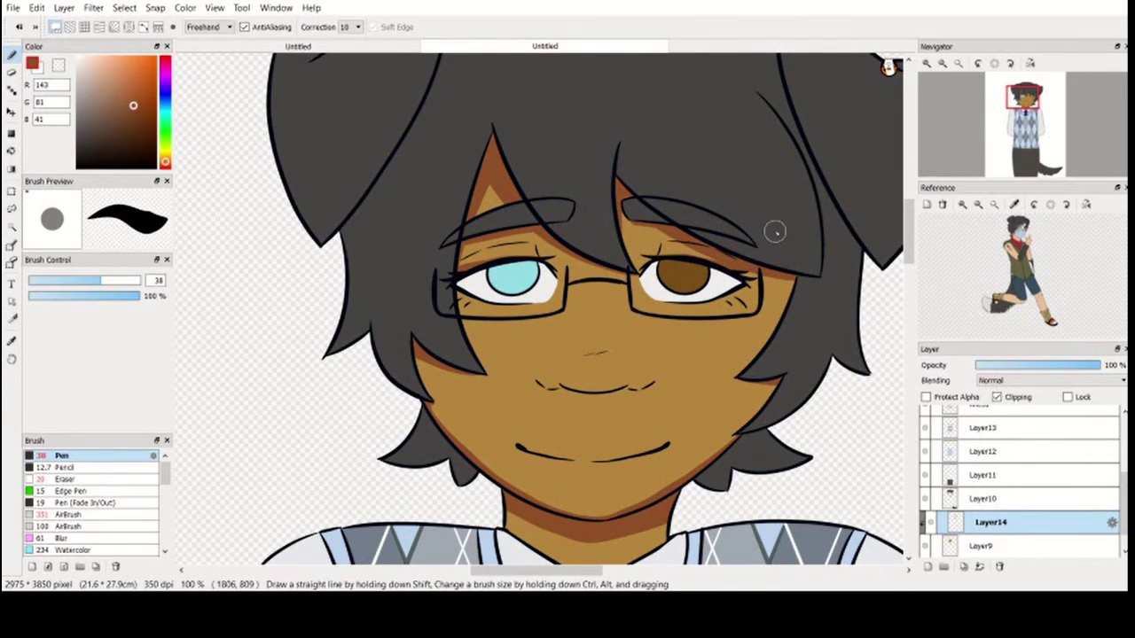
{"action": "scroll", "coordinate": [774, 232], "scroll_direction": "down", "scroll_amount": 5}
{"action": "scroll", "coordinate": [492, 210], "scroll_direction": "up", "scroll_amount": 2}
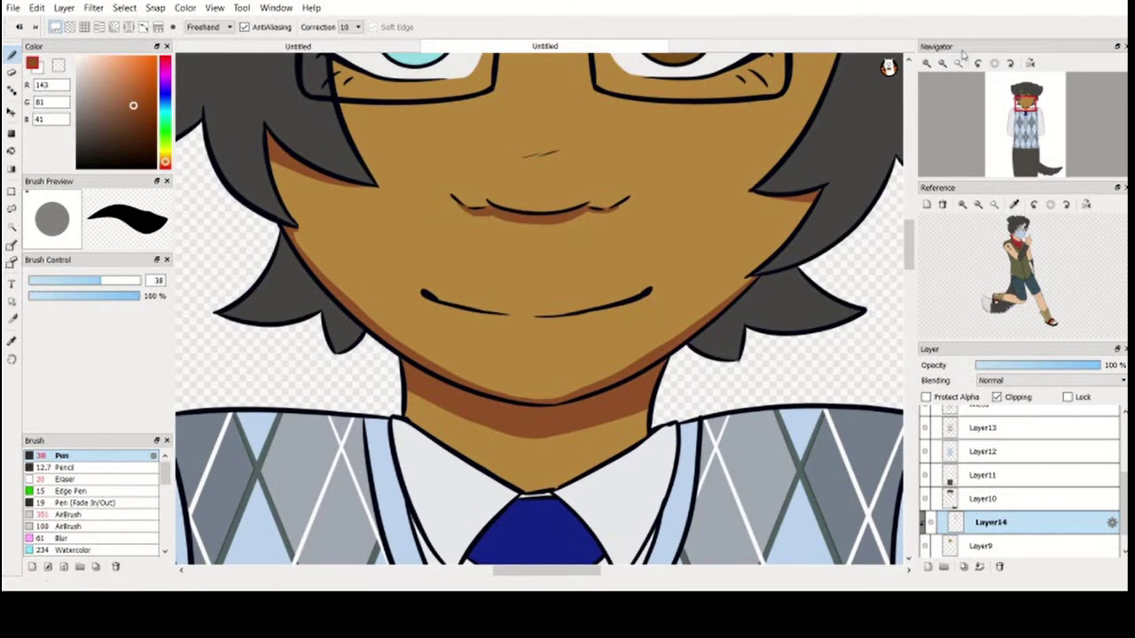
{"action": "scroll", "coordinate": [453, 201], "scroll_direction": "down", "scroll_amount": 3}
{"action": "scroll", "coordinate": [634, 171], "scroll_direction": "up", "scroll_amount": 3}
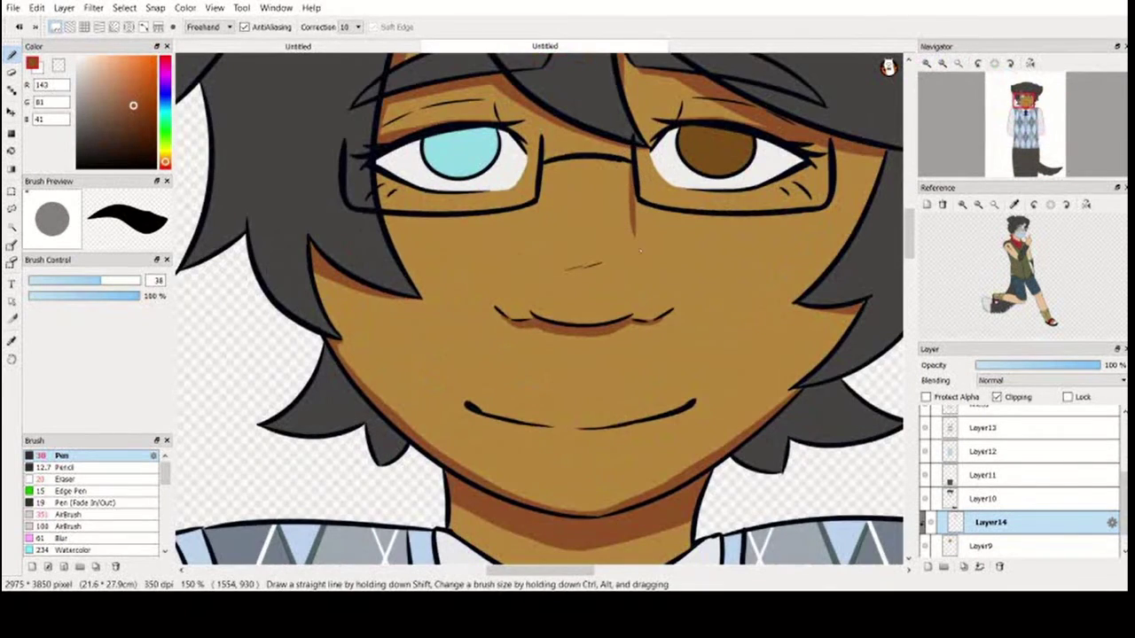
{"action": "scroll", "coordinate": [672, 302], "scroll_direction": "down", "scroll_amount": 7}
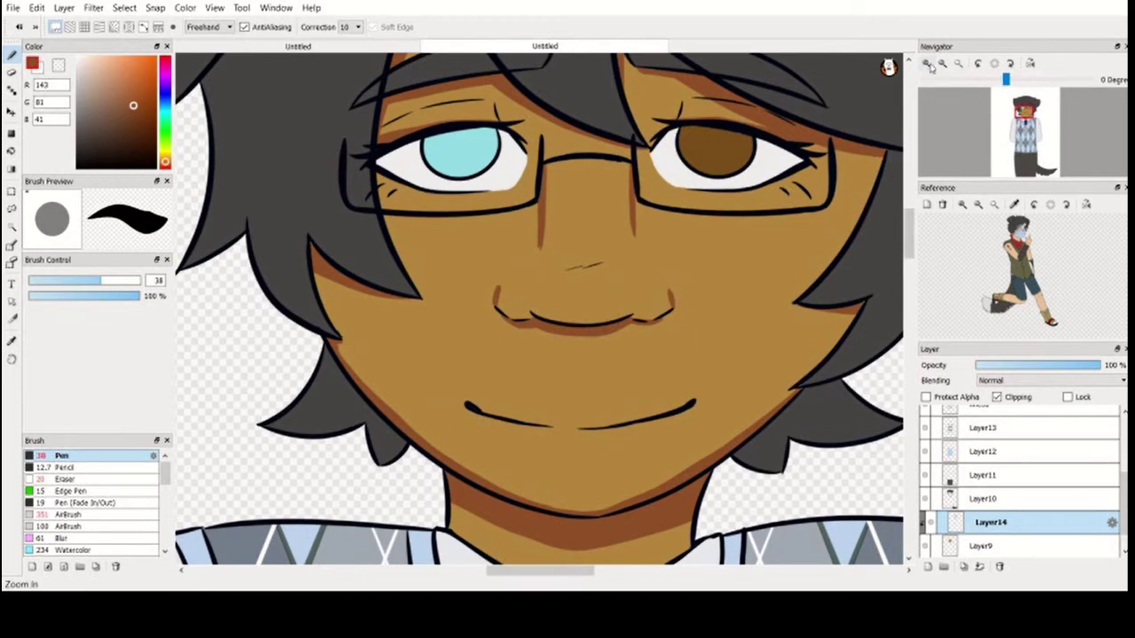
Add a clipping layer above Layer10, show the palette, and return to Layer10 with the palette's light grey (221, 221, 221)
{"action": "key", "text": "ctrl+shift+n"}
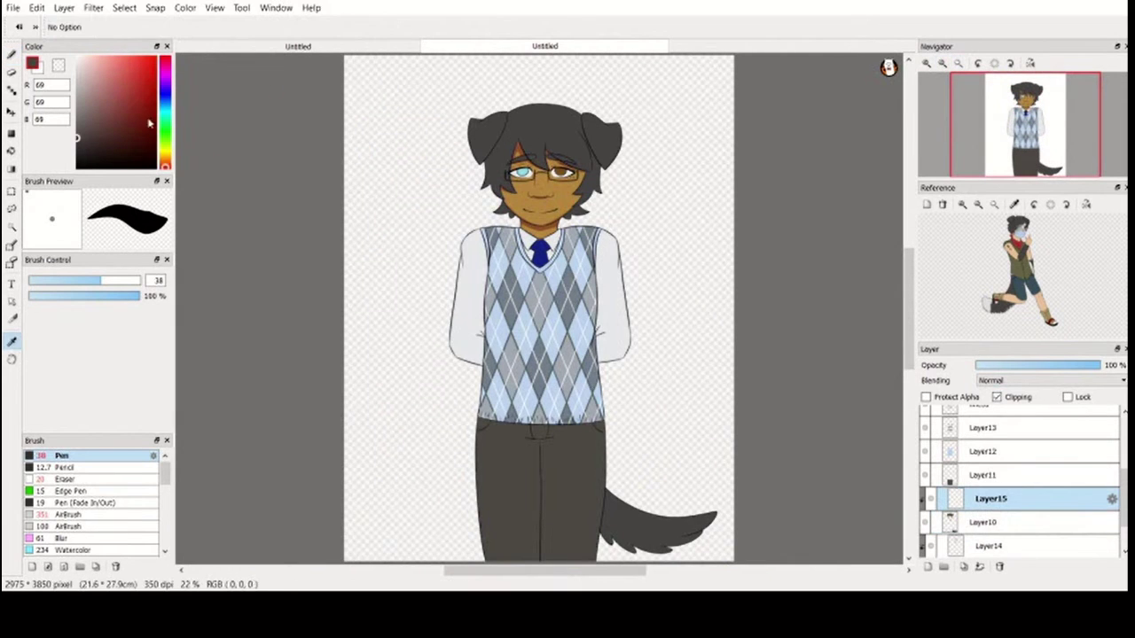
{"action": "scroll", "coordinate": [1020, 479], "scroll_direction": "up", "scroll_amount": 3}
{"action": "left_click", "coordinate": [925, 421]}
{"action": "scroll", "coordinate": [1019, 471], "scroll_direction": "down", "scroll_amount": 2}
{"action": "left_click", "coordinate": [984, 538]}
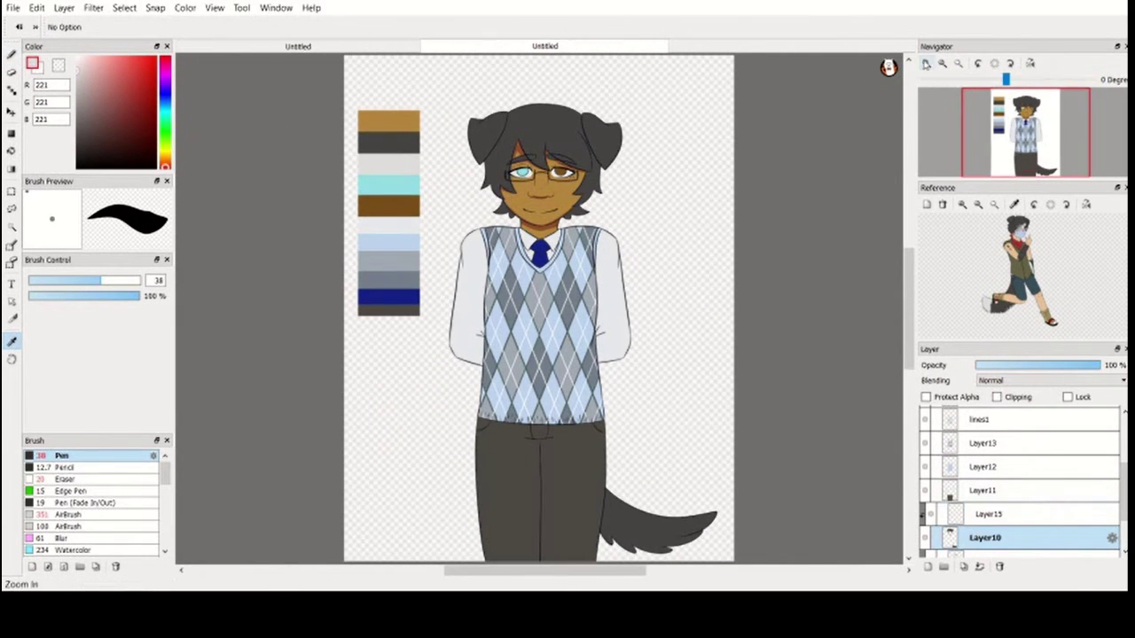
Turn on Protect Alpha for Layer10 and paint the front fringe light grey (221, 221, 221) with the Pen at size 82
{"action": "scroll", "coordinate": [543, 173], "scroll_direction": "up", "scroll_amount": 5}
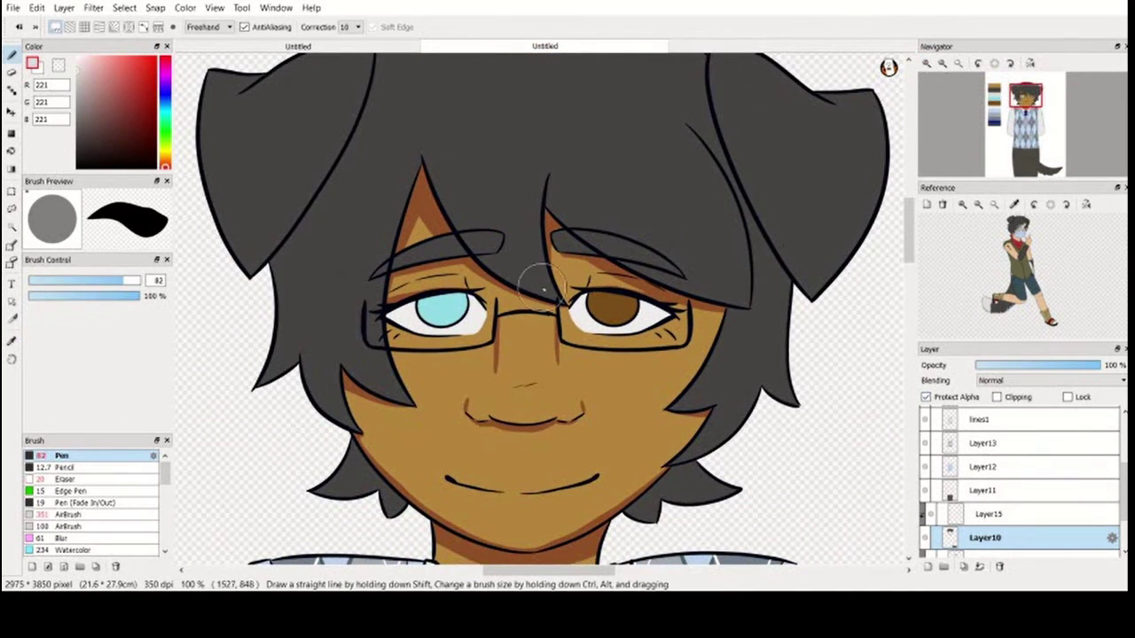
{"action": "mouse_move", "coordinate": [544, 288]}
{"action": "left_mouse_down"}
{"action": "mouse_move", "coordinate": [481, 237]}
{"action": "mouse_move", "coordinate": [434, 158]}
{"action": "left_mouse_up"}
{"action": "left_click_drag", "start_coordinate": [532, 288], "coordinate": [557, 131]}
{"action": "left_click_drag", "start_coordinate": [419, 117], "coordinate": [523, 257]}
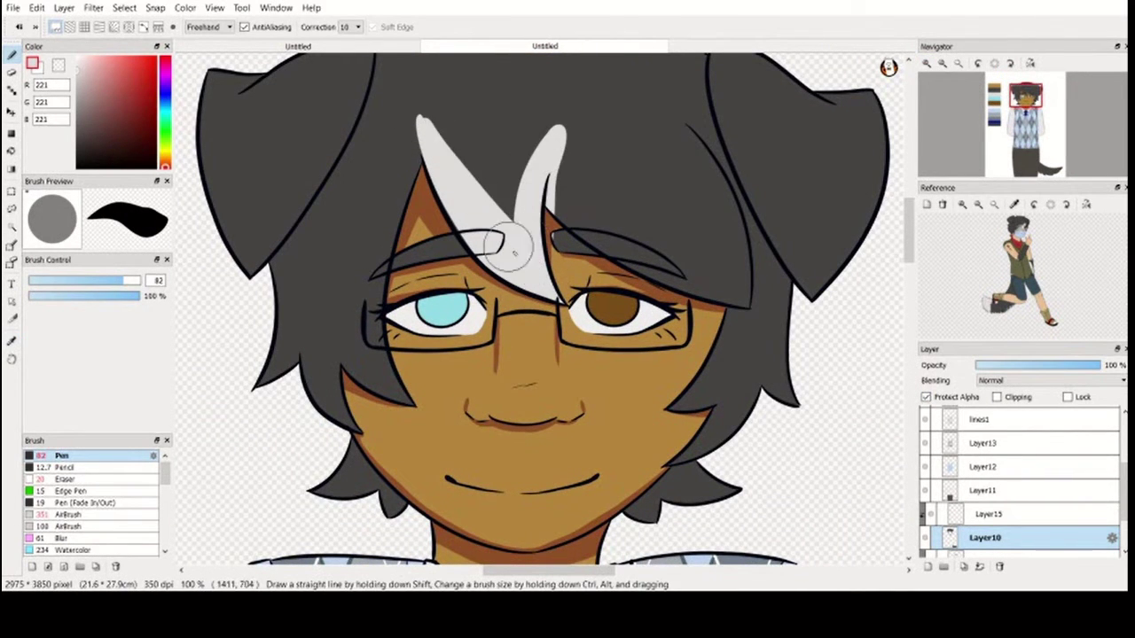
{"action": "scroll", "coordinate": [443, 189], "scroll_direction": "up", "scroll_amount": 2}
{"action": "mouse_move", "coordinate": [435, 172]}
{"action": "left_mouse_down"}
{"action": "mouse_move", "coordinate": [492, 114]}
{"action": "mouse_move", "coordinate": [574, 204]}
{"action": "mouse_move", "coordinate": [736, 312]}
{"action": "mouse_move", "coordinate": [718, 253]}
{"action": "left_mouse_up"}
{"action": "mouse_move", "coordinate": [550, 264]}
{"action": "left_mouse_down"}
{"action": "mouse_move", "coordinate": [700, 345]}
{"action": "mouse_move", "coordinate": [571, 233]}
{"action": "mouse_move", "coordinate": [500, 127]}
{"action": "mouse_move", "coordinate": [507, 180]}
{"action": "left_mouse_up"}
Paint light grey strips (221, 221, 221) along the inner edges of the hair locks on both sides of the face
{"action": "scroll", "coordinate": [506, 182], "scroll_direction": "down", "scroll_amount": 3}
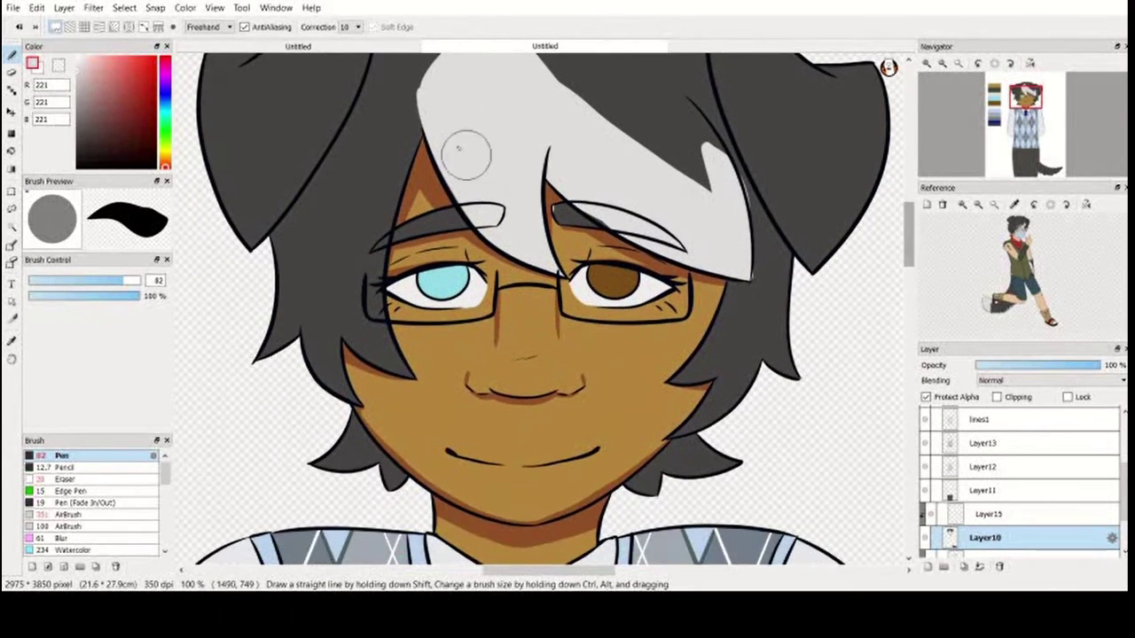
{"action": "mouse_move", "coordinate": [417, 142]}
{"action": "left_mouse_down"}
{"action": "mouse_move", "coordinate": [357, 329]}
{"action": "mouse_move", "coordinate": [395, 371]}
{"action": "left_mouse_up"}
{"action": "left_click_drag", "start_coordinate": [683, 365], "coordinate": [674, 380]}
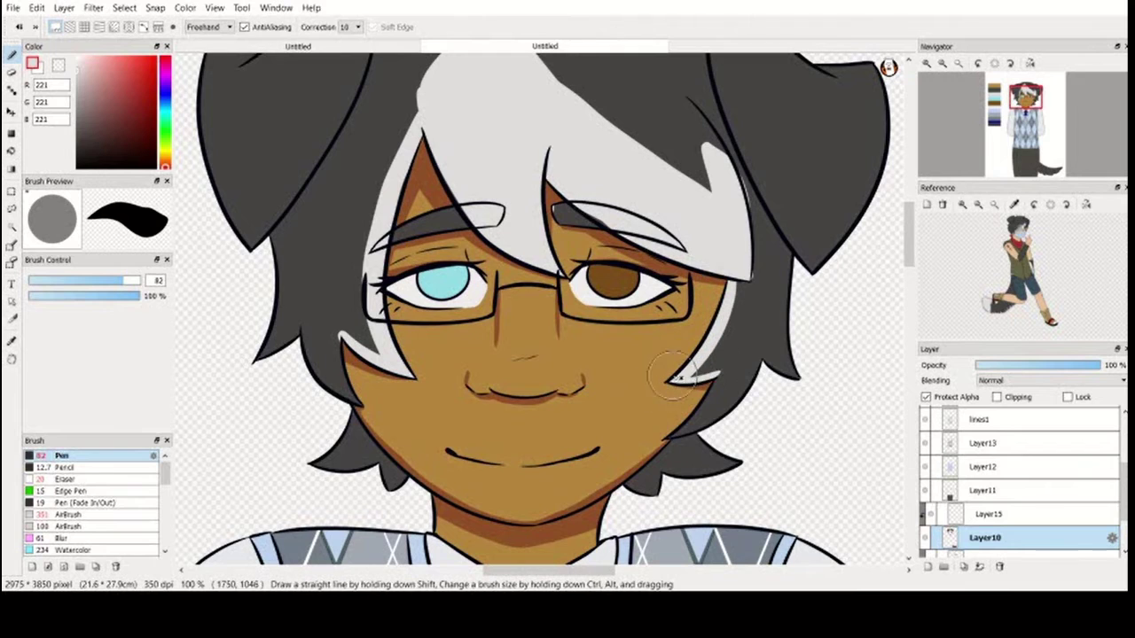
Trim the light fringe's upper outline and the light strip beside the right cheek with dark grey (69, 69, 69) at Pen size 82
{"action": "scroll", "coordinate": [377, 406], "scroll_direction": "up", "scroll_amount": 2}
{"action": "left_click", "coordinate": [810, 233], "text": "alt"}
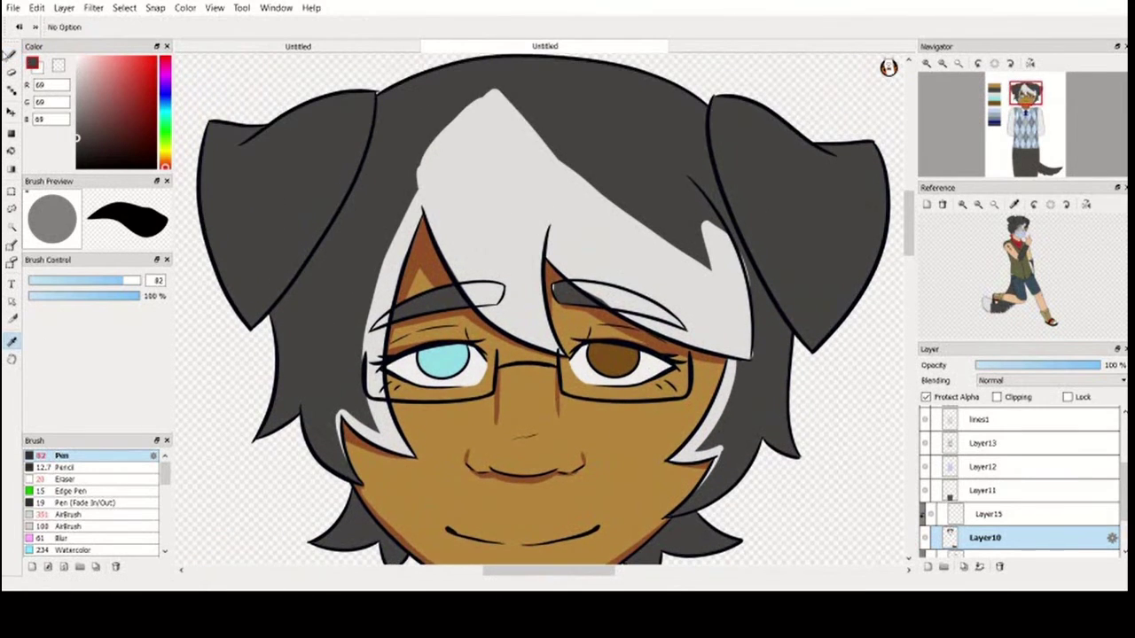
{"action": "left_click_drag", "start_coordinate": [721, 476], "coordinate": [683, 483]}
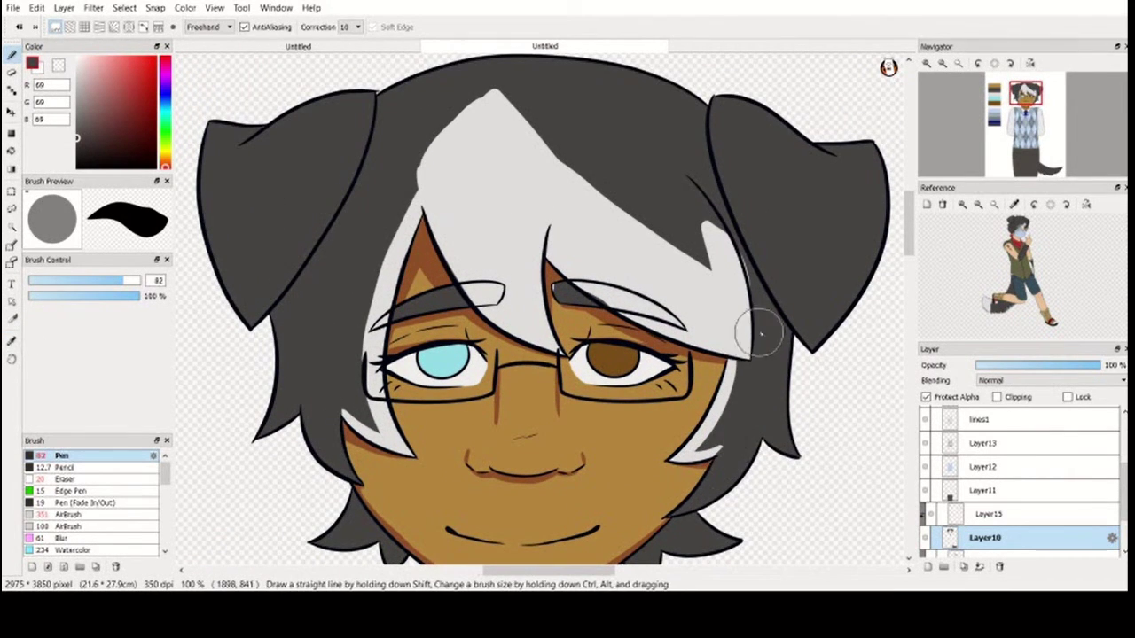
{"action": "left_click_drag", "start_coordinate": [492, 97], "coordinate": [435, 152]}
{"action": "left_click_drag", "start_coordinate": [499, 96], "coordinate": [530, 113]}
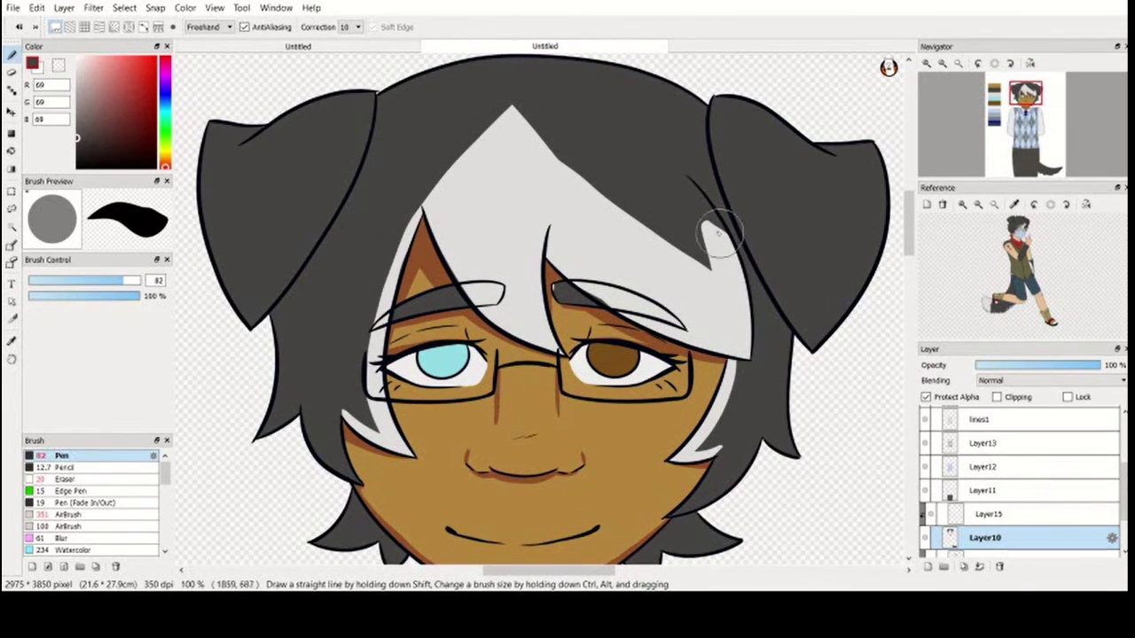
Refine the white fringe's pointed tip and side notch with the size 34 Pen, alternating light grey (221, 221, 221) and dark grey (69, 69, 69)
{"action": "left_click_drag", "start_coordinate": [580, 257], "coordinate": [509, 105]}
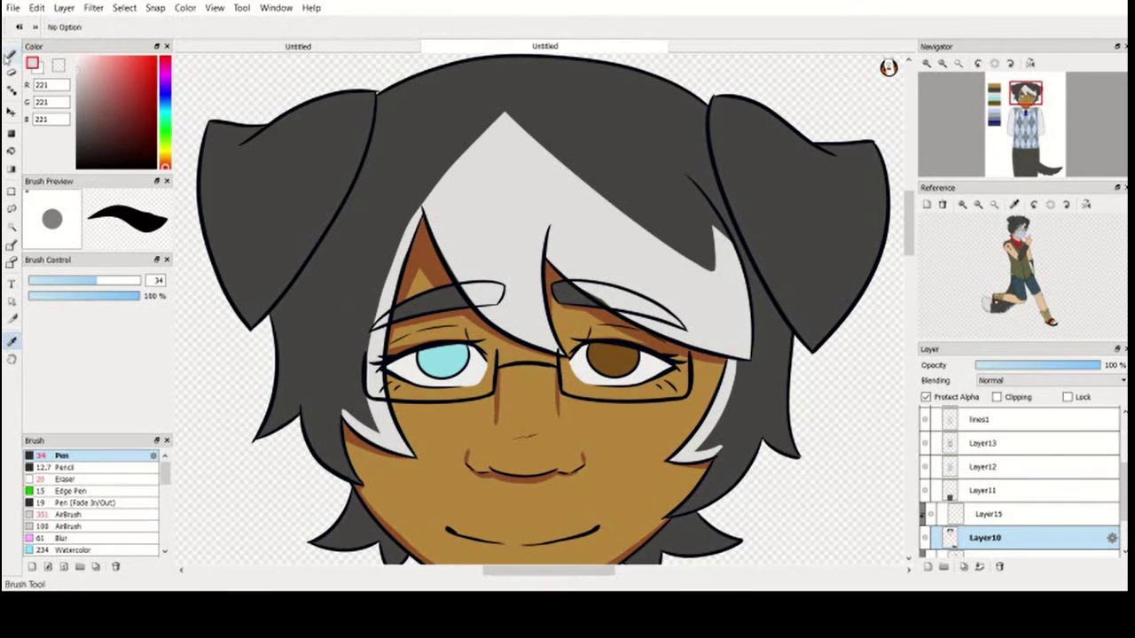
{"action": "left_click", "coordinate": [586, 286], "text": "alt"}
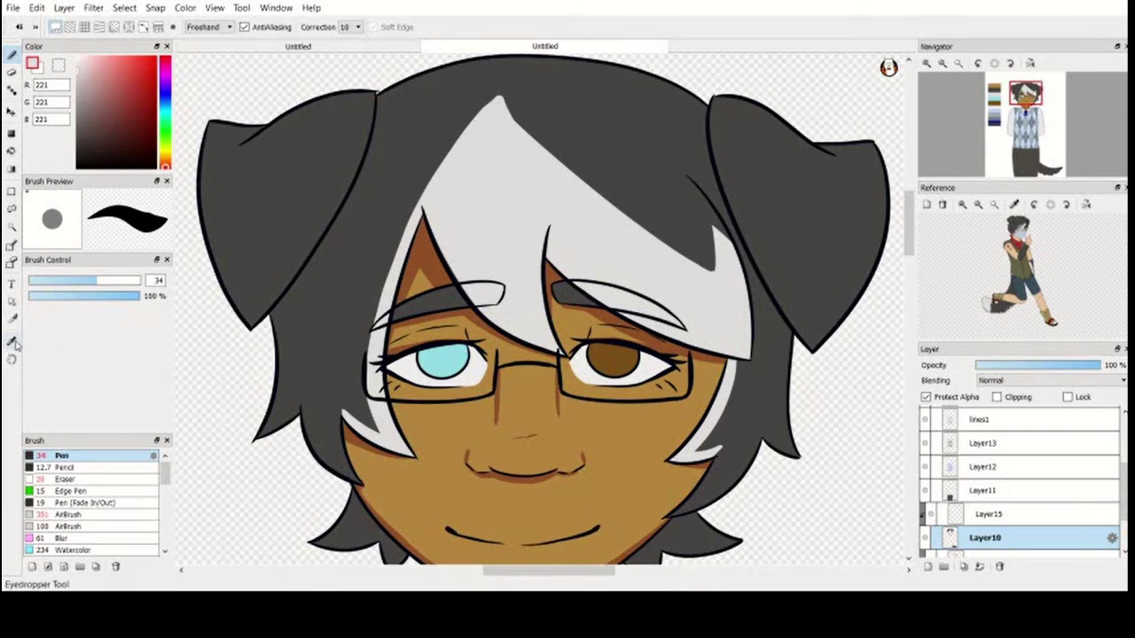
{"action": "left_click", "coordinate": [544, 125], "text": "alt"}
{"action": "scroll", "coordinate": [499, 105], "scroll_direction": "down", "scroll_amount": 3}
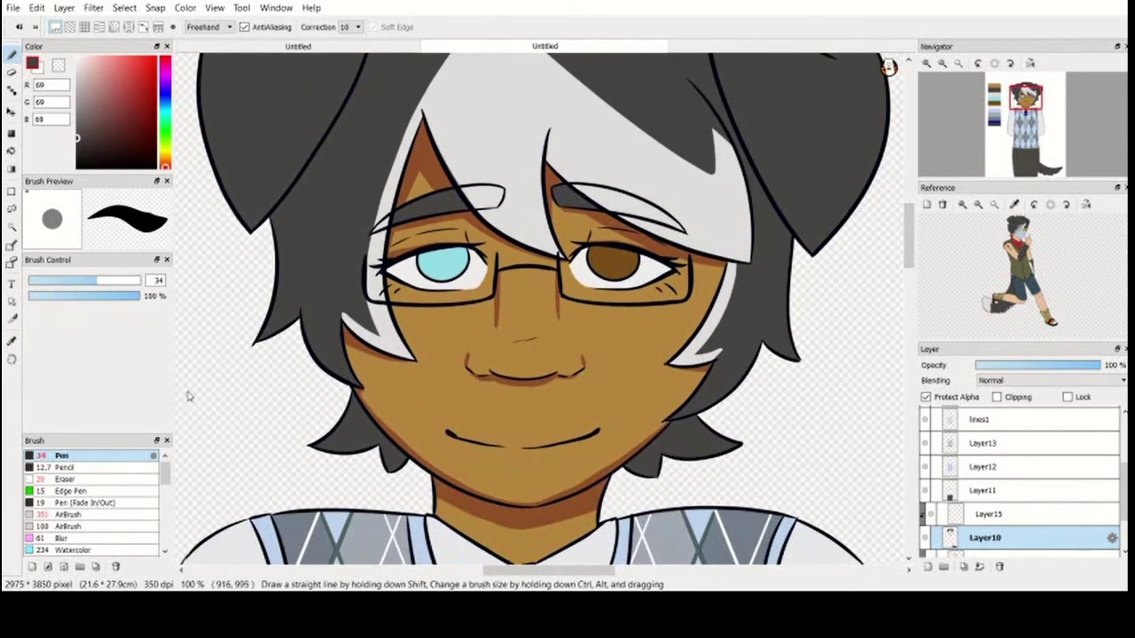
{"action": "scroll", "coordinate": [185, 392], "scroll_direction": "down", "scroll_amount": 3}
{"action": "scroll", "coordinate": [186, 393], "scroll_direction": "up", "scroll_amount": 3}
{"action": "scroll", "coordinate": [541, 310], "scroll_direction": "down", "scroll_amount": 1}
On clipping Layer15, shade the lower hair locks on both sides of the face dark grey (36, 36, 36) with the Pen at size 114
{"action": "left_click", "coordinate": [991, 515]}
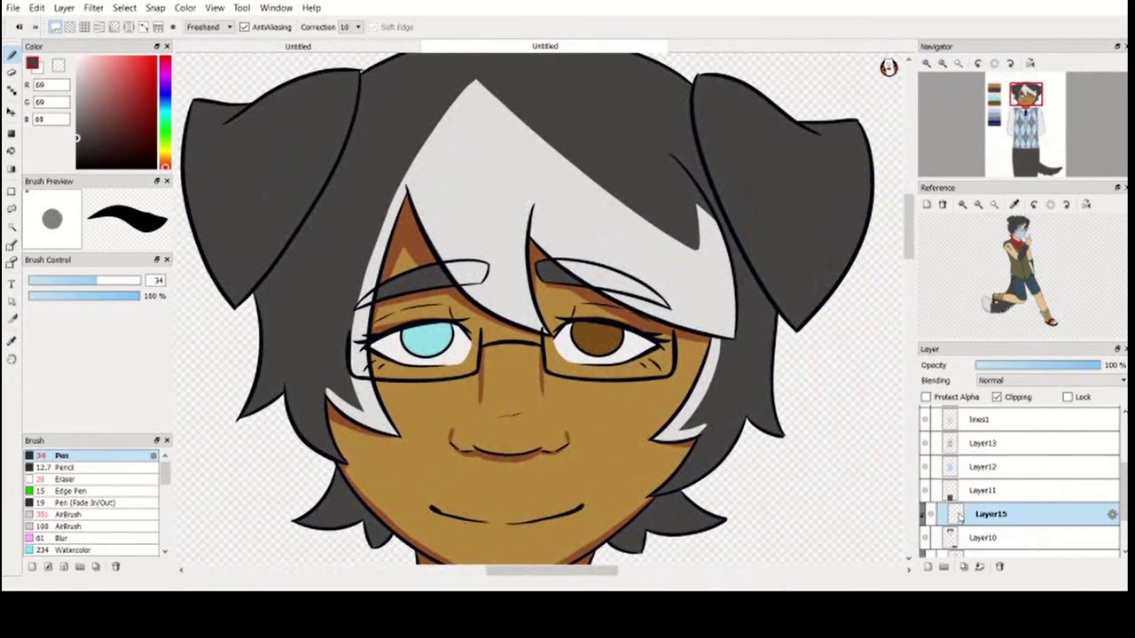
{"action": "key", "text": "b"}
{"action": "left_click", "coordinate": [76, 151]}
{"action": "left_click_drag", "start_coordinate": [266, 368], "coordinate": [304, 355]}
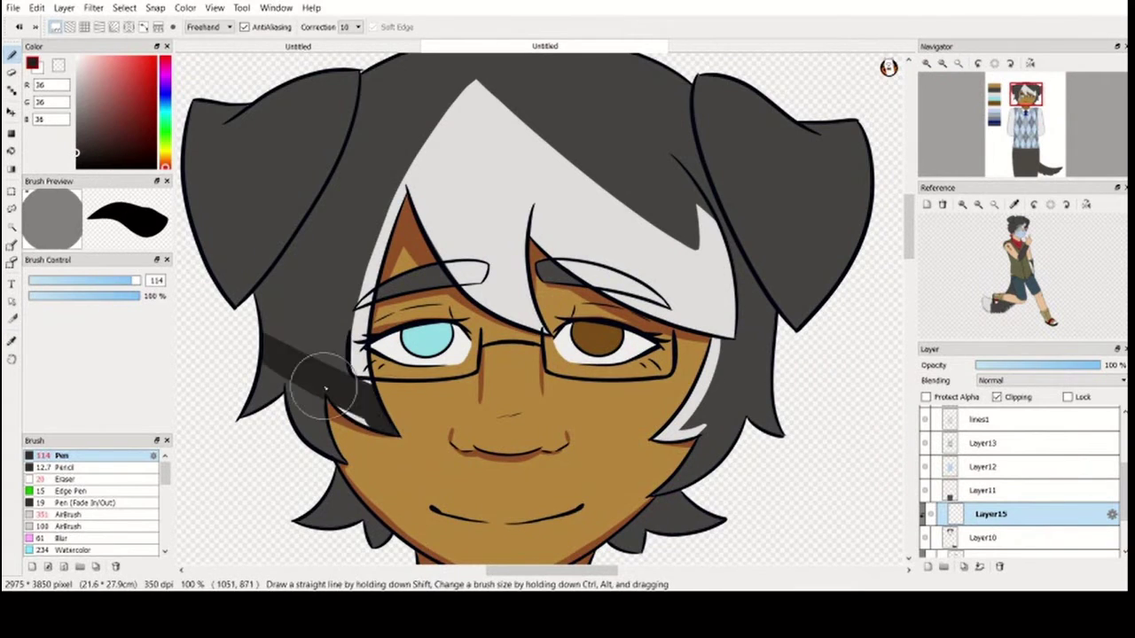
{"action": "scroll", "coordinate": [641, 341], "scroll_direction": "down", "scroll_amount": 2}
{"action": "scroll", "coordinate": [744, 414], "scroll_direction": "up", "scroll_amount": 3}
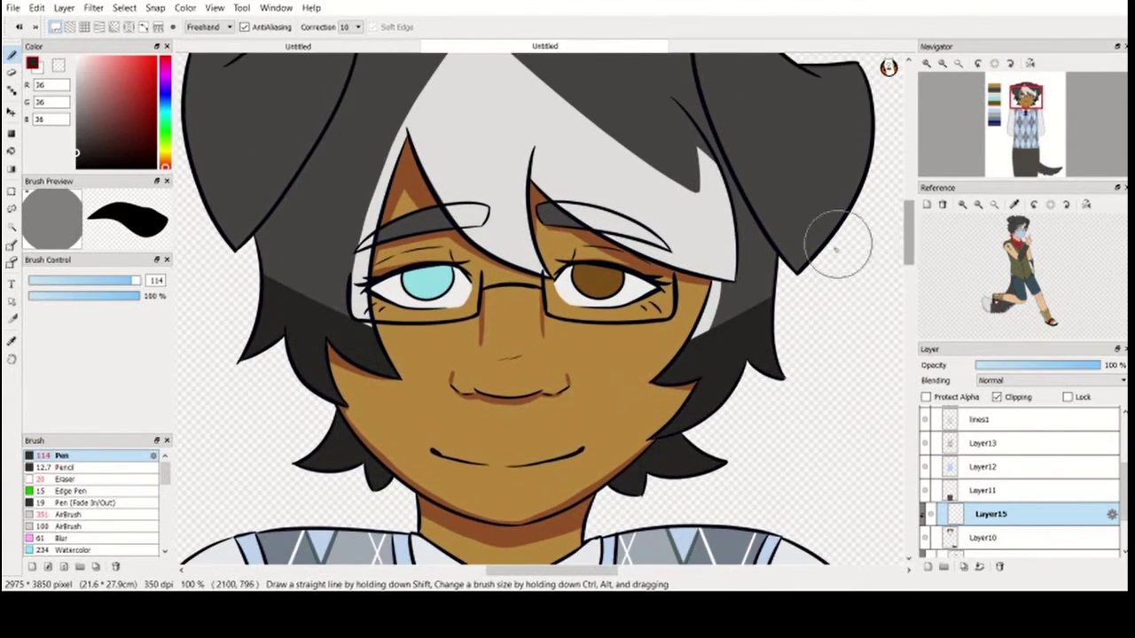
{"action": "mouse_move", "coordinate": [723, 351]}
{"action": "left_mouse_down"}
{"action": "mouse_move", "coordinate": [696, 89]}
{"action": "mouse_move", "coordinate": [825, 310]}
{"action": "left_mouse_up"}
Shade the inner sides of both ears and the lower edges of the fringe on Layer15 with dark grey (36, 36, 36)
{"action": "left_click_drag", "start_coordinate": [354, 84], "coordinate": [257, 293]}
{"action": "left_click_drag", "start_coordinate": [483, 301], "coordinate": [470, 297]}
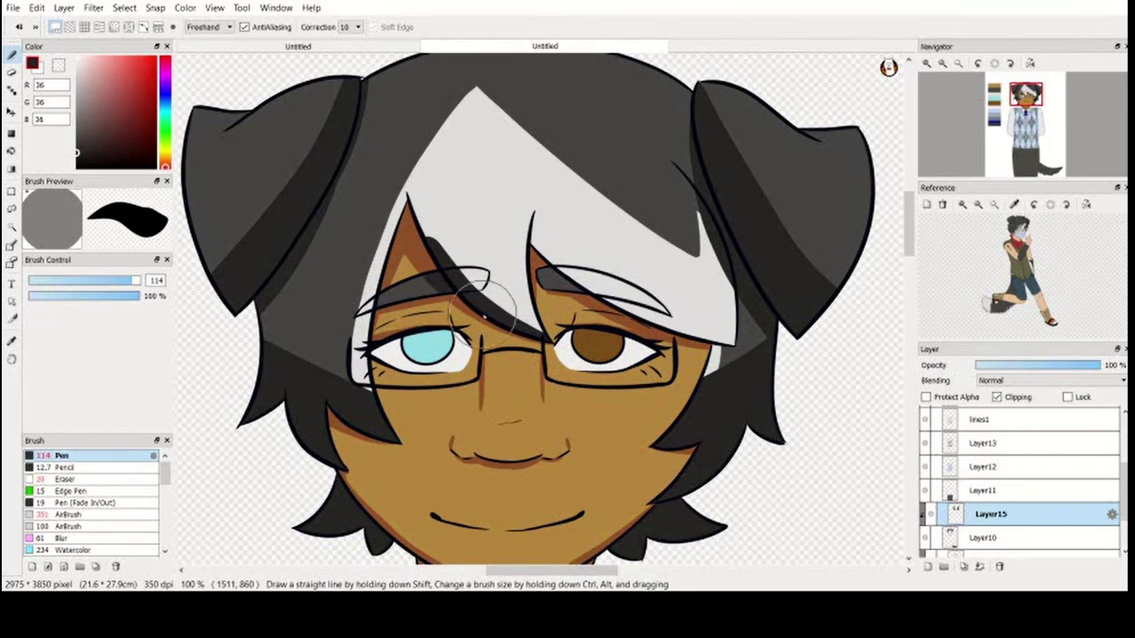
{"action": "left_click_drag", "start_coordinate": [538, 250], "coordinate": [620, 332]}
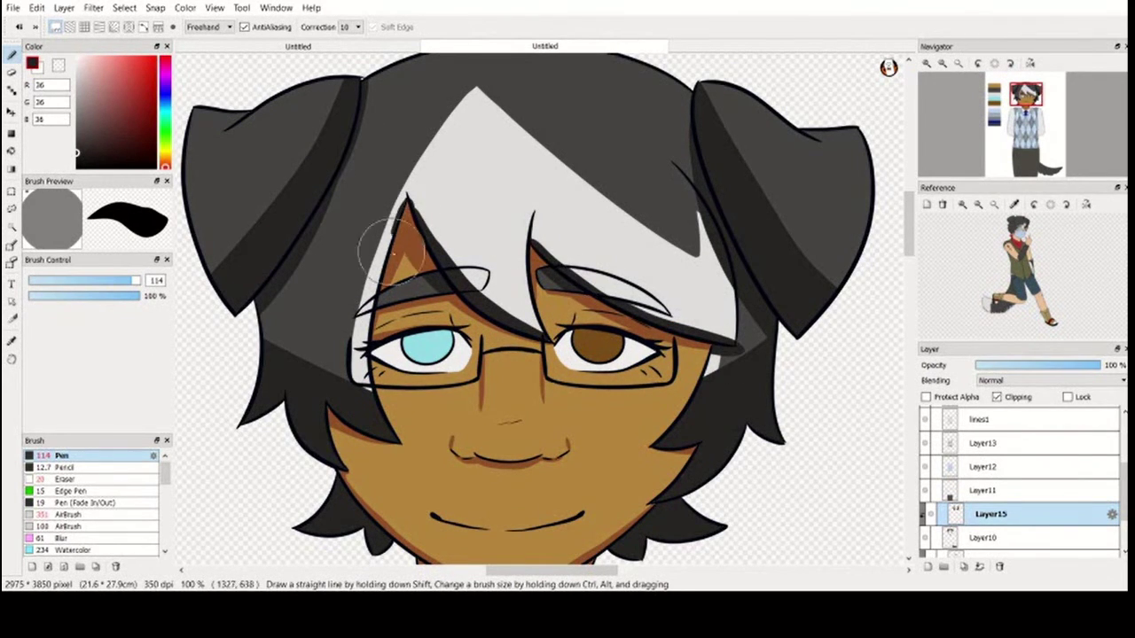
Try Soft Light on Layer15, then set it to Normal blending at 39% opacity and protect its alpha
{"action": "scroll", "coordinate": [1016, 380], "scroll_direction": "down", "scroll_amount": 3}
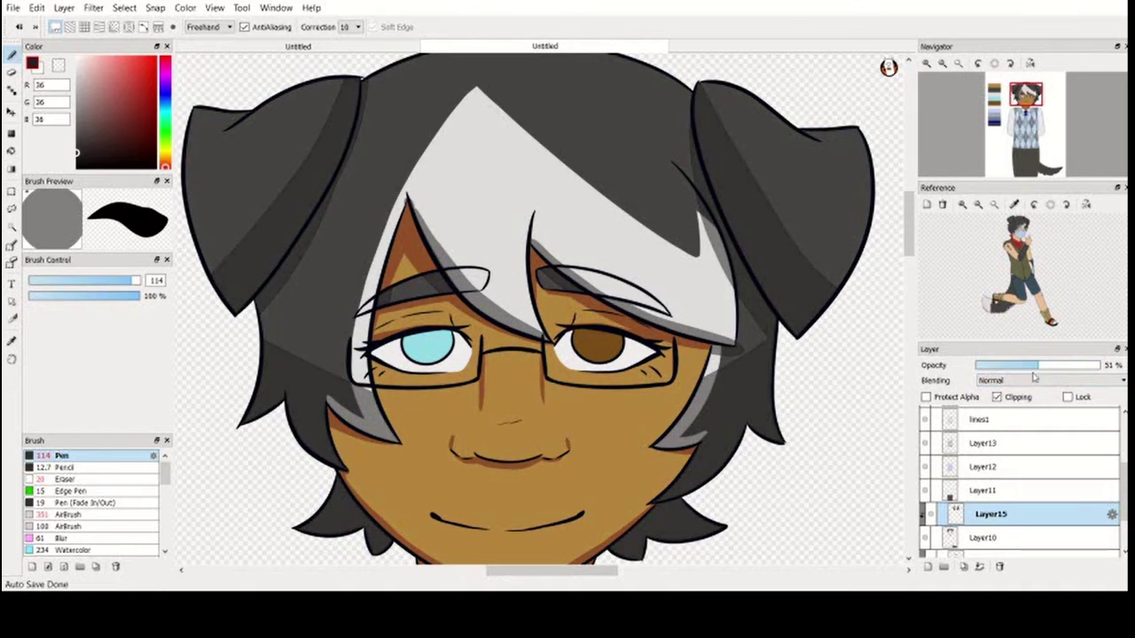
{"action": "scroll", "coordinate": [1016, 379], "scroll_direction": "down", "scroll_amount": 1}
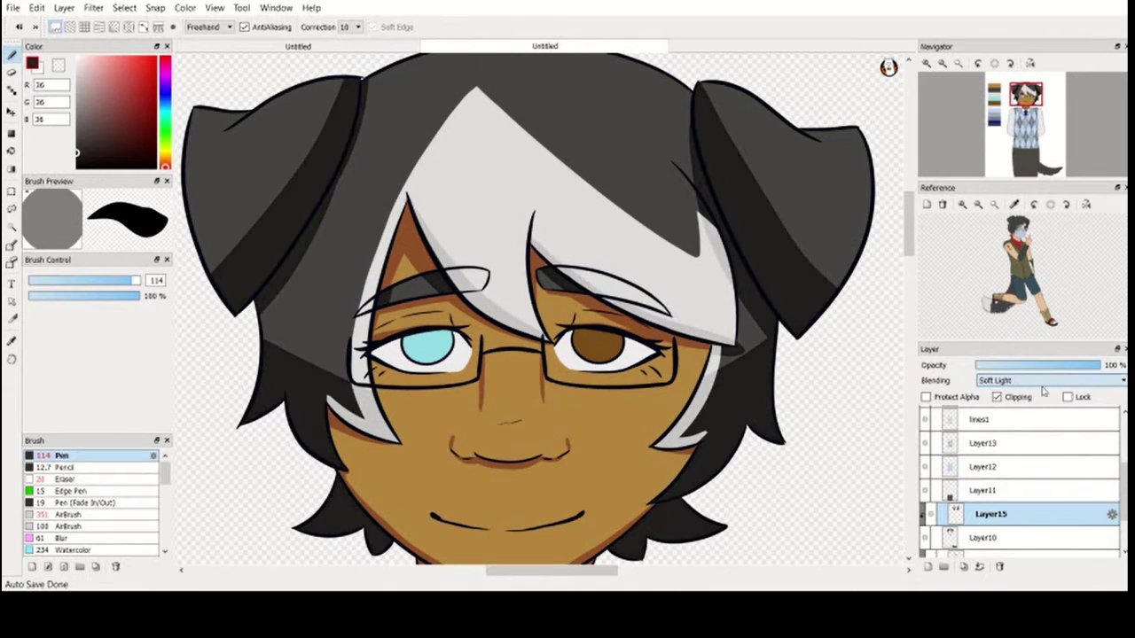
{"action": "scroll", "coordinate": [1015, 380], "scroll_direction": "down", "scroll_amount": 1}
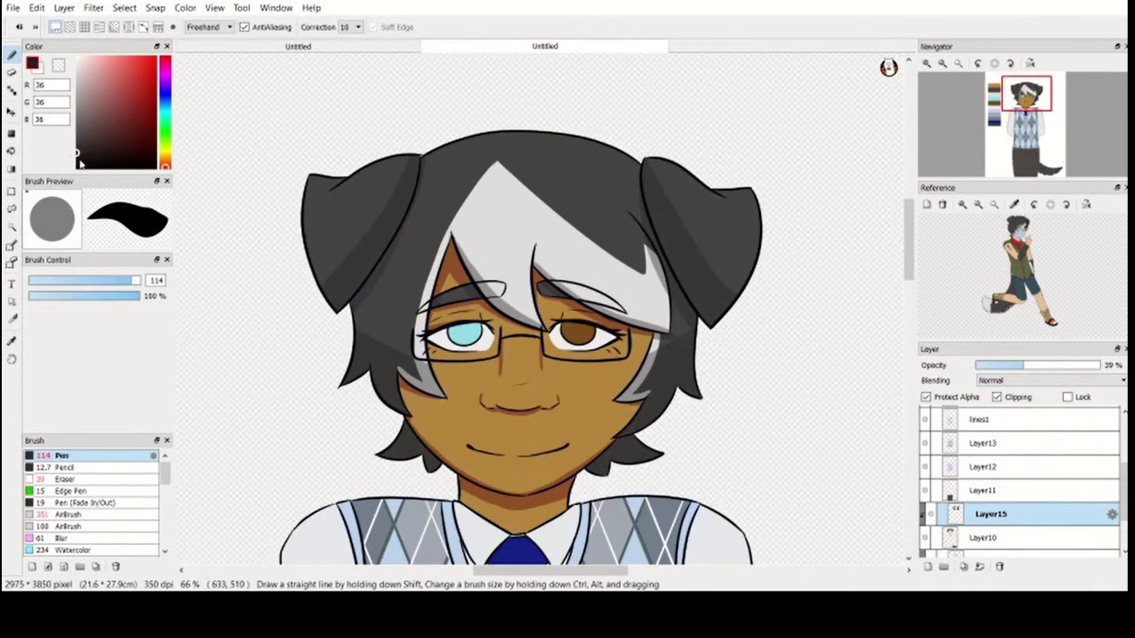
Recolour the hair and ear shadows on Layer15 with near-black (20, 20, 20) using the Bucket tool
{"action": "left_click", "coordinate": [78, 161]}
{"action": "key", "text": "g"}
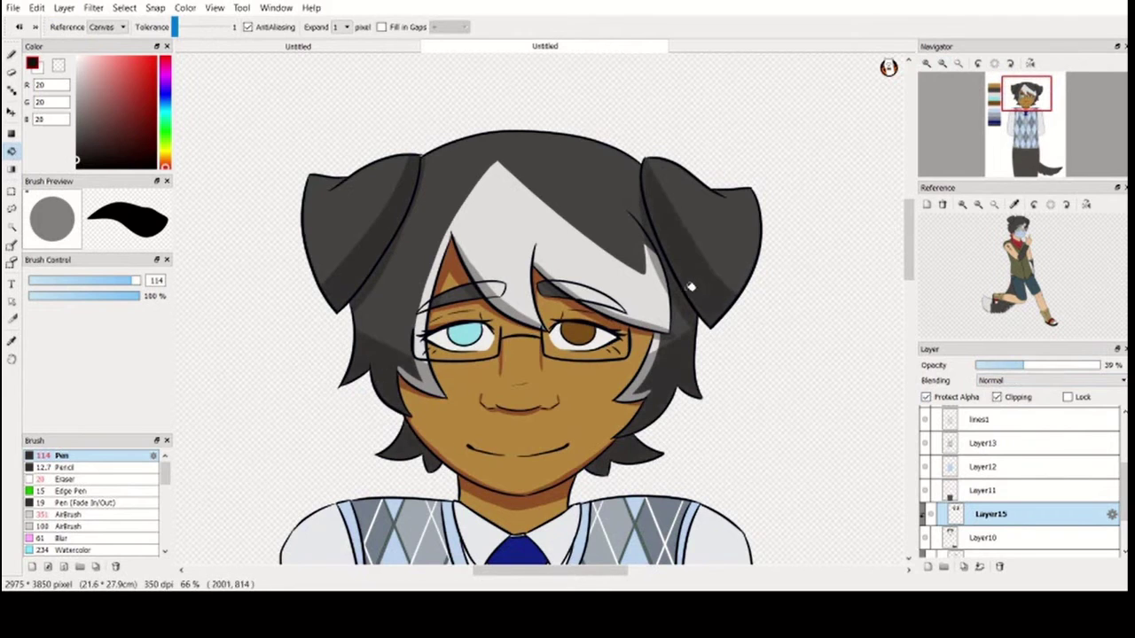
{"action": "key", "text": "b"}
Erase parts of the Layer15 shadow on the lower hair locks with the Eraser at size 36 to shape lighter tips
{"action": "scroll", "coordinate": [608, 139], "scroll_direction": "down", "scroll_amount": 3}
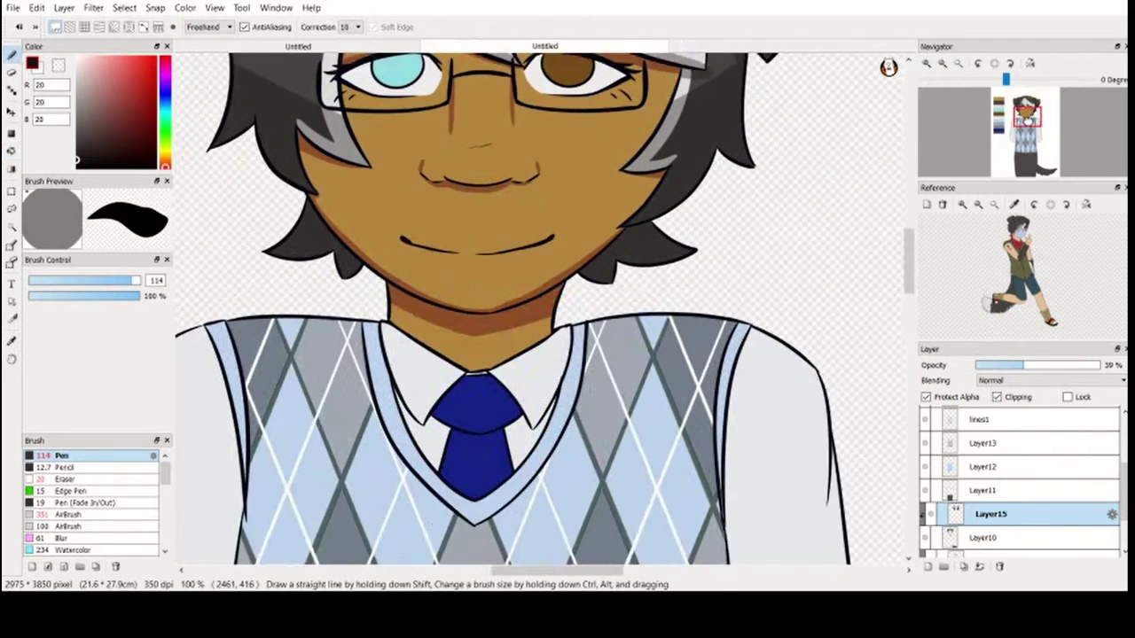
{"action": "left_click", "coordinate": [59, 480]}
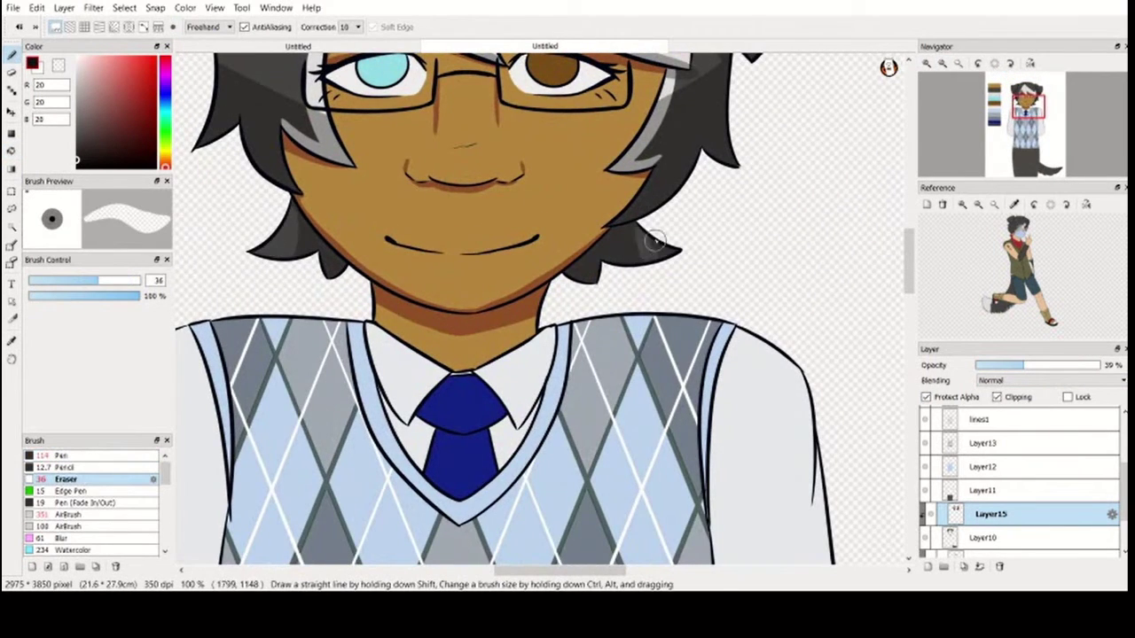
{"action": "scroll", "coordinate": [780, 279], "scroll_direction": "up", "scroll_amount": 3}
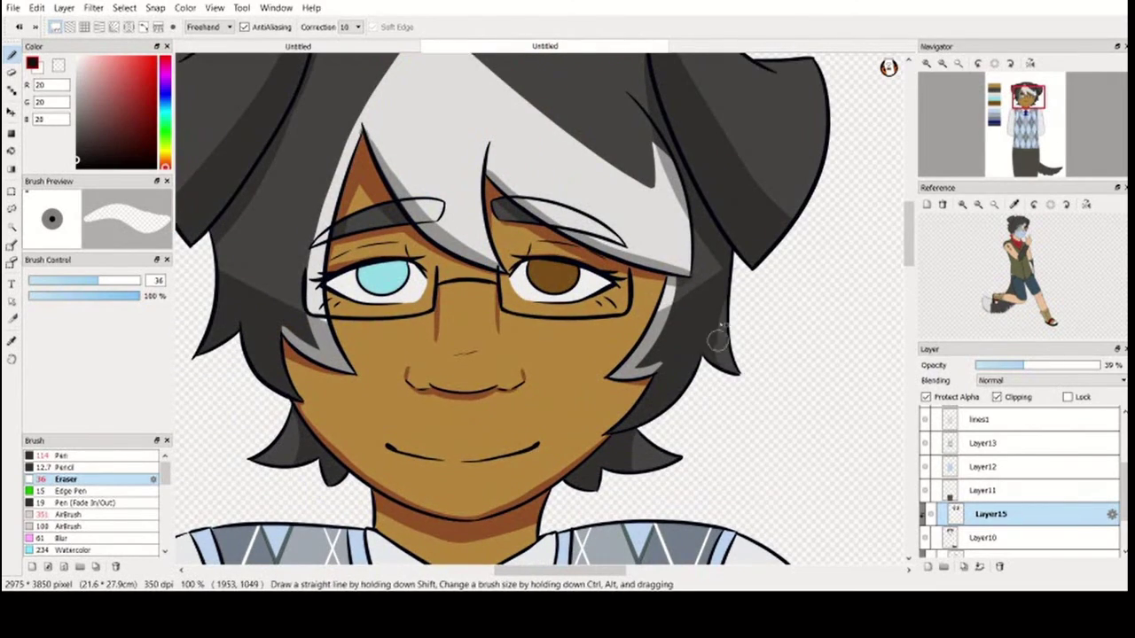
{"action": "scroll", "coordinate": [793, 269], "scroll_direction": "down", "scroll_amount": 2}
{"action": "scroll", "coordinate": [884, 240], "scroll_direction": "up", "scroll_amount": 1}
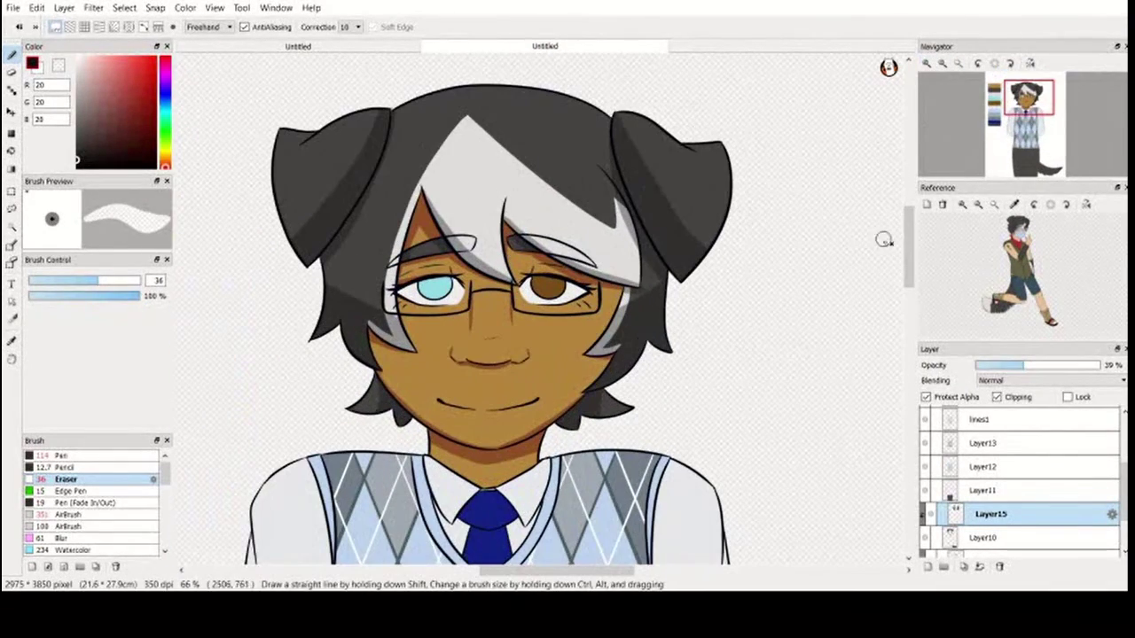
Shade the underside of the tail on Layer15 near-black (20, 20, 20) with the Pen at size 248
{"action": "left_click", "coordinate": [926, 492]}
{"action": "left_click", "coordinate": [926, 491]}
{"action": "key", "text": "n"}
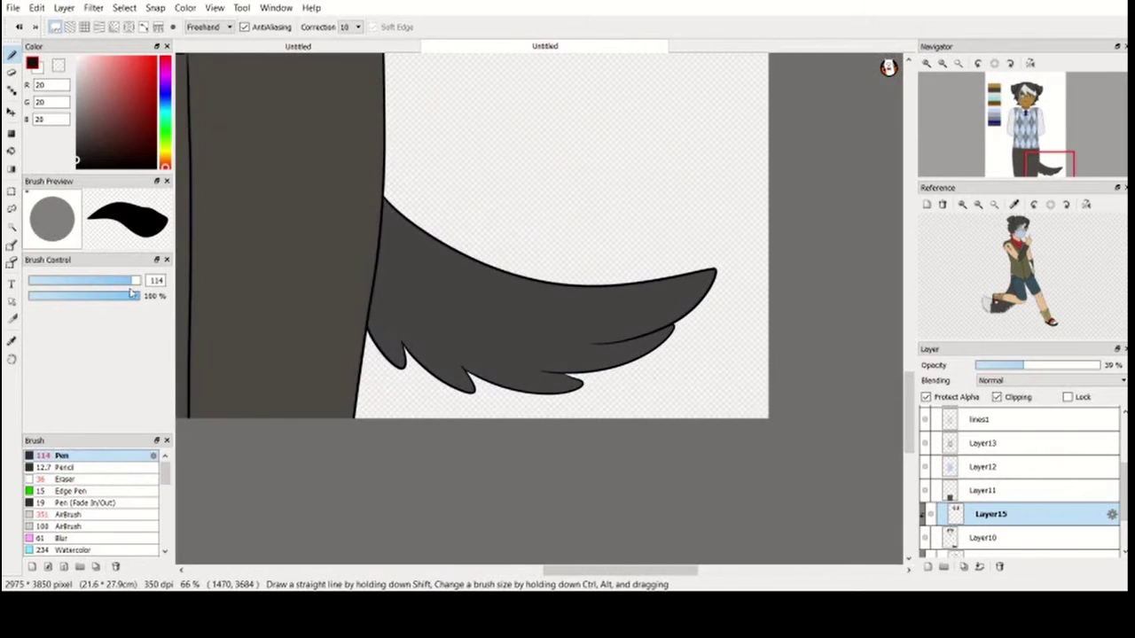
{"action": "left_click_drag", "start_coordinate": [133, 281], "coordinate": [144, 281]}
{"action": "mouse_move", "coordinate": [496, 363]}
{"action": "left_mouse_down"}
{"action": "mouse_move", "coordinate": [438, 372]}
{"action": "mouse_move", "coordinate": [361, 184]}
{"action": "mouse_move", "coordinate": [360, 242]}
{"action": "mouse_move", "coordinate": [550, 363]}
{"action": "left_mouse_up"}
Paint the tip of the tail light grey (221, 221, 221) on Layer10 with the Pen
{"action": "left_click", "coordinate": [985, 538]}
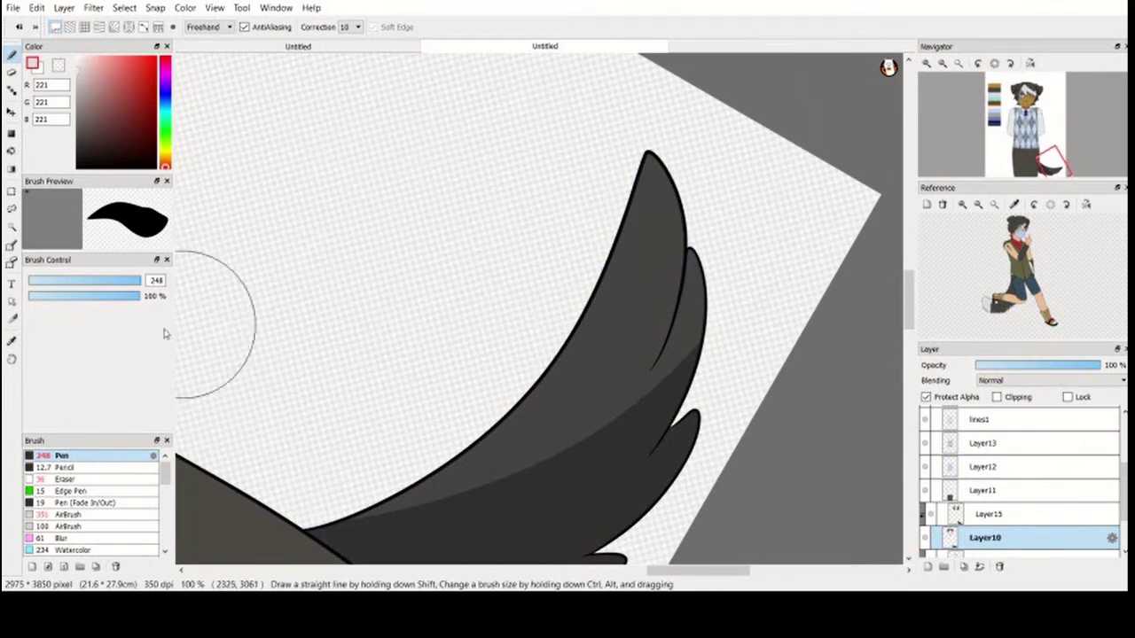
{"action": "mouse_move", "coordinate": [682, 232]}
{"action": "left_mouse_down"}
{"action": "mouse_move", "coordinate": [626, 383]}
{"action": "mouse_move", "coordinate": [696, 417]}
{"action": "left_mouse_up"}
{"action": "mouse_move", "coordinate": [712, 338]}
{"action": "left_mouse_down"}
{"action": "mouse_move", "coordinate": [692, 266]}
{"action": "mouse_move", "coordinate": [700, 354]}
{"action": "left_mouse_up"}
{"action": "mouse_move", "coordinate": [581, 399]}
{"action": "left_mouse_down"}
{"action": "mouse_move", "coordinate": [620, 236]}
{"action": "mouse_move", "coordinate": [618, 305]}
{"action": "left_mouse_up"}
{"action": "key", "text": "ctrl+r"}
{"action": "key", "text": "ctrl+0"}
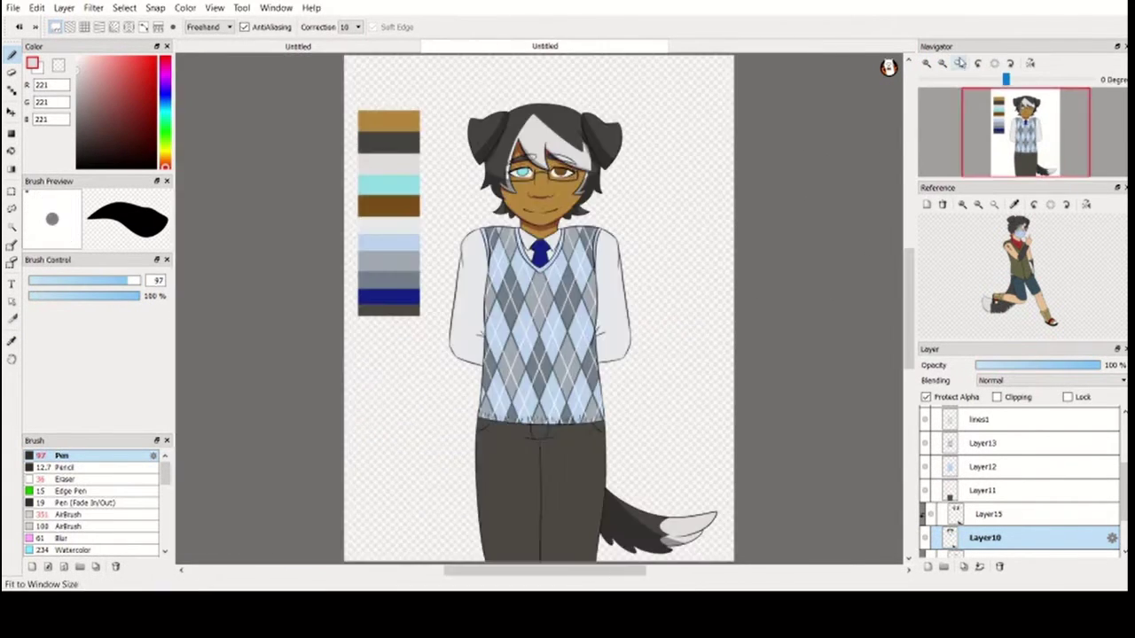
Add a new clipping layer above Layer11 for the clothing shadows
{"action": "left_click", "coordinate": [929, 495]}
{"action": "left_click", "coordinate": [928, 567]}
{"action": "left_click", "coordinate": [997, 397]}
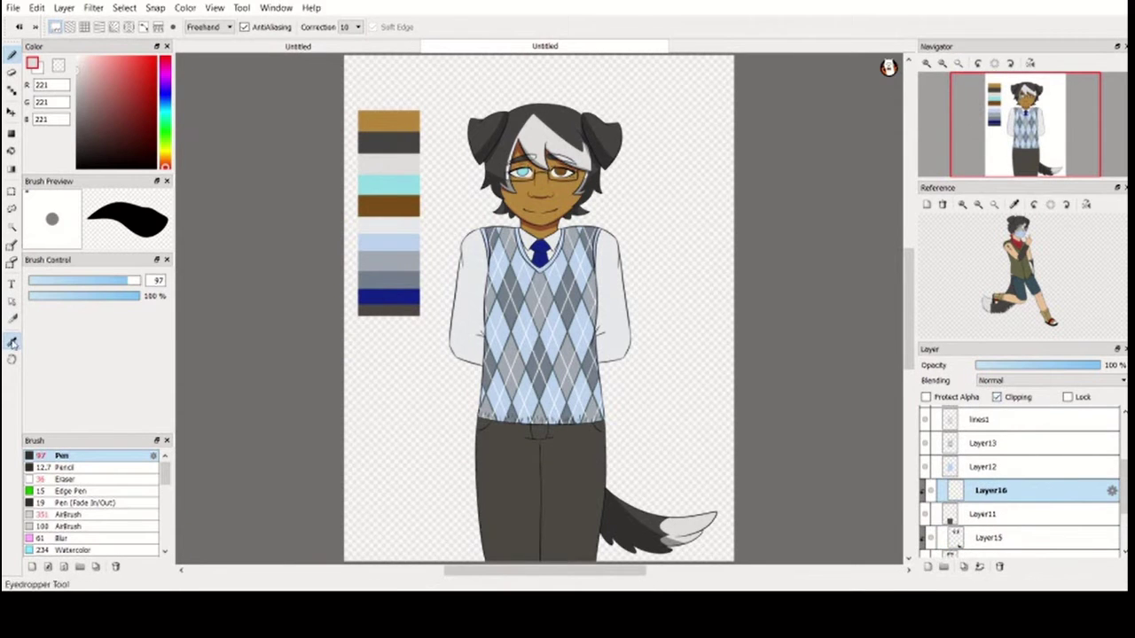
Shade the inner and lower parts of both shirt sleeves blue-grey (187, 196, 208) with the Pen at size 248
{"action": "left_click", "coordinate": [363, 236], "text": "alt"}
{"action": "left_click_drag", "start_coordinate": [133, 281], "coordinate": [165, 282]}
{"action": "key", "text": "ctrl+plus"}
{"action": "left_click_drag", "start_coordinate": [470, 417], "coordinate": [426, 222]}
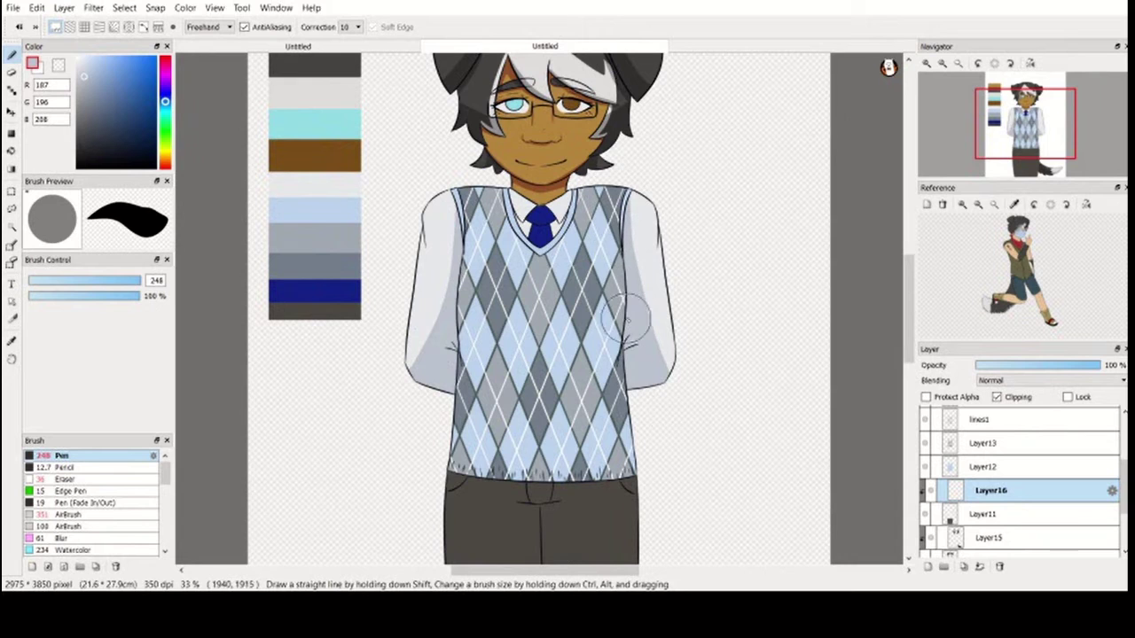
Shade the shirt collar with the Pen at size 68 and set Layer16's opacity to 56%
{"action": "scroll", "coordinate": [714, 181], "scroll_direction": "up", "scroll_amount": 3}
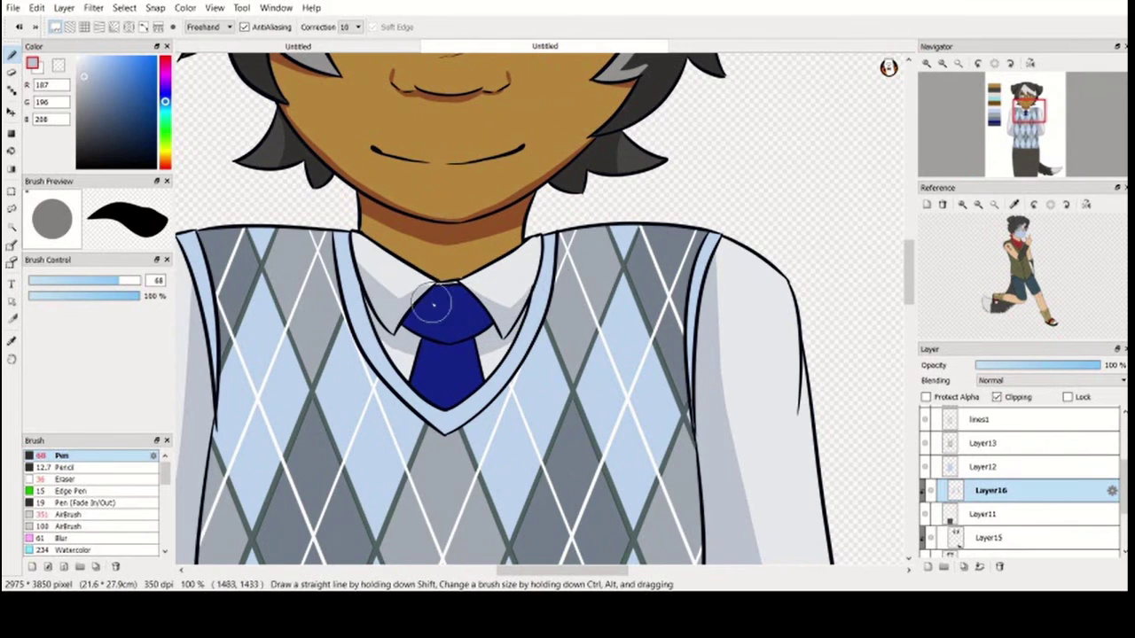
{"action": "scroll", "coordinate": [434, 304], "scroll_direction": "down", "scroll_amount": 5}
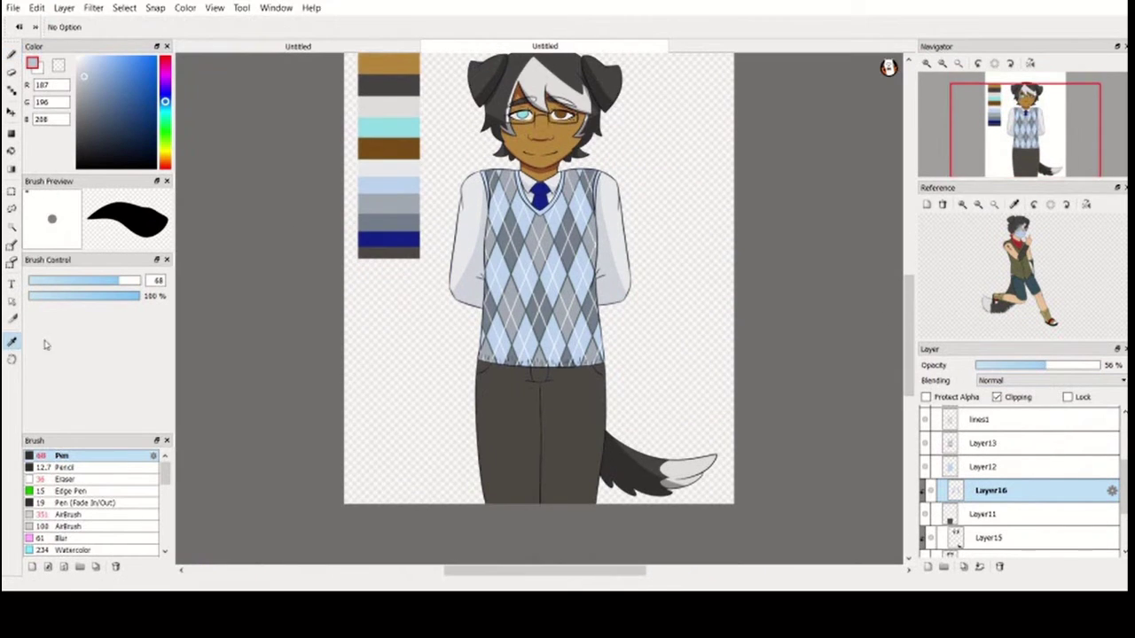
Shade the trousers beneath the vest hem and around the fly on Layer16 with dark grey (54, 53, 50) at Pen size 114
{"action": "left_click", "coordinate": [389, 86]}
{"action": "left_click", "coordinate": [11, 54]}
{"action": "scroll", "coordinate": [451, 300], "scroll_direction": "up", "scroll_amount": 2}
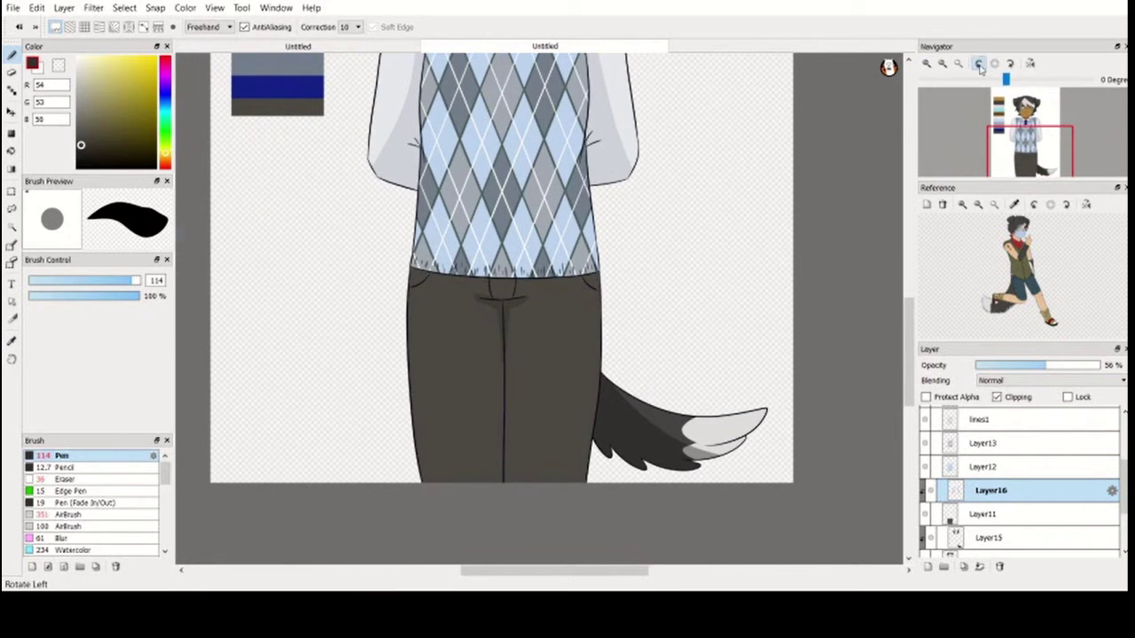
{"action": "key", "text": "ctrl+Left"}
{"action": "key", "text": "ctrl+Right"}
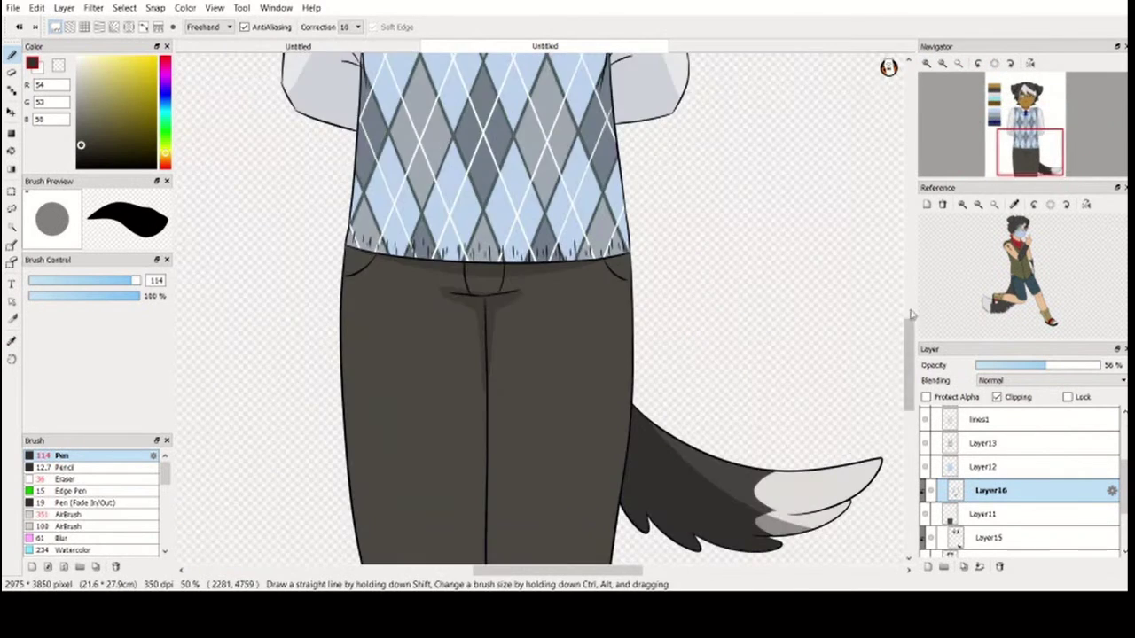
Extend the trouser shadow down both inner legs on Layer16 with the Pen at size 193
{"action": "scroll", "coordinate": [537, 306], "scroll_direction": "down", "scroll_amount": 3}
{"action": "mouse_move", "coordinate": [537, 306]}
{"action": "left_mouse_down"}
{"action": "mouse_move", "coordinate": [478, 254]}
{"action": "mouse_move", "coordinate": [421, 471]}
{"action": "mouse_move", "coordinate": [508, 415]}
{"action": "mouse_move", "coordinate": [497, 195]}
{"action": "mouse_move", "coordinate": [530, 390]}
{"action": "left_mouse_up"}
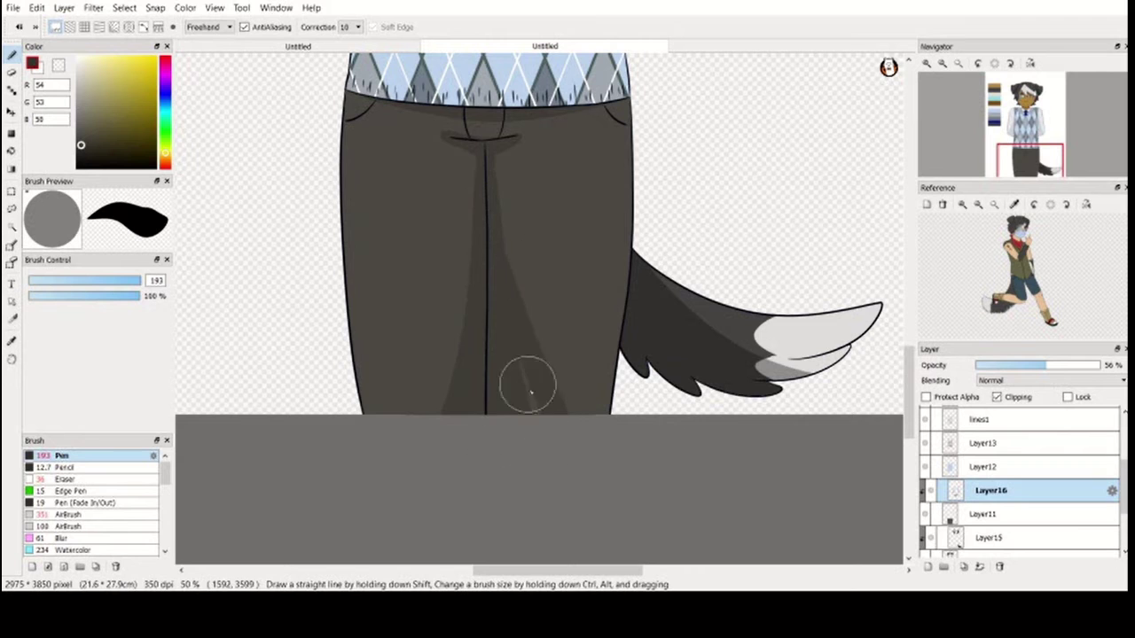
{"action": "left_click_drag", "start_coordinate": [473, 165], "coordinate": [417, 417]}
{"action": "left_click", "coordinate": [959, 64]}
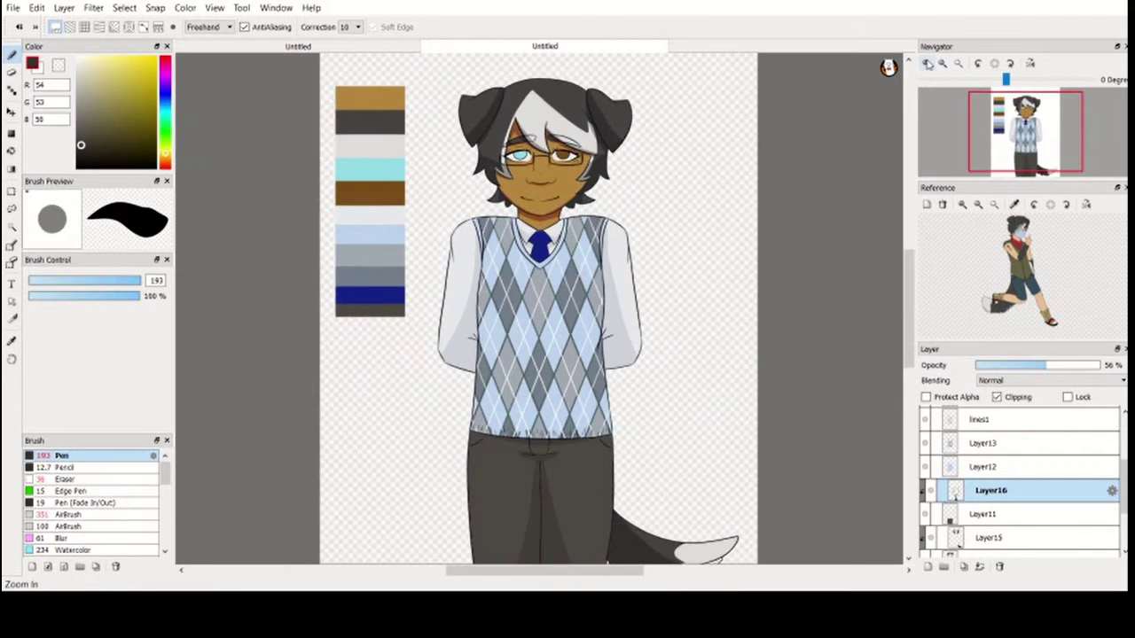
Check Layer12 by toggling its visibility, and delete the lines1 layer with the vest's dark diagonal lines
{"action": "left_click", "coordinate": [927, 64]}
{"action": "scroll", "coordinate": [537, 307], "scroll_direction": "down", "scroll_amount": 3}
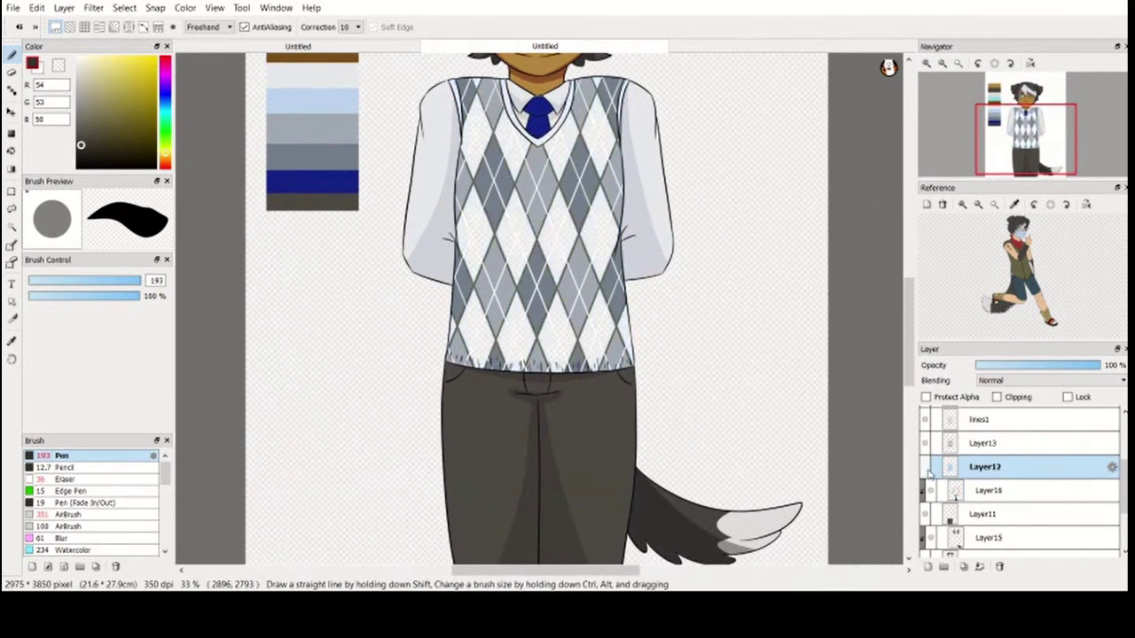
{"action": "scroll", "coordinate": [1019, 479], "scroll_direction": "up", "scroll_amount": 1}
{"action": "left_click", "coordinate": [928, 468]}
{"action": "key", "text": "Delete"}
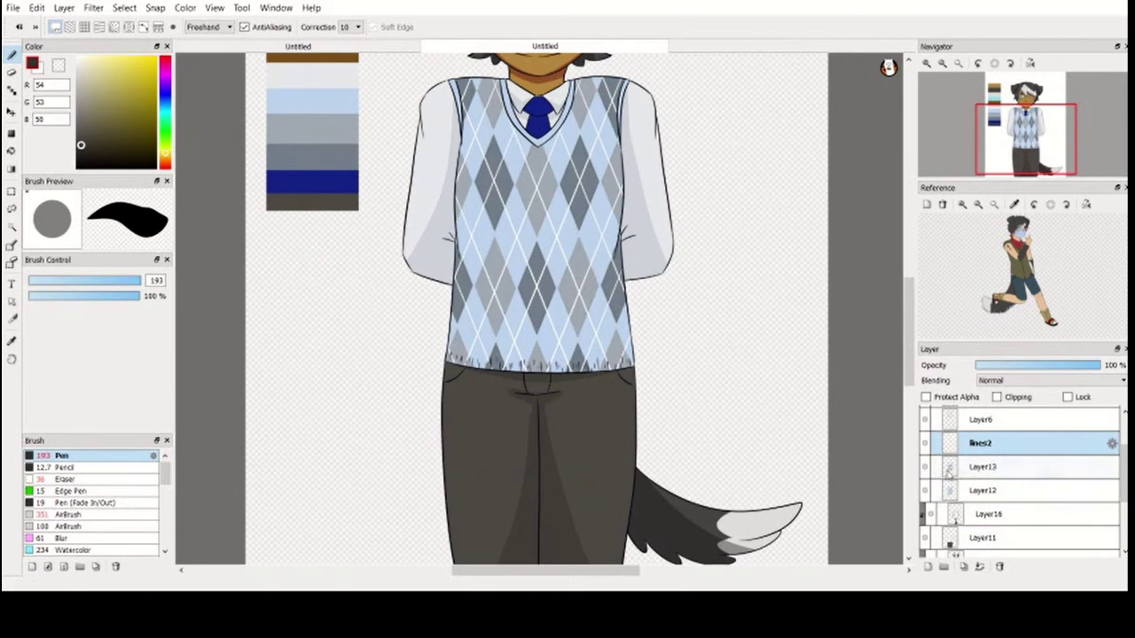
Add a new clipping layer above Layer12 for the vest shadows
{"action": "left_click", "coordinate": [949, 493]}
{"action": "key", "text": "ctrl+shift+n"}
{"action": "left_click", "coordinate": [997, 397]}
Paint the vest's side and lower shadows on Layer17 in blue-grey (143, 172, 205), and set the layer opacity to 65%
{"action": "left_click", "coordinate": [612, 337], "text": "alt"}
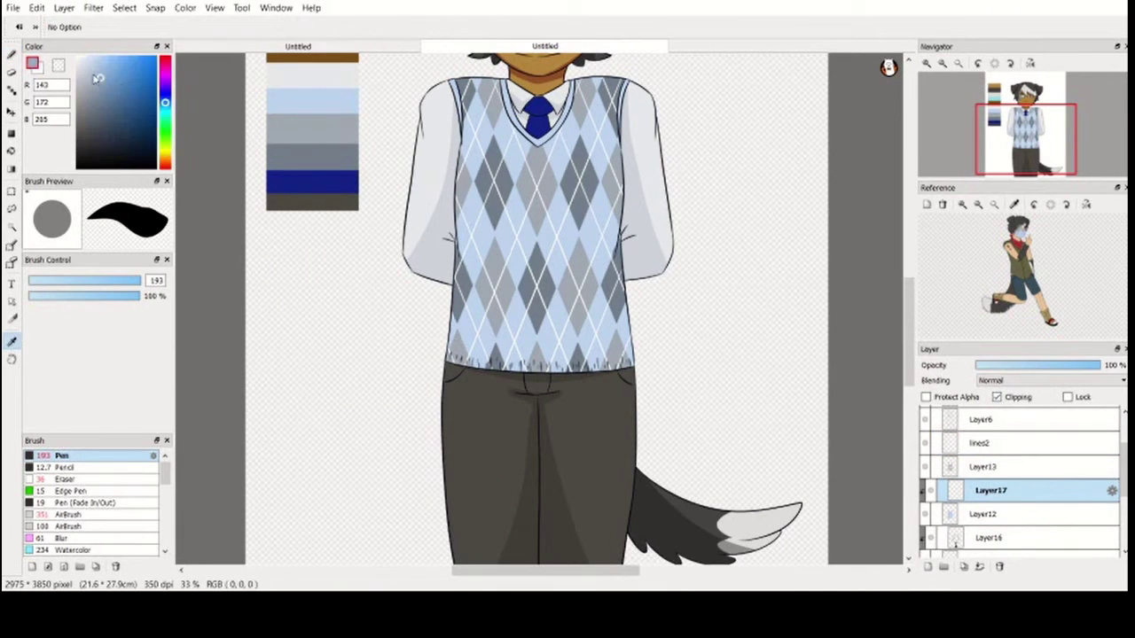
{"action": "mouse_move", "coordinate": [472, 347]}
{"action": "left_mouse_down"}
{"action": "mouse_move", "coordinate": [434, 236]}
{"action": "mouse_move", "coordinate": [440, 170]}
{"action": "mouse_move", "coordinate": [579, 333]}
{"action": "mouse_move", "coordinate": [542, 381]}
{"action": "mouse_move", "coordinate": [537, 315]}
{"action": "mouse_move", "coordinate": [493, 261]}
{"action": "left_mouse_up"}
{"action": "left_click", "coordinate": [1051, 366]}
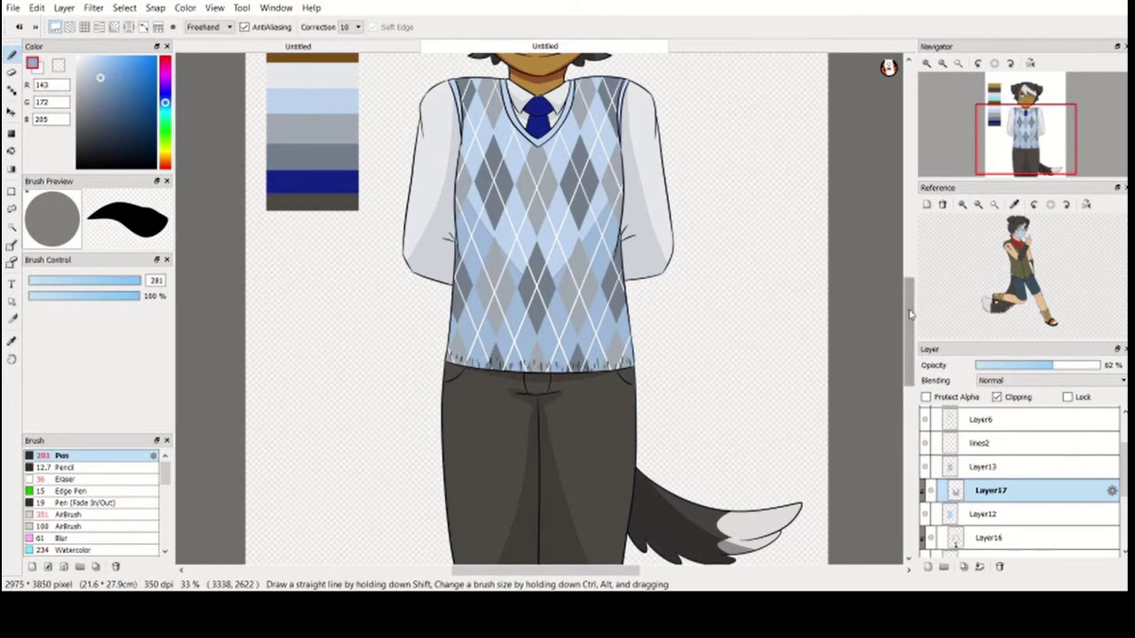
{"action": "left_click_drag", "start_coordinate": [909, 312], "coordinate": [909, 291]}
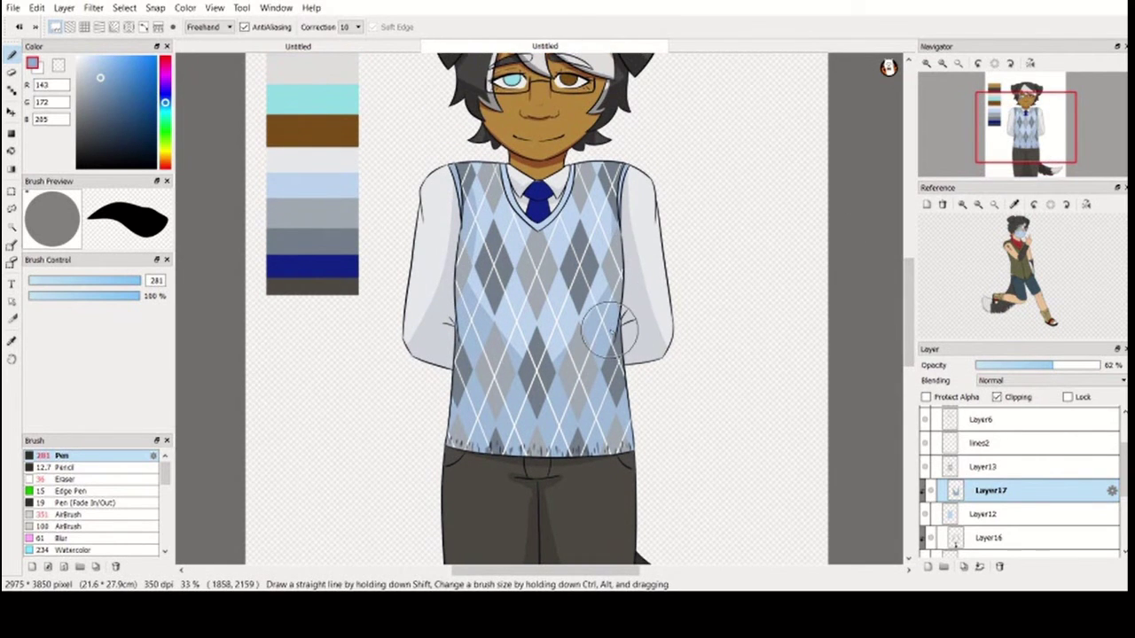
{"action": "scroll", "coordinate": [532, 310], "scroll_direction": "up", "scroll_amount": 5}
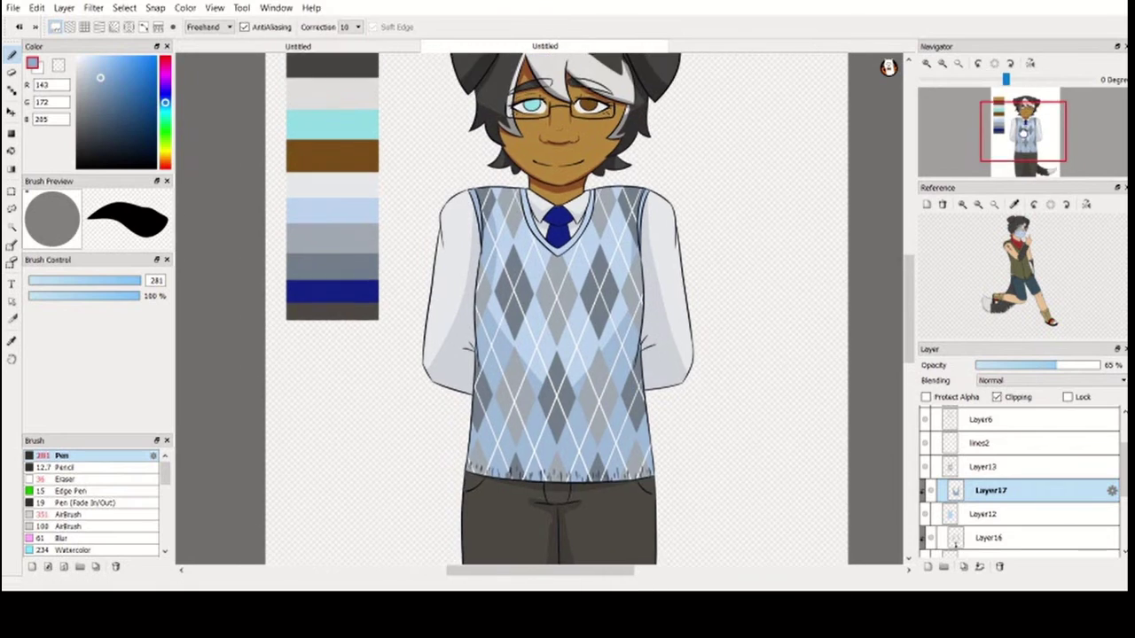
{"action": "scroll", "coordinate": [933, 450], "scroll_direction": "up", "scroll_amount": 2}
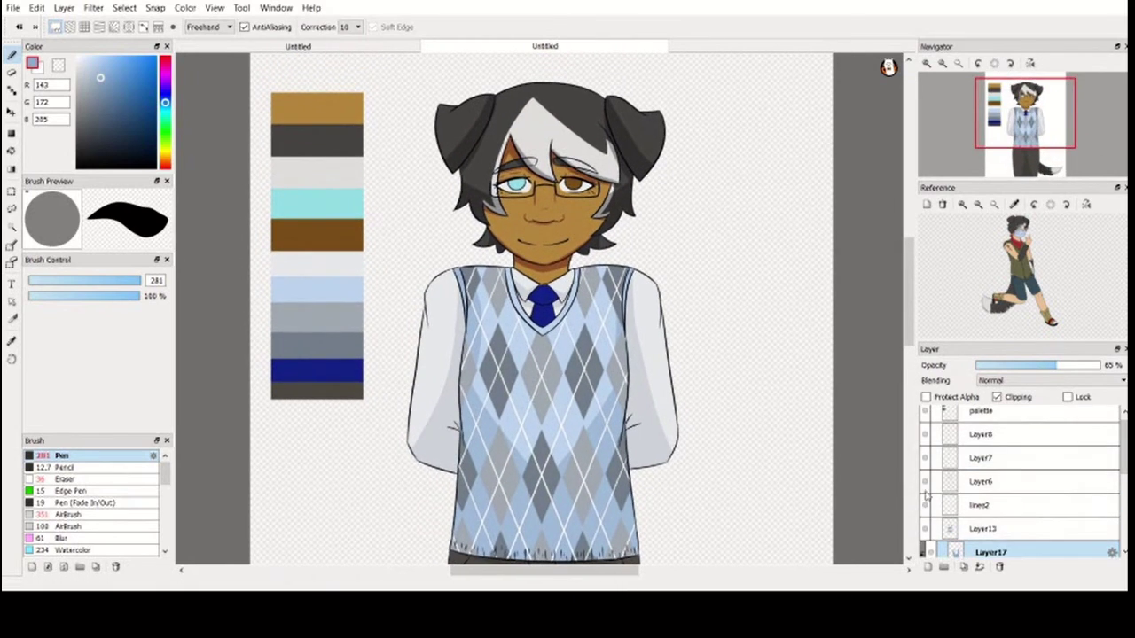
Shade the upper eye whites on Layer12 with alpha protected, using peach (244, 222, 195) for the brown eye and pale blue (175, 222, 230) for the blue eye
{"action": "left_click", "coordinate": [930, 500]}
{"action": "left_click", "coordinate": [930, 500]}
{"action": "left_click", "coordinate": [984, 525]}
{"action": "scroll", "coordinate": [1000, 108], "scroll_direction": "up", "scroll_amount": 3}
{"action": "left_click_drag", "start_coordinate": [1000, 108], "coordinate": [1019, 96]}
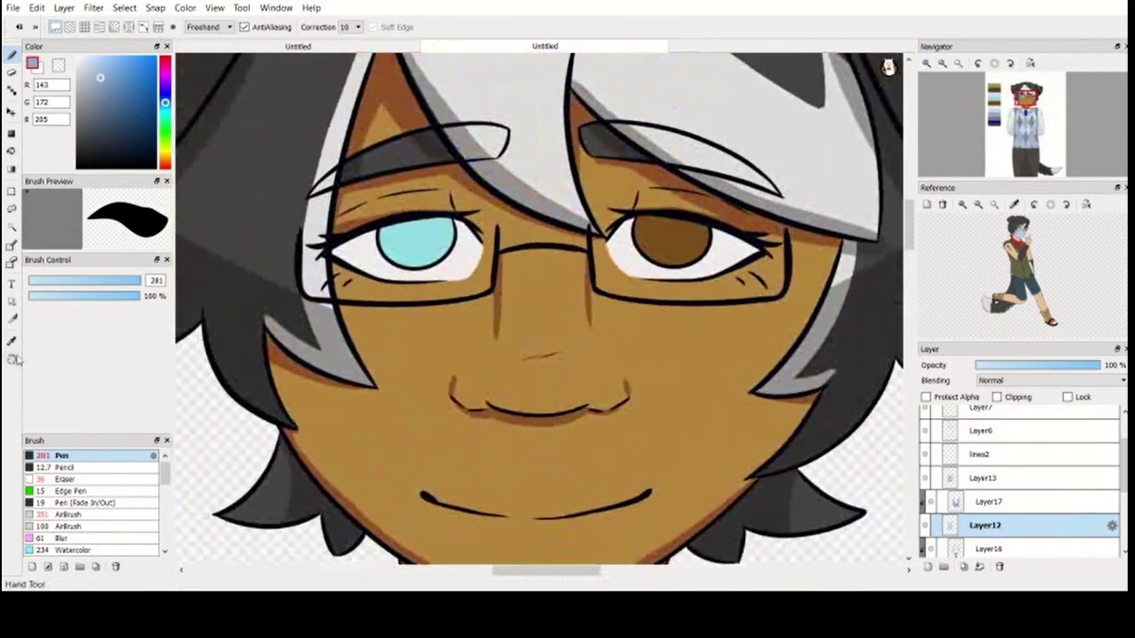
{"action": "left_click", "coordinate": [329, 256], "text": "alt"}
{"action": "left_click_drag", "start_coordinate": [337, 255], "coordinate": [328, 255]}
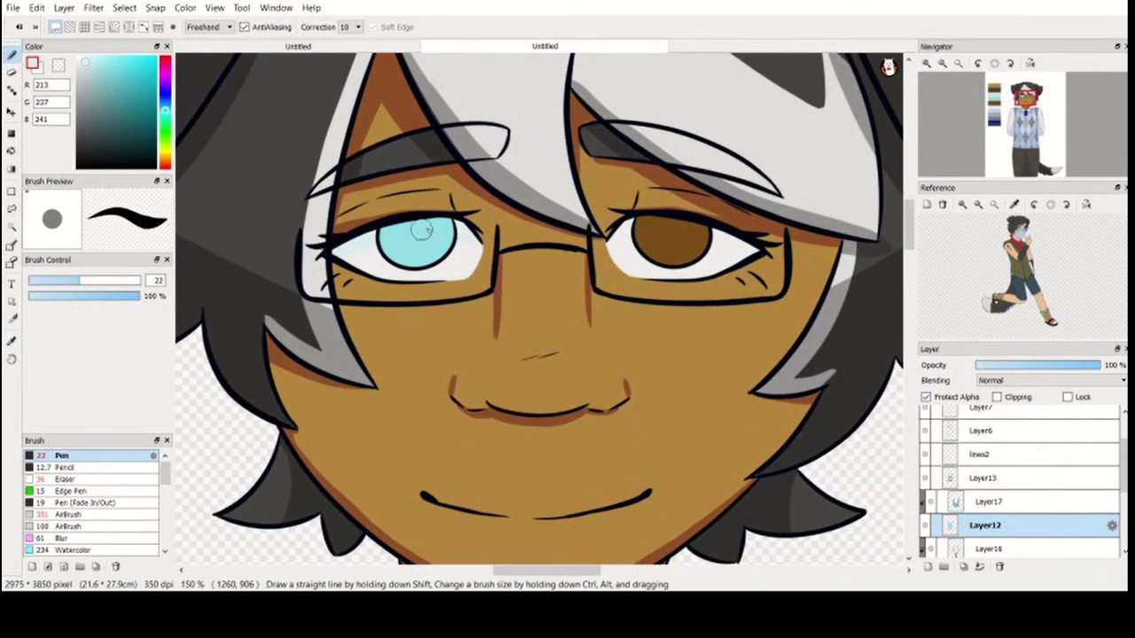
{"action": "left_click", "coordinate": [350, 244], "text": "alt"}
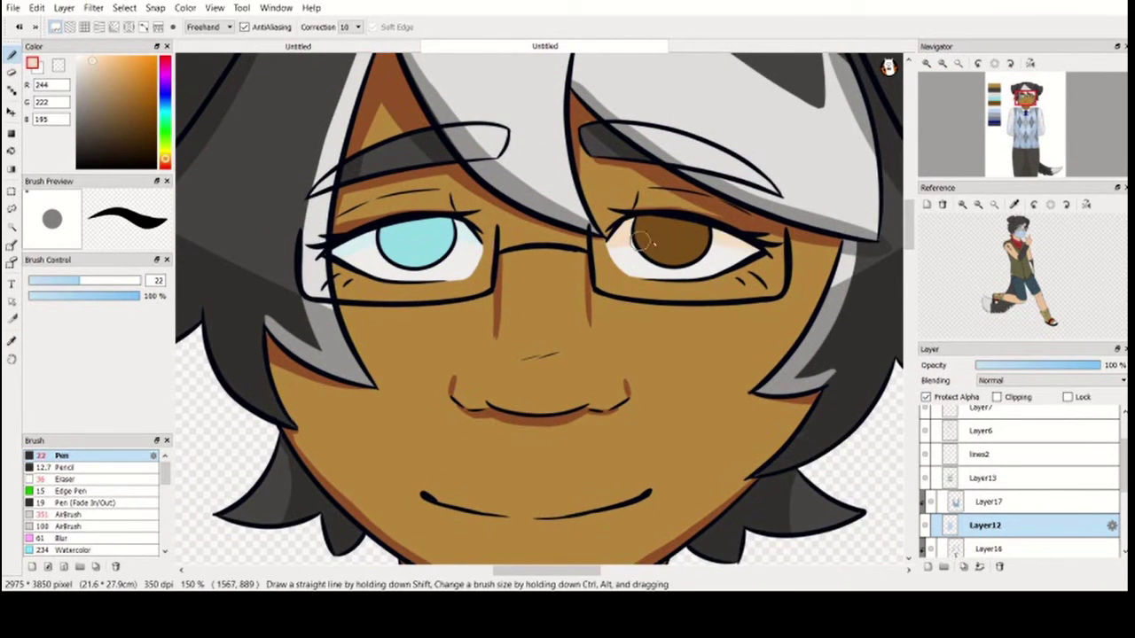
{"action": "left_click", "coordinate": [327, 256], "text": "alt"}
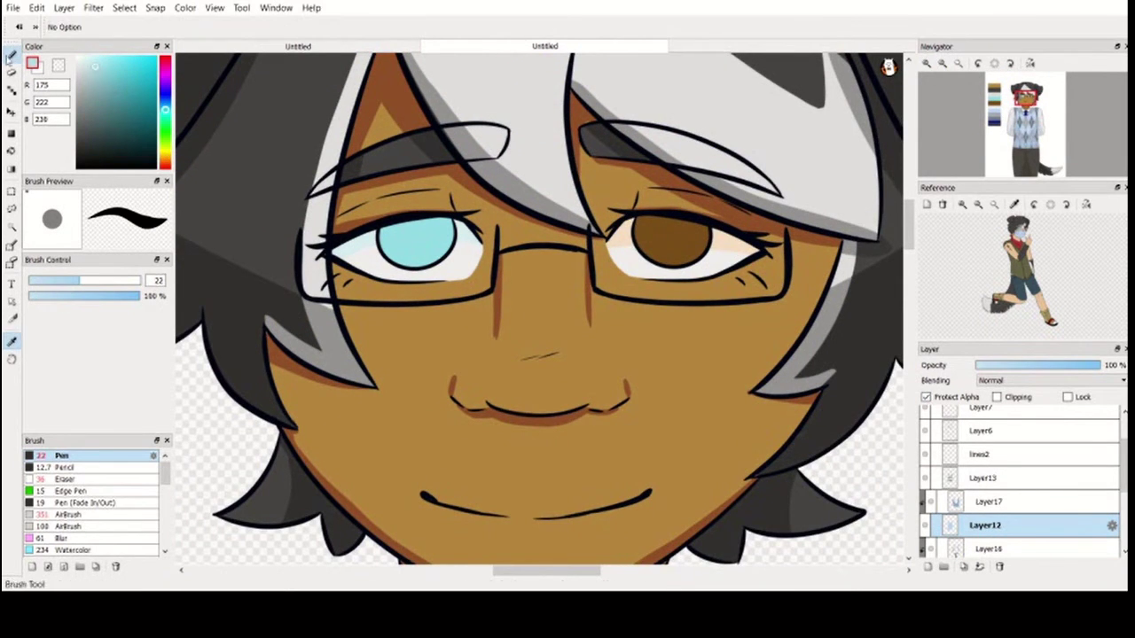
{"action": "left_click", "coordinate": [342, 257], "text": "alt"}
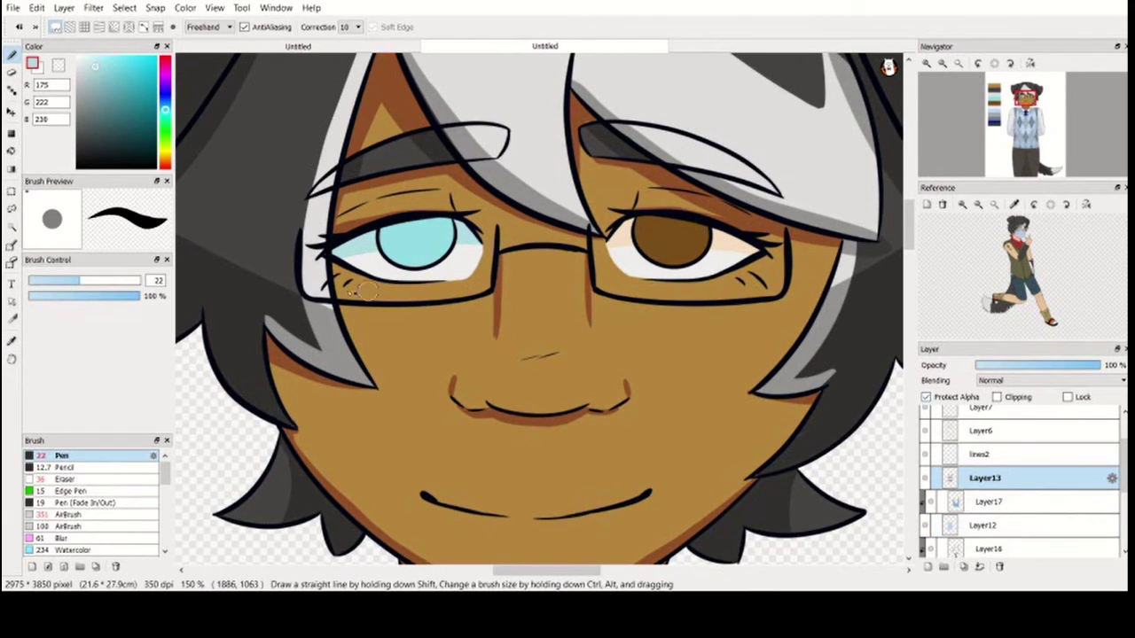
Shade the upper halves of the irises on Layer13 at Pen size 39 with teal (107, 189, 200) and dark brown (78, 50, 17)
{"action": "key", "text": "b"}
{"action": "left_click_drag", "start_coordinate": [378, 238], "coordinate": [390, 238]}
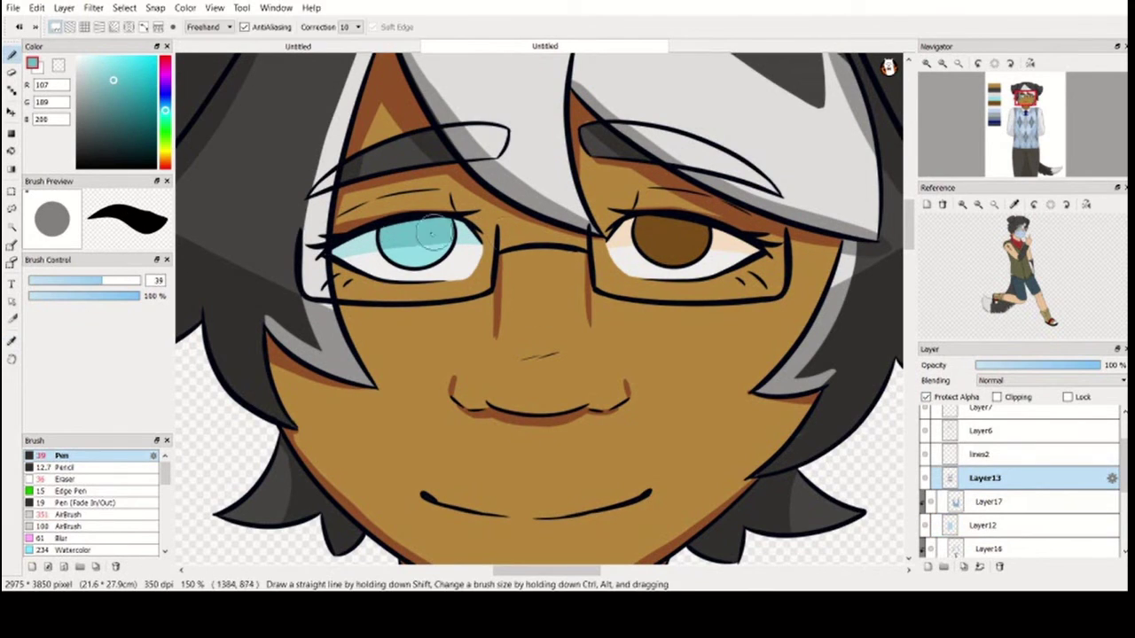
{"action": "left_click", "coordinate": [424, 218], "text": "alt"}
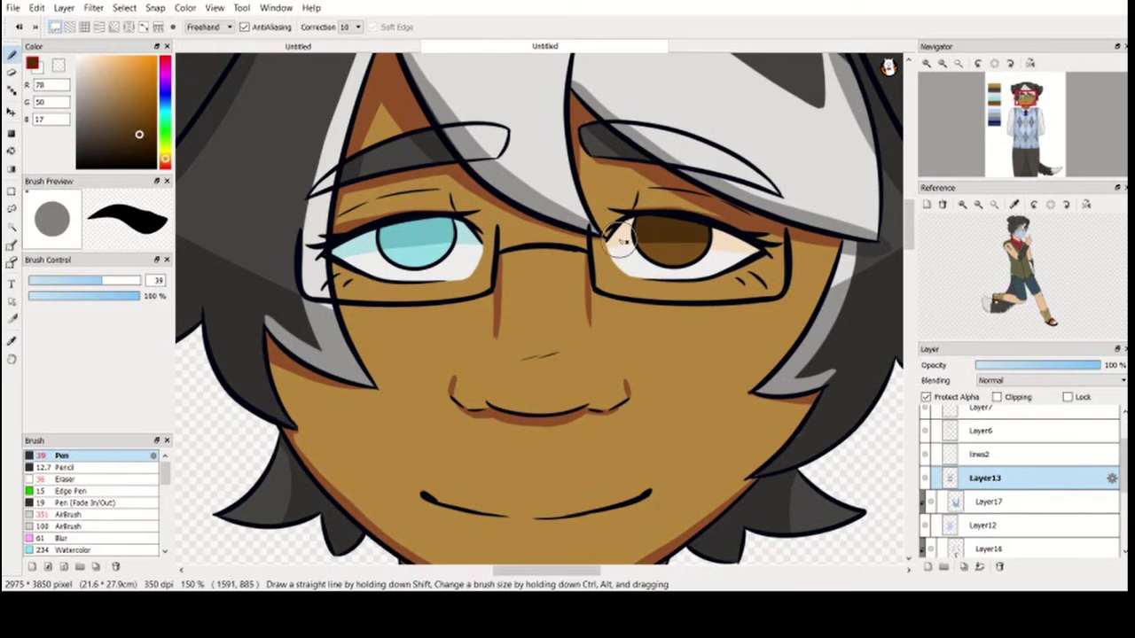
Colour the iris details on Layer13 with highlight tones (224, 246, 249) and (216, 187, 152), and pupil tones (42, 31, 18) and (36, 71, 76)
{"action": "left_click", "coordinate": [401, 257], "text": "alt"}
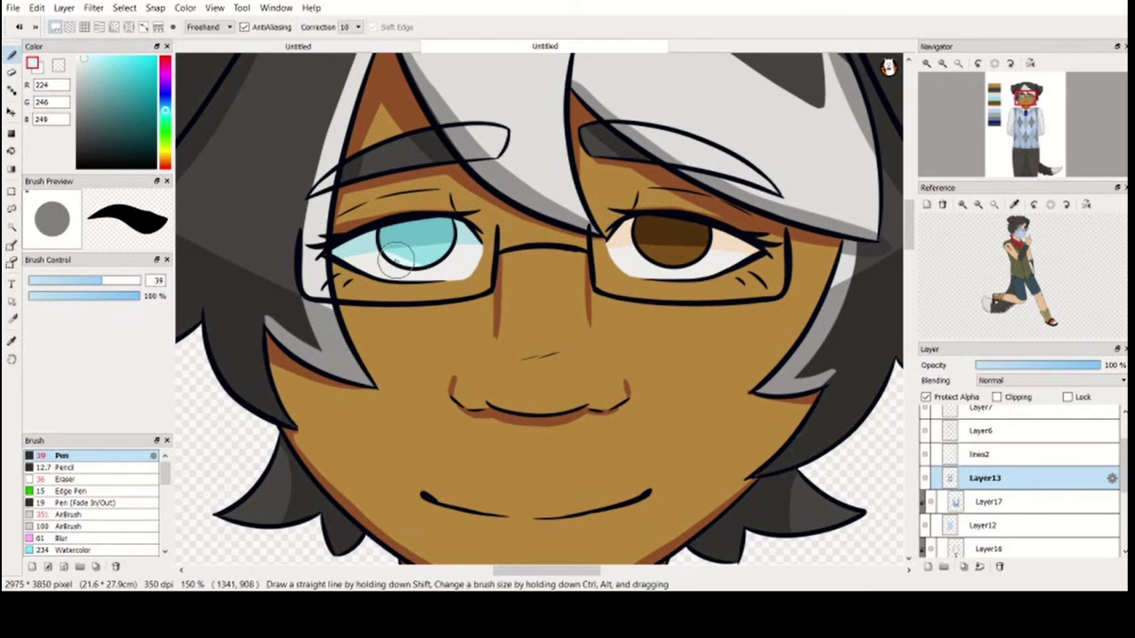
{"action": "left_click", "coordinate": [683, 262], "text": "alt"}
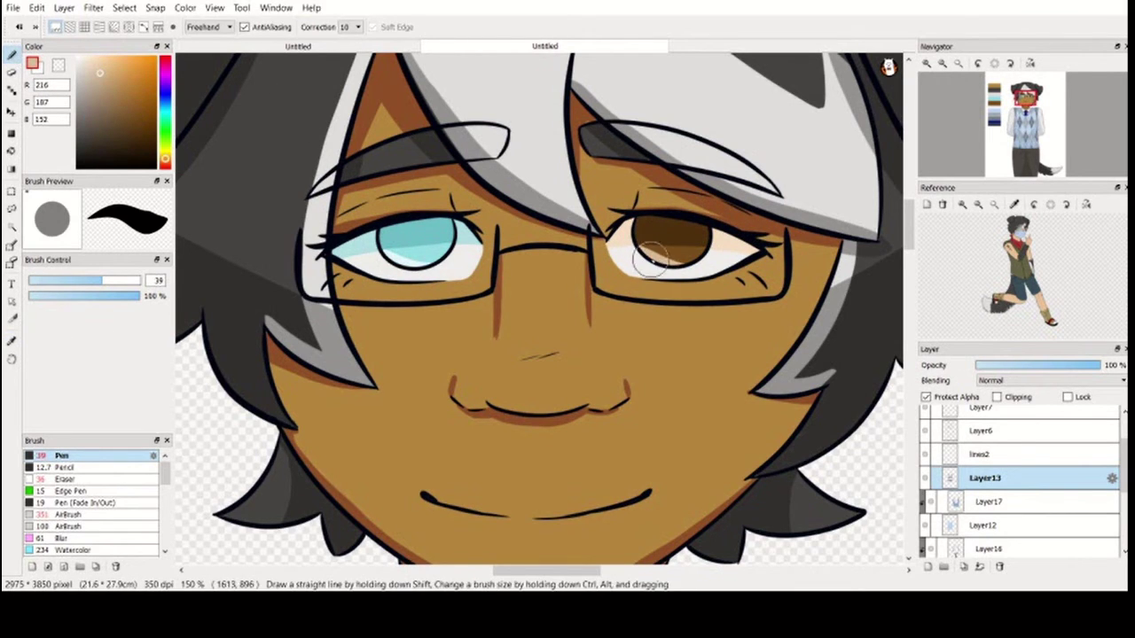
{"action": "left_click", "coordinate": [674, 217], "text": "alt"}
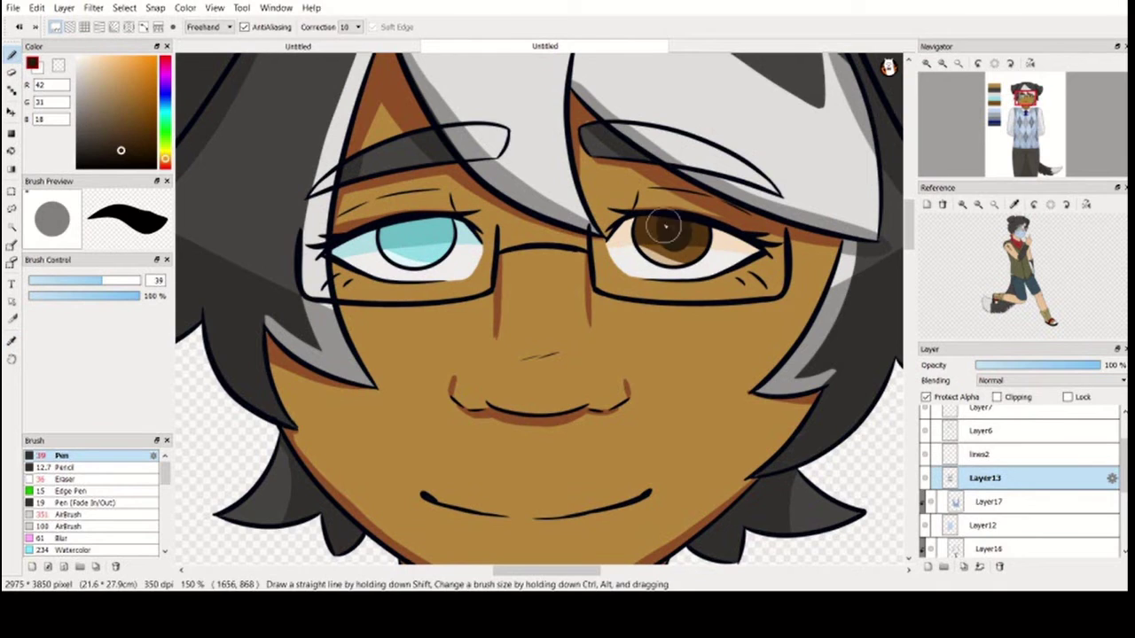
{"action": "left_click", "coordinate": [417, 233], "text": "alt"}
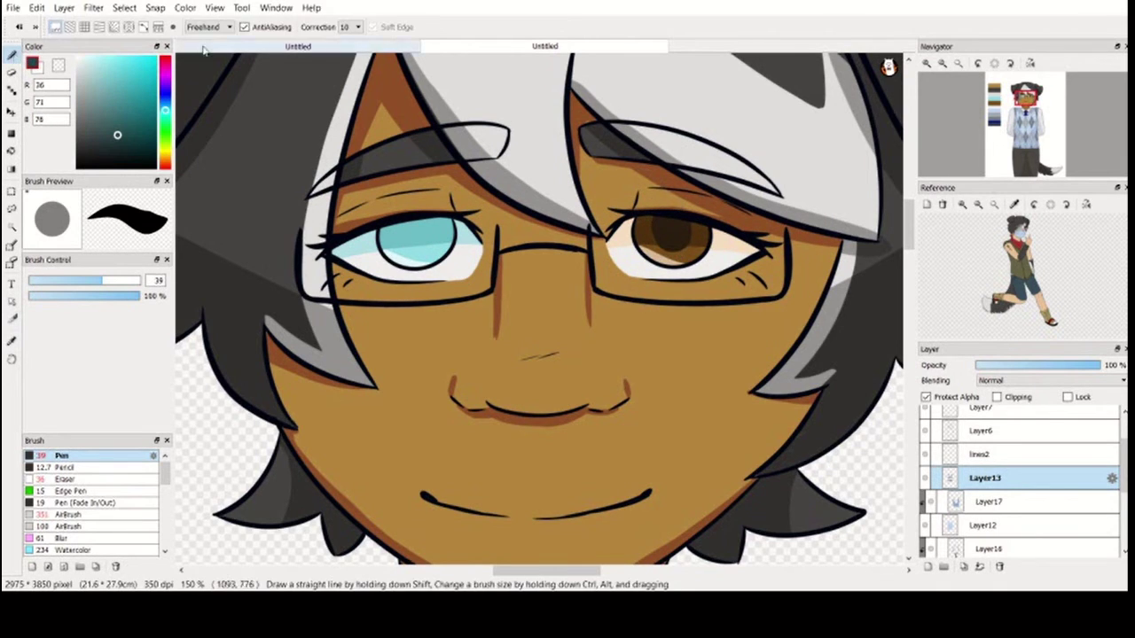
{"action": "key", "text": "ctrl+0"}
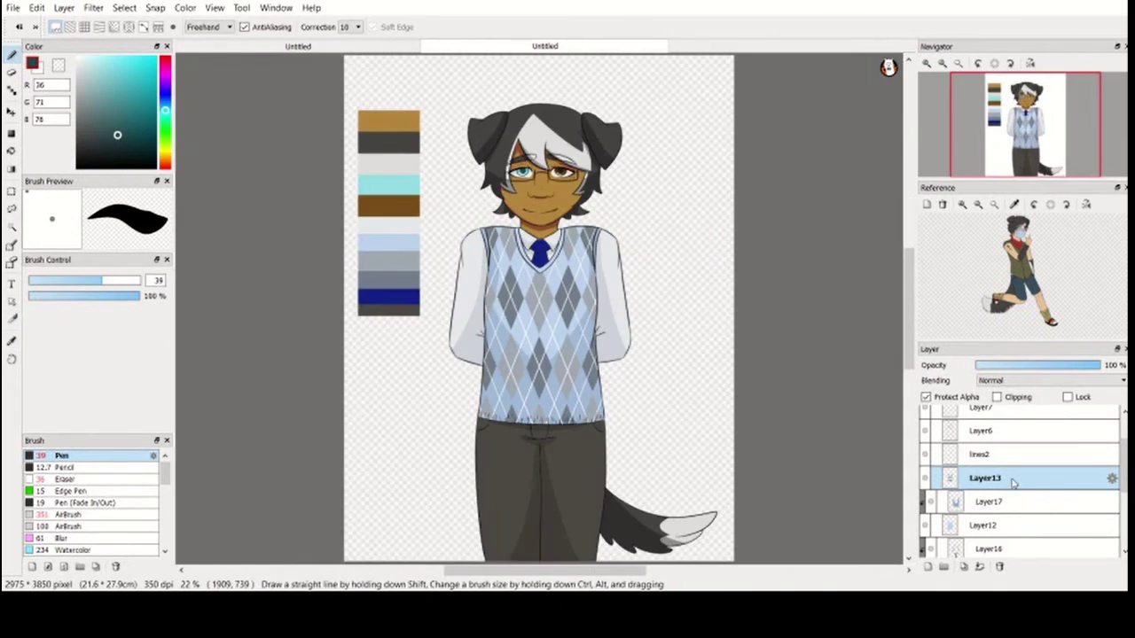
Delete the palette layer with the colour swatches
{"action": "scroll", "coordinate": [1020, 484], "scroll_direction": "up", "scroll_amount": 2}
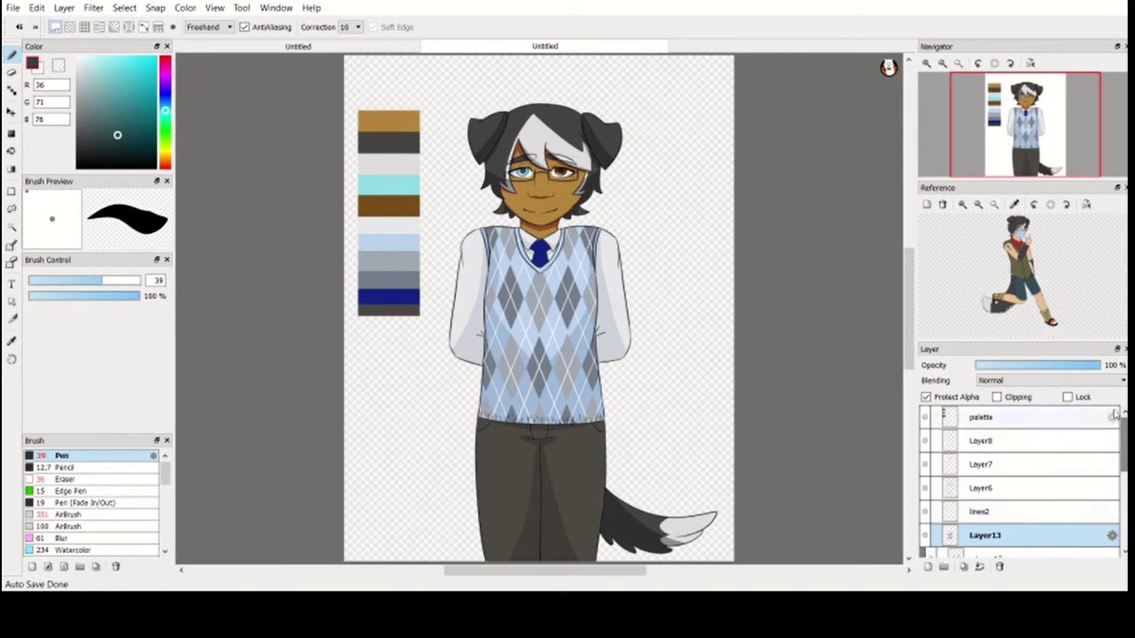
{"action": "left_click", "coordinate": [1064, 418]}
{"action": "key", "text": "Delete"}
Shade the tie on Layer10 along the knot's edge and just beneath the knot with dark navy (16, 27, 99)
{"action": "left_click", "coordinate": [925, 475]}
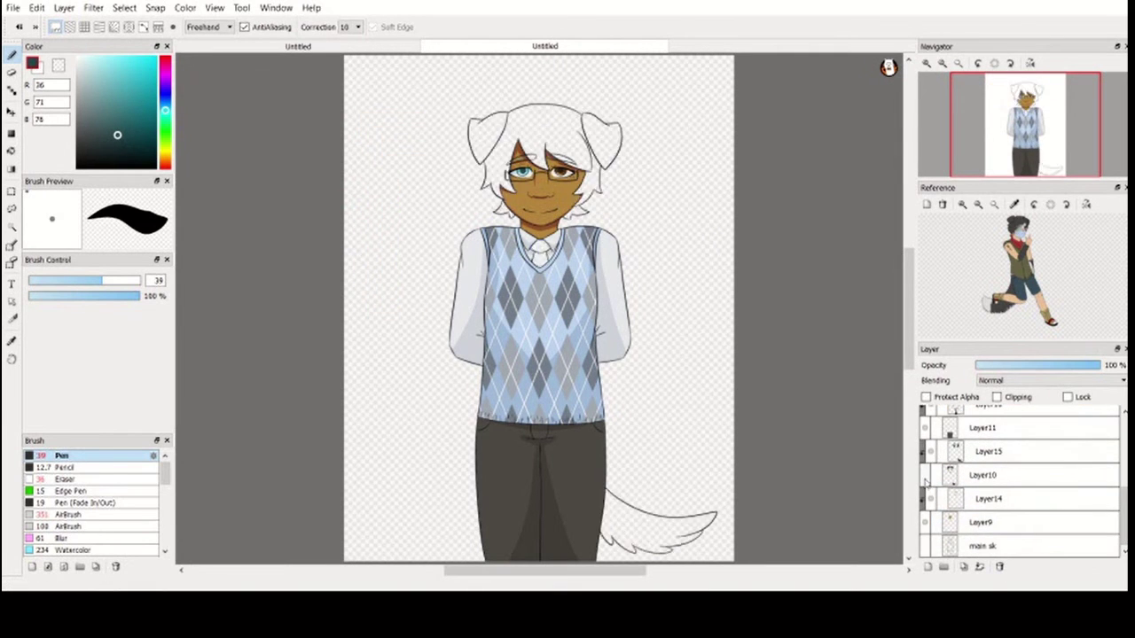
{"action": "left_click", "coordinate": [925, 475]}
{"action": "left_click", "coordinate": [992, 451]}
{"action": "left_click", "coordinate": [928, 63]}
{"action": "left_click", "coordinate": [927, 64]}
{"action": "left_click", "coordinate": [985, 476]}
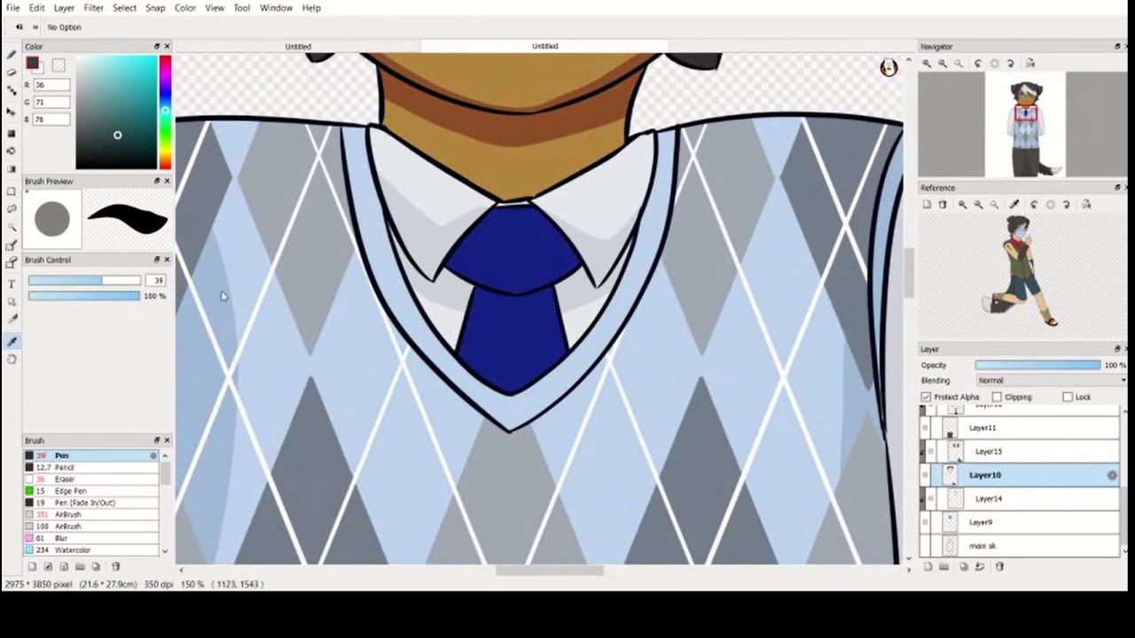
{"action": "left_click", "coordinate": [484, 228], "text": "alt"}
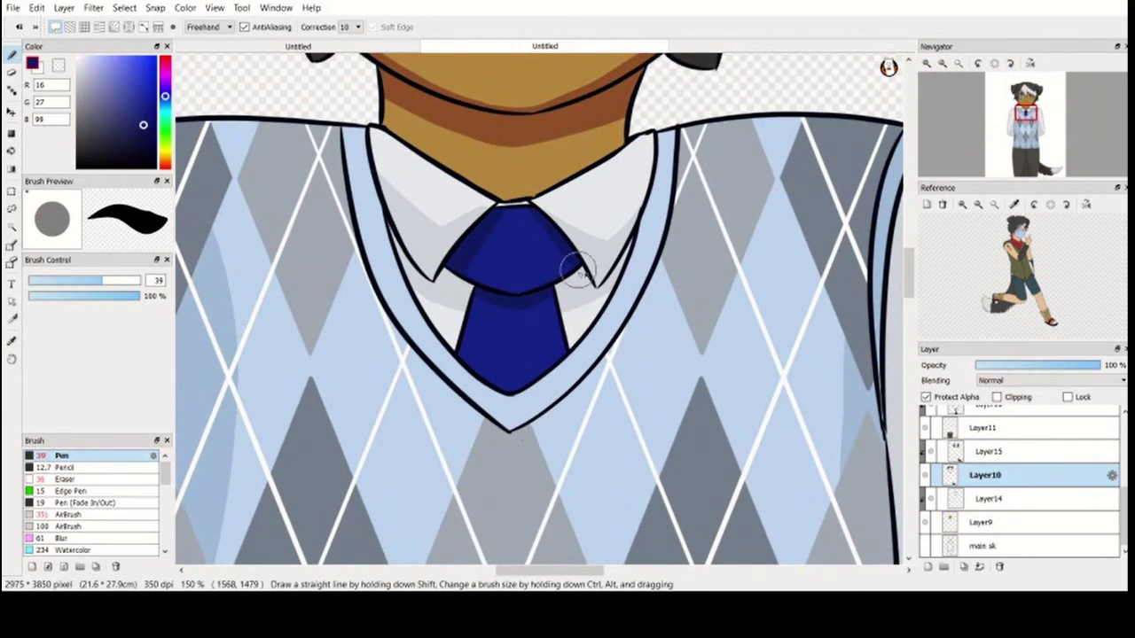
{"action": "left_click", "coordinate": [961, 64]}
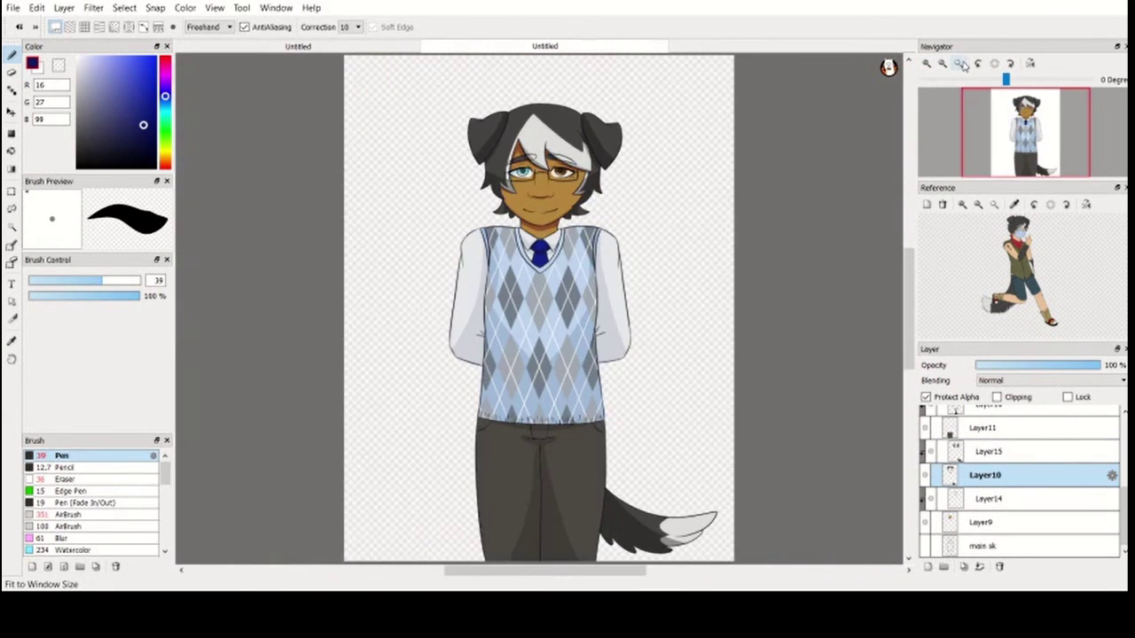
Add a new layer above main sk, and crop the canvas's left and top margins to 2778 × 3699 pixels
{"action": "left_click", "coordinate": [985, 545]}
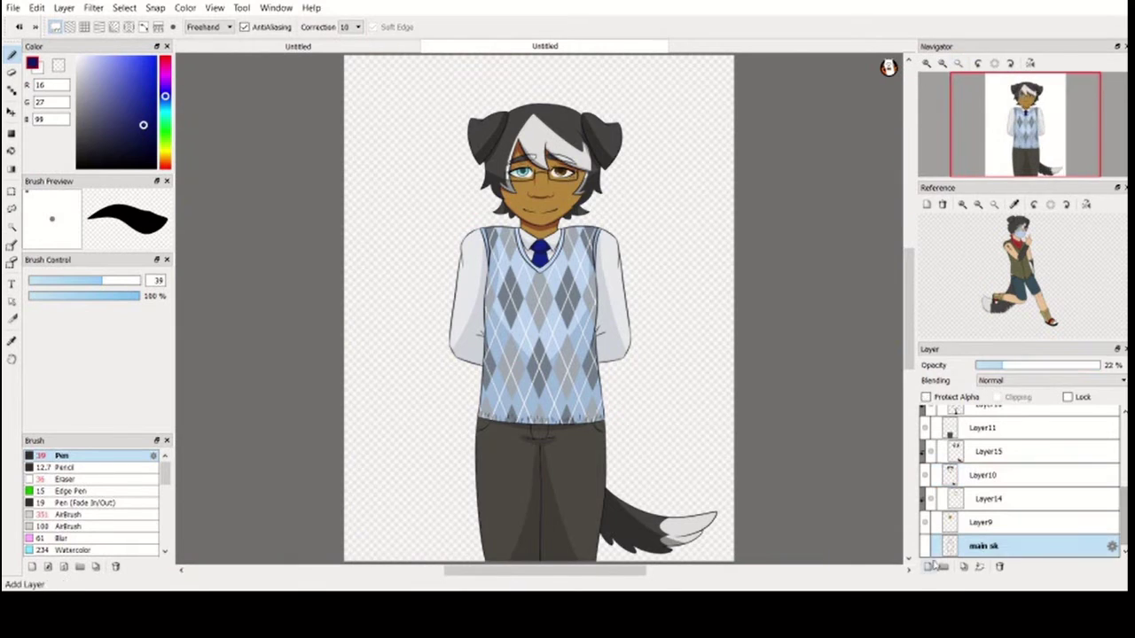
{"action": "key", "text": "ctrl+shift+n"}
{"action": "key", "text": "ctrl+minus"}
{"action": "key", "text": "m"}
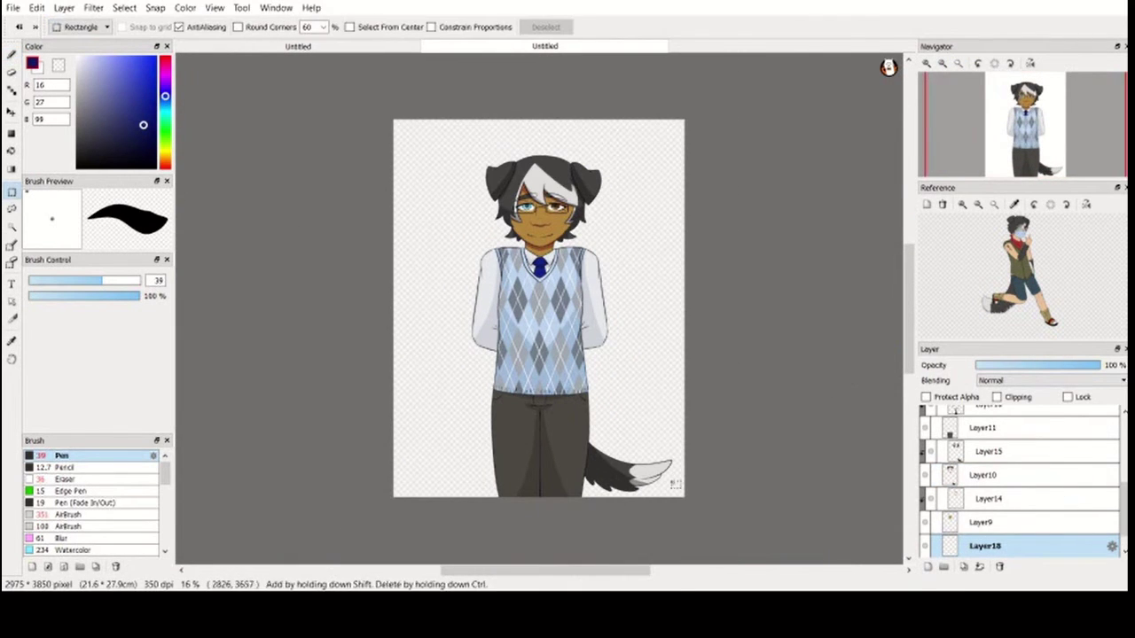
{"action": "left_click_drag", "start_coordinate": [703, 507], "coordinate": [423, 135]}
{"action": "left_click", "coordinate": [518, 403]}
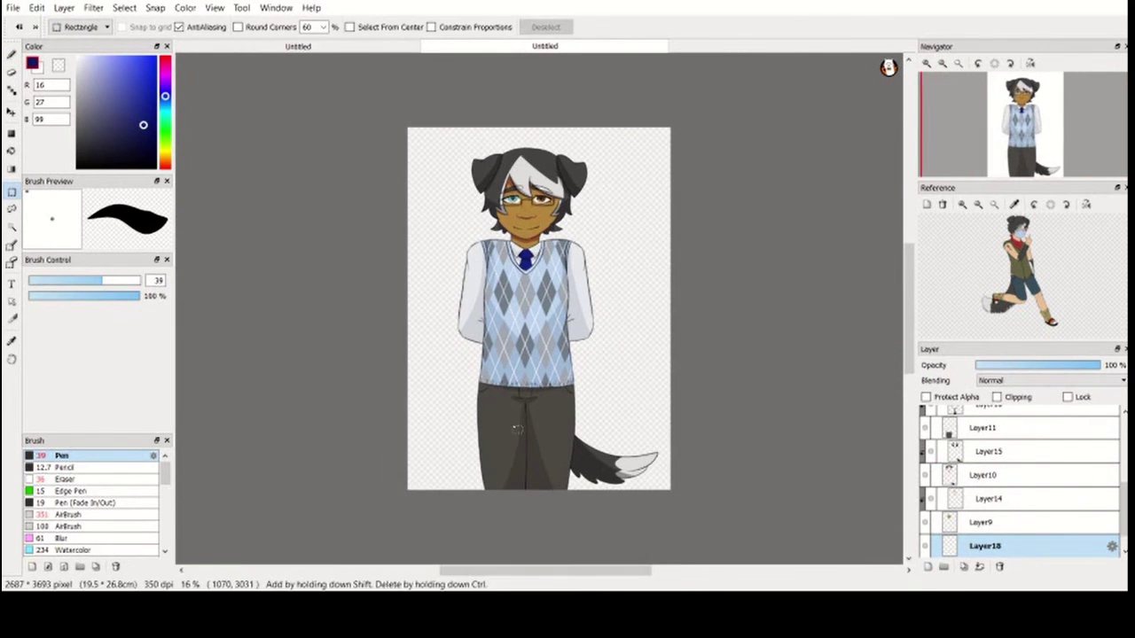
{"action": "left_click_drag", "start_coordinate": [698, 504], "coordinate": [413, 135]}
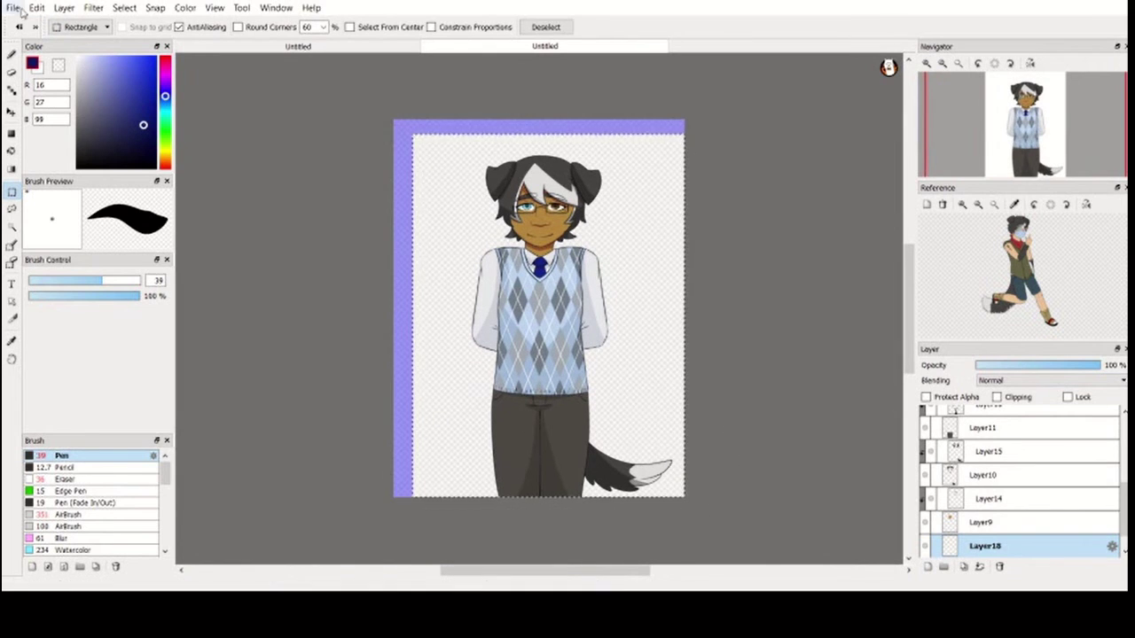
{"action": "left_click", "coordinate": [755, 398]}
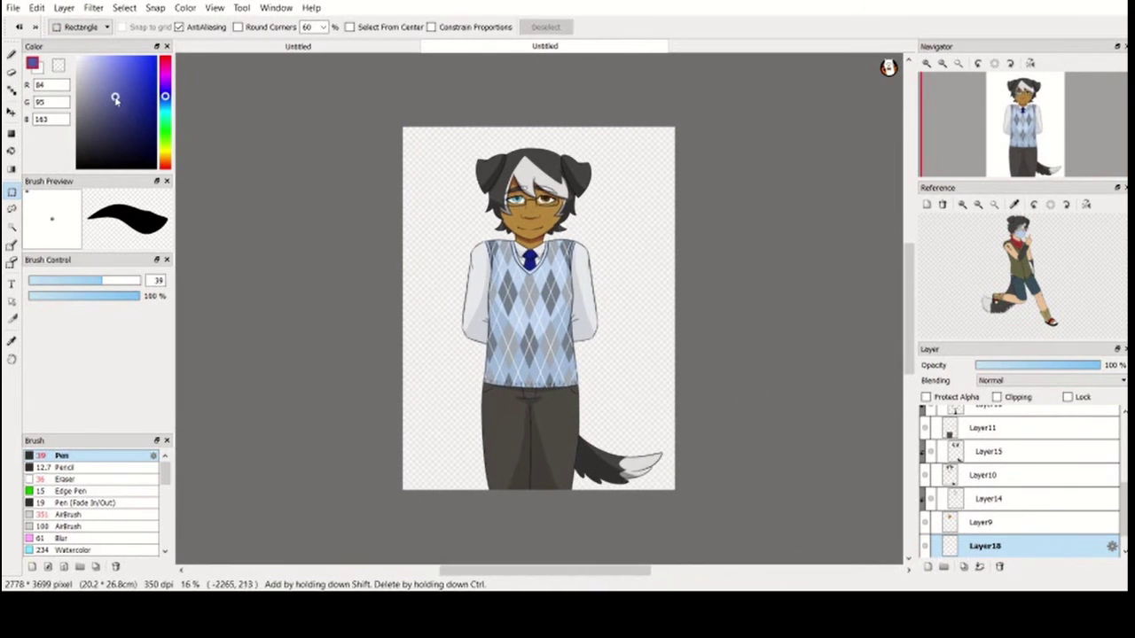
Fill the whole background on Layer18 with pale yellow (241, 233, 137)
{"action": "left_click", "coordinate": [11, 133]}
{"action": "left_click", "coordinate": [532, 266]}
{"action": "key", "text": "ctrl+z"}
{"action": "left_click", "coordinate": [165, 150]}
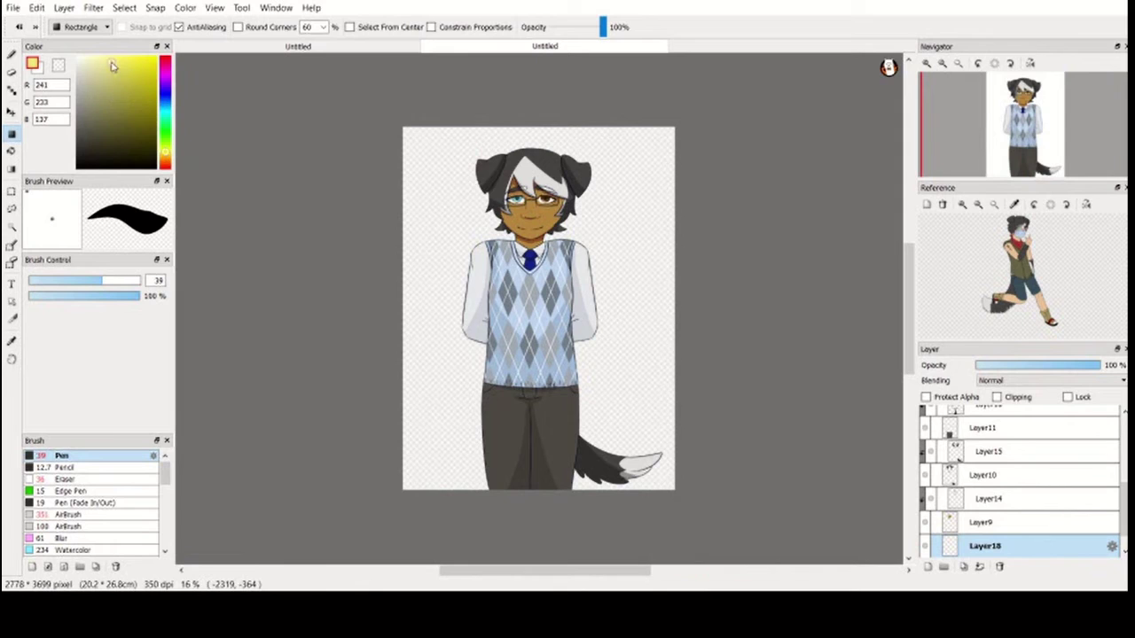
{"action": "left_click", "coordinate": [425, 301]}
Draw a filled tan (212, 183, 101) circle about 1730 pixels wide on Layer19 and centre it behind the head
{"action": "left_click", "coordinate": [165, 157]}
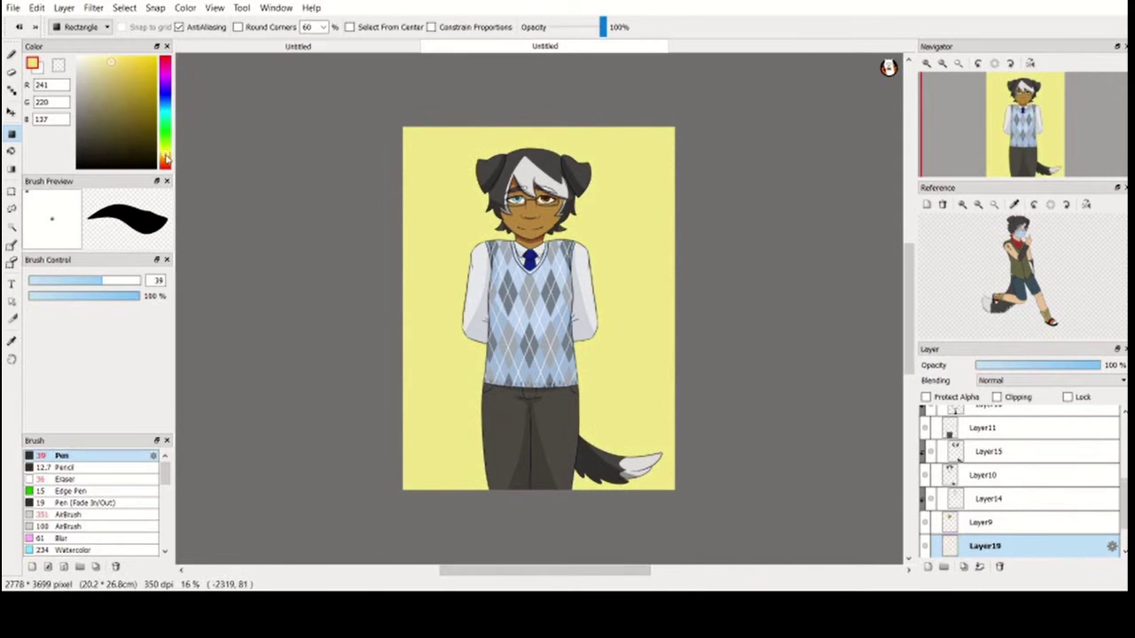
{"action": "left_click_drag", "start_coordinate": [447, 154], "coordinate": [616, 321]}
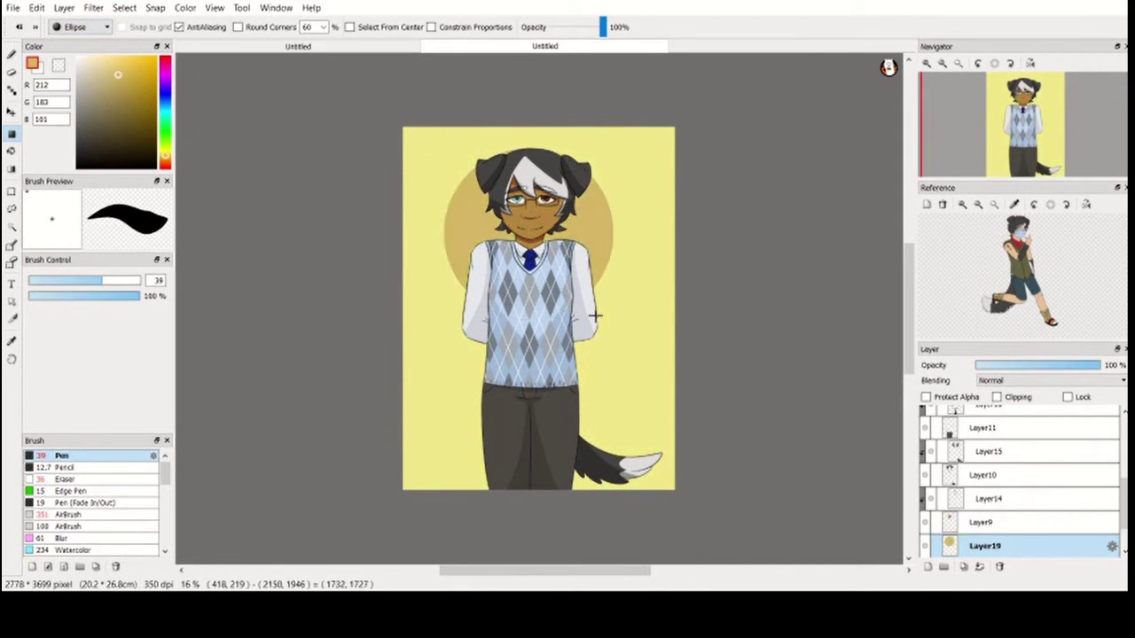
{"action": "key", "text": "v"}
{"action": "left_click_drag", "start_coordinate": [488, 248], "coordinate": [492, 238]}
Add a new layer between the circle and the background, and set a yellow (232, 221, 86) Pen with radial snap centred on the face
{"action": "left_click", "coordinate": [928, 568]}
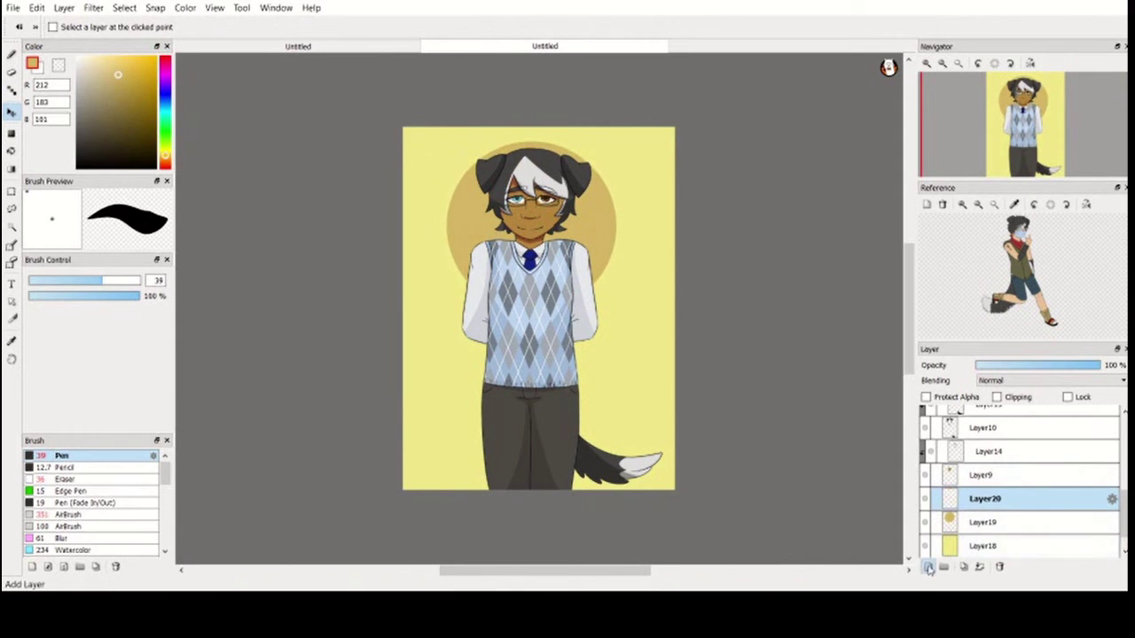
{"action": "left_click", "coordinate": [165, 152]}
{"action": "left_click", "coordinate": [127, 65]}
{"action": "left_click", "coordinate": [11, 54]}
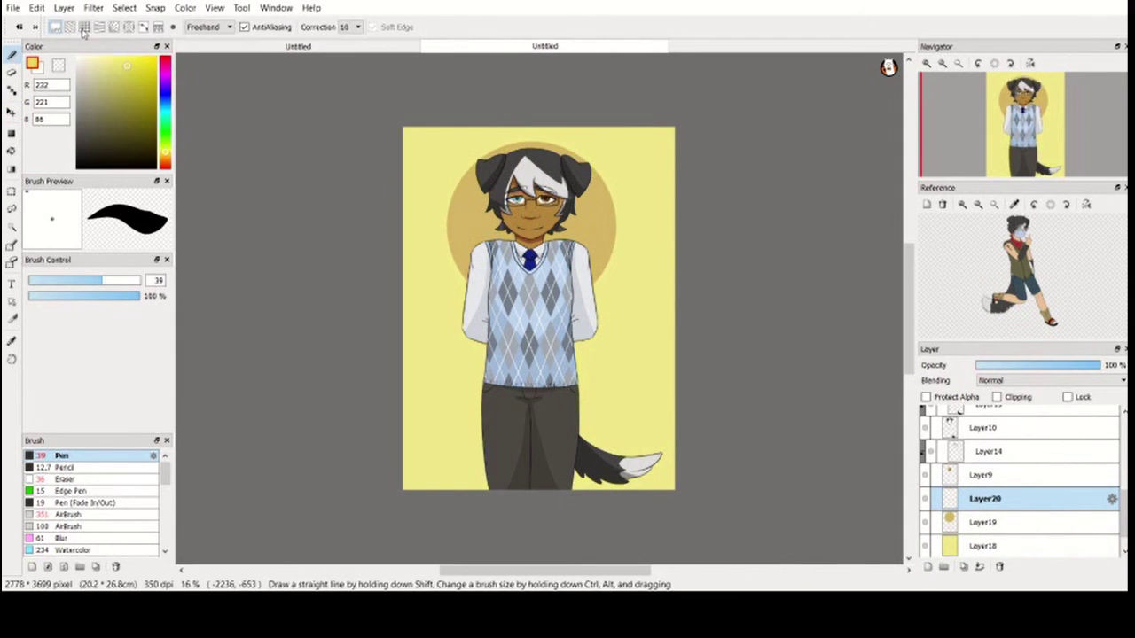
{"action": "left_click", "coordinate": [531, 218], "text": "ctrl"}
Try painting wide yellow rays beside the circle on Layer20 with the Pen at size 787
{"action": "mouse_move", "coordinate": [417, 281]}
{"action": "left_mouse_down"}
{"action": "mouse_move", "coordinate": [458, 281]}
{"action": "mouse_move", "coordinate": [466, 240]}
{"action": "left_mouse_up"}
{"action": "type", "text": "787"}
{"action": "key", "text": "Return"}
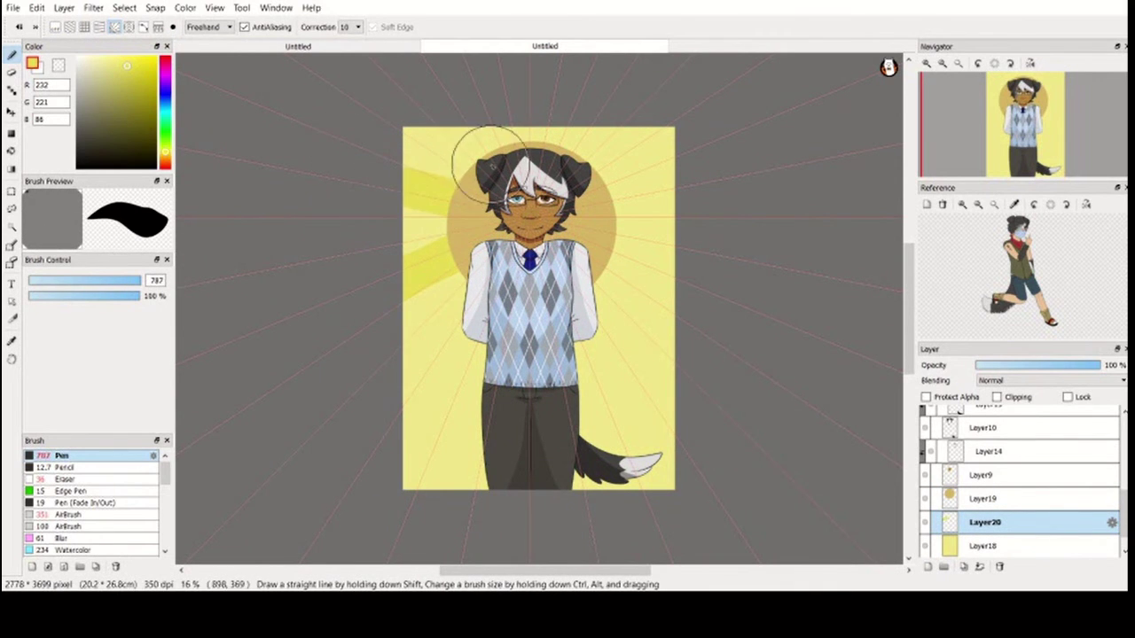
{"action": "key", "text": "ctrl+z"}
Outline radial rays around the circle on Layer20 with the yellow (232, 221, 86) Pen at size 89 and fill them
{"action": "left_click_drag", "start_coordinate": [404, 335], "coordinate": [468, 279]}
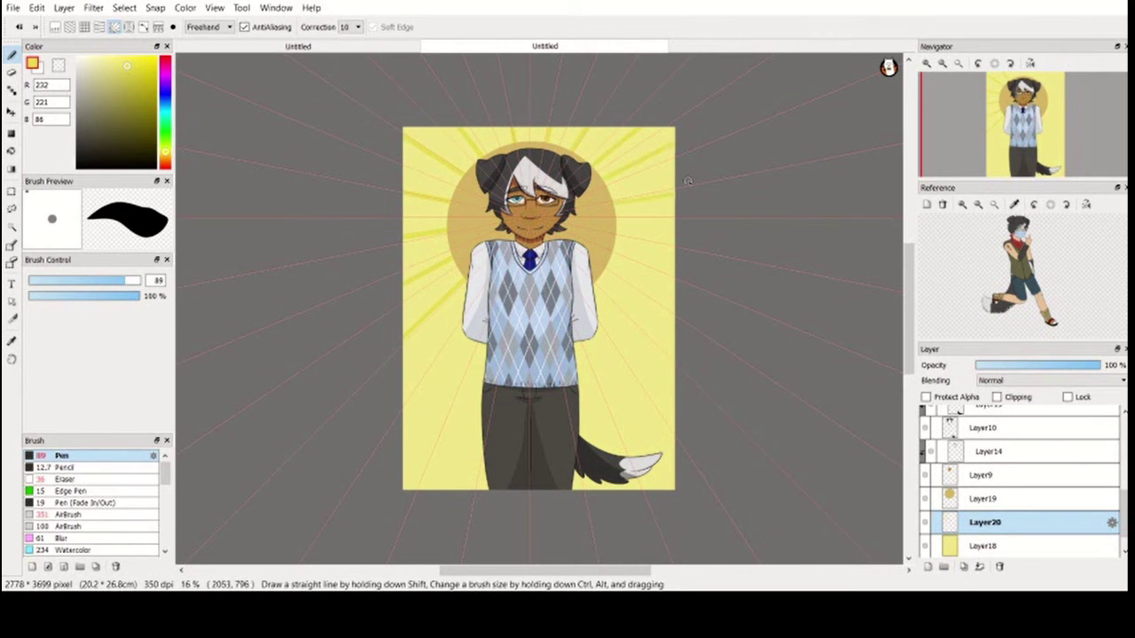
{"action": "left_click_drag", "start_coordinate": [692, 268], "coordinate": [607, 256]}
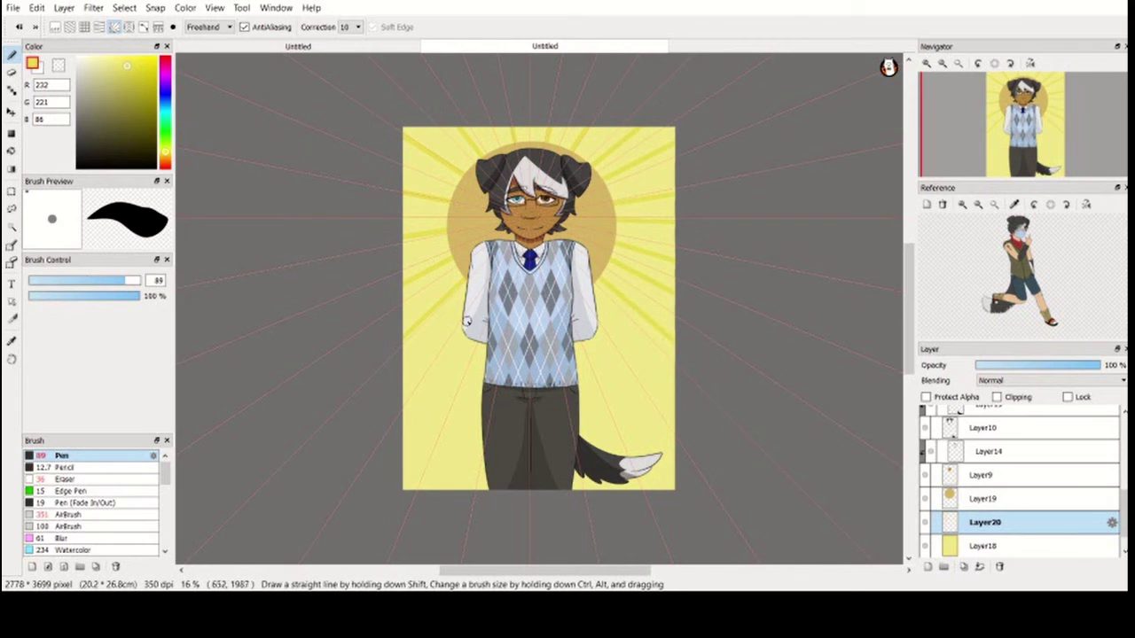
{"action": "key", "text": "g"}
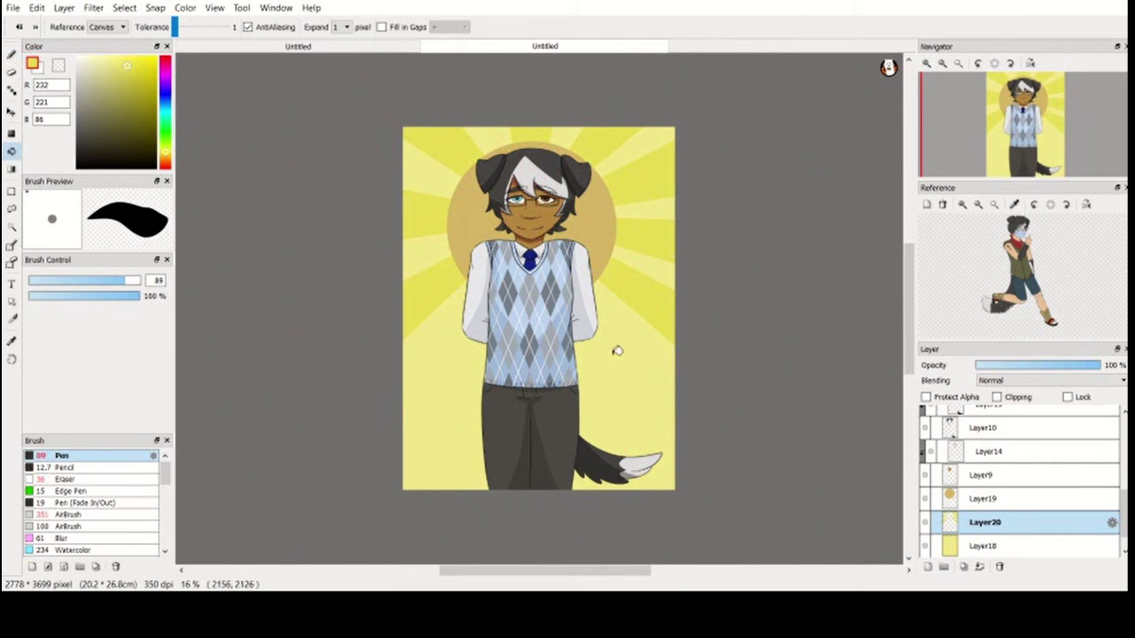
Outline more radial rays across the lower background on new Layer21 and fill them with darker yellow (206, 197, 84)
{"action": "left_click", "coordinate": [928, 567]}
{"action": "key", "text": "b"}
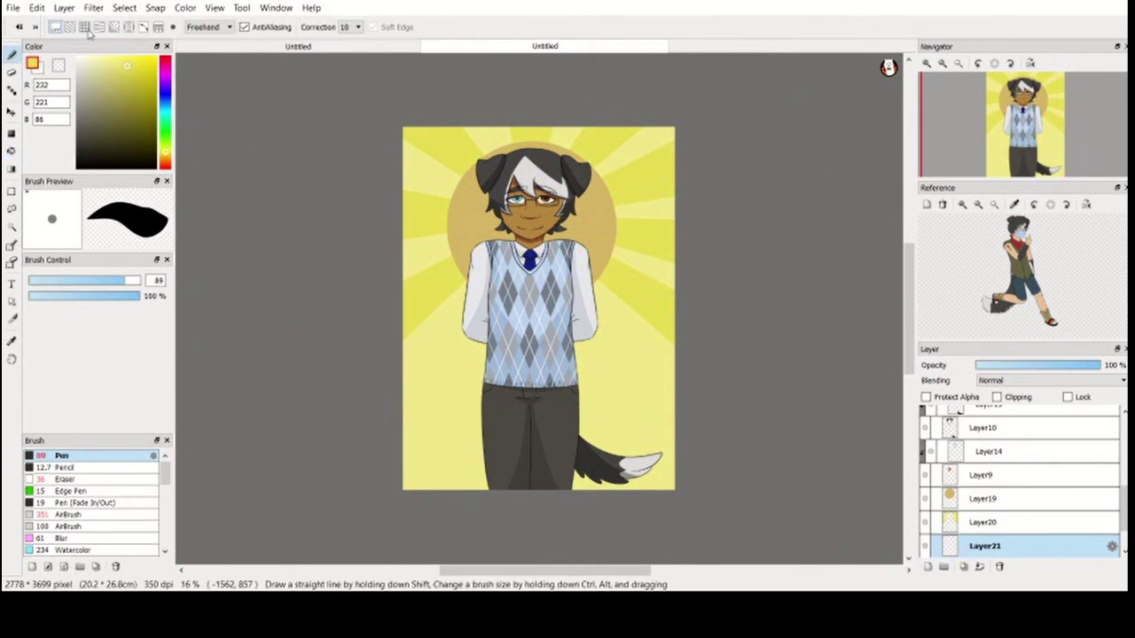
{"action": "left_click", "coordinate": [123, 77]}
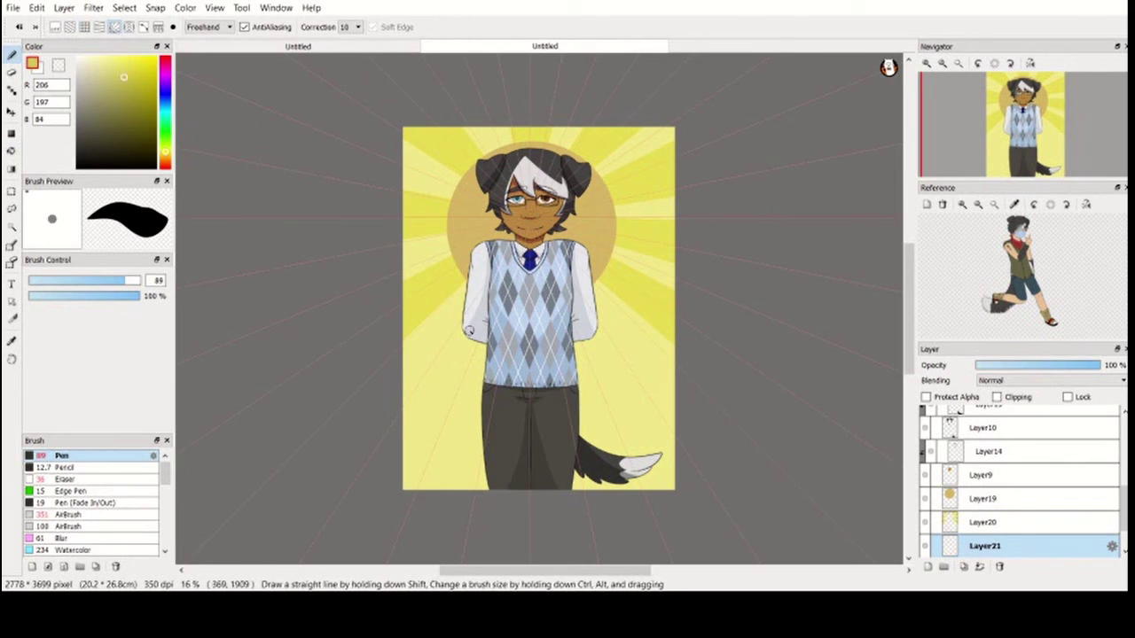
{"action": "left_click", "coordinate": [483, 365], "text": "shift"}
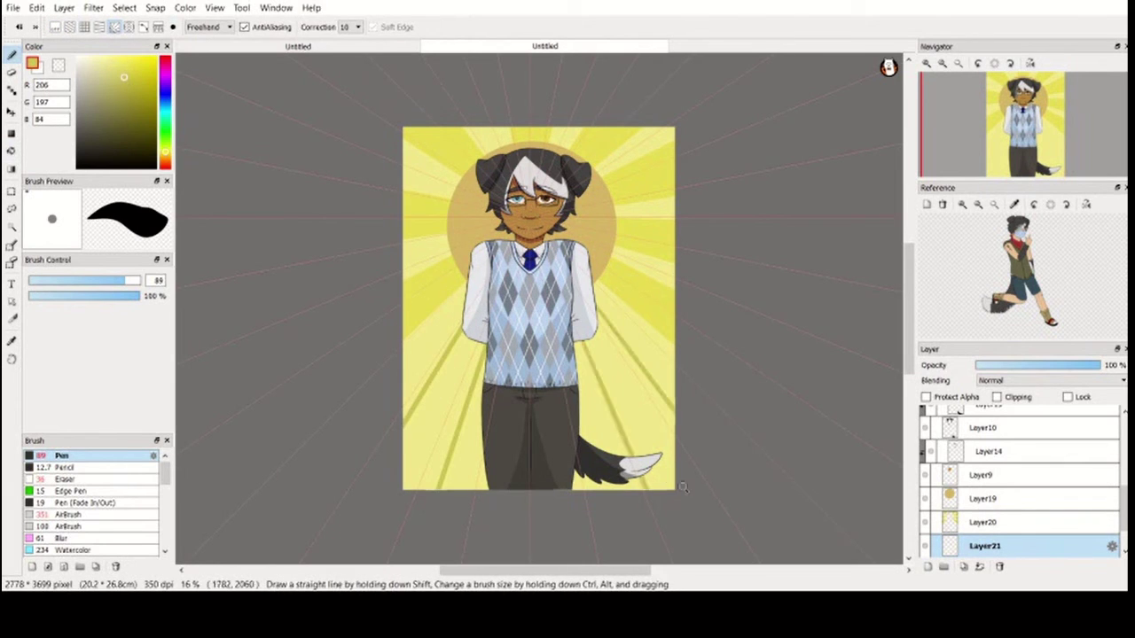
{"action": "key", "text": "g"}
{"action": "left_click", "coordinate": [641, 407]}
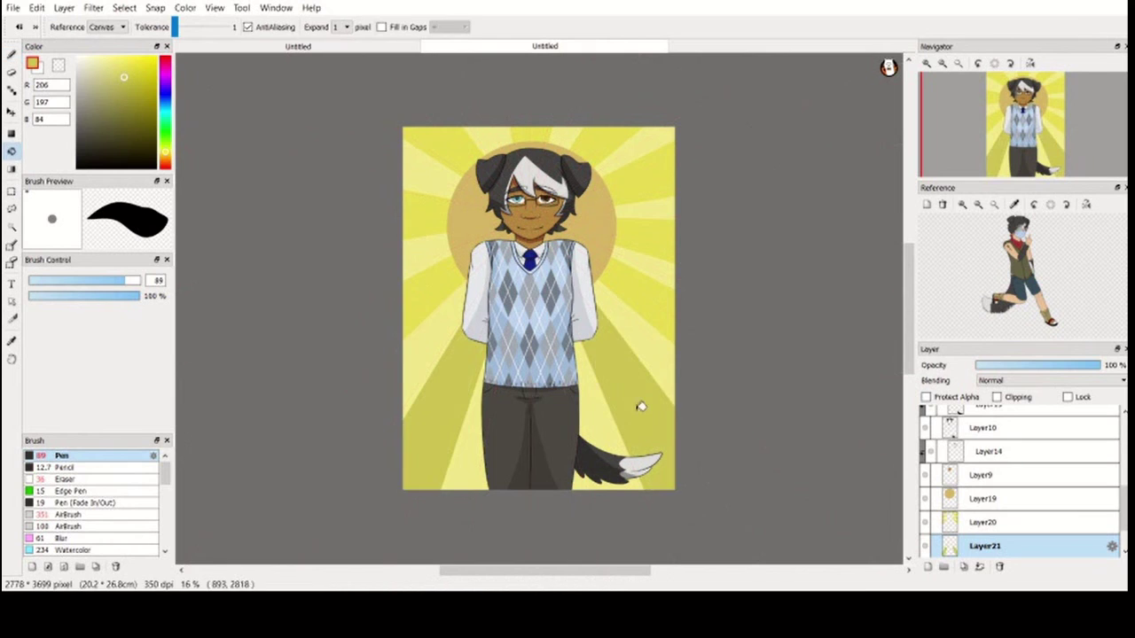
Refill the lower rays with the upper rays' yellow (232, 221, 86) and merge the two ray layers
{"action": "left_click", "coordinate": [659, 348], "text": "alt"}
{"action": "left_click", "coordinate": [443, 417]}
{"action": "left_click", "coordinate": [633, 432]}
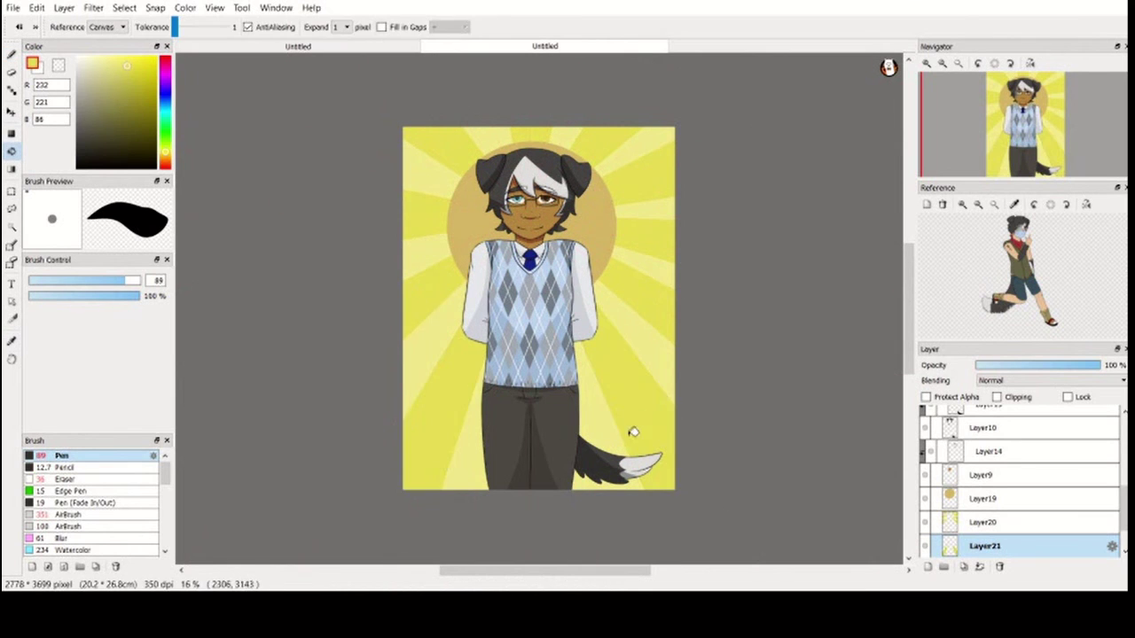
{"action": "key", "text": "ctrl+e"}
Recolour the tan circle on Layer19 bright yellow with its alpha protected, trying (254, 252, 57) and (234, 232, 61)
{"action": "left_click", "coordinate": [983, 498]}
{"action": "key", "text": "i"}
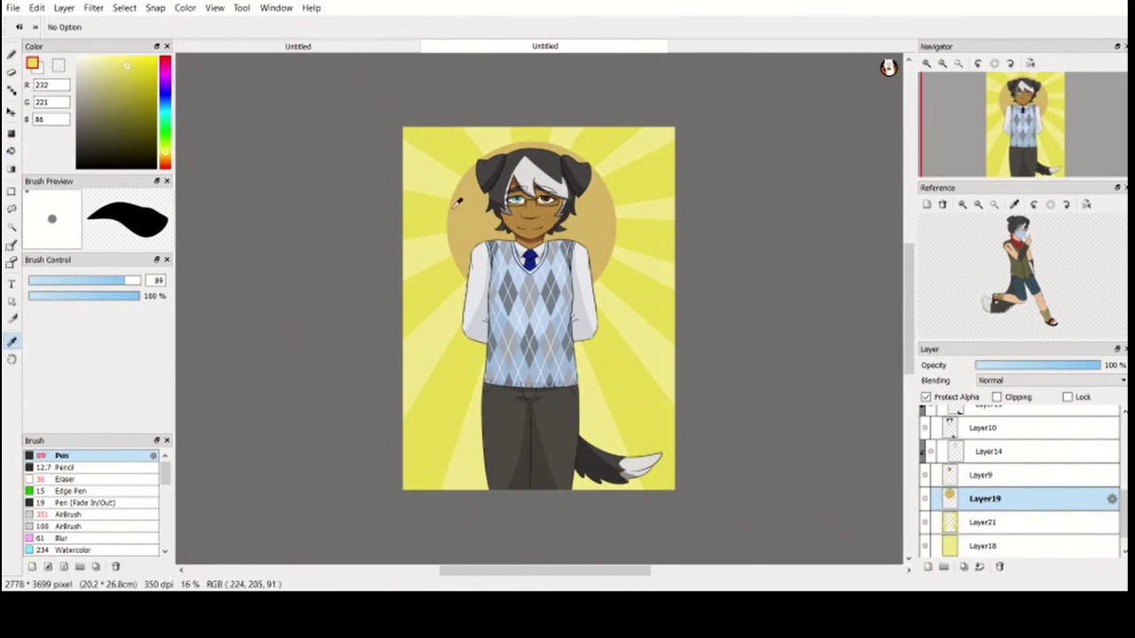
{"action": "left_click", "coordinate": [102, 66]}
{"action": "left_click_drag", "start_coordinate": [102, 66], "coordinate": [128, 68]}
{"action": "key", "text": "u"}
{"action": "left_click_drag", "start_coordinate": [418, 106], "coordinate": [647, 319]}
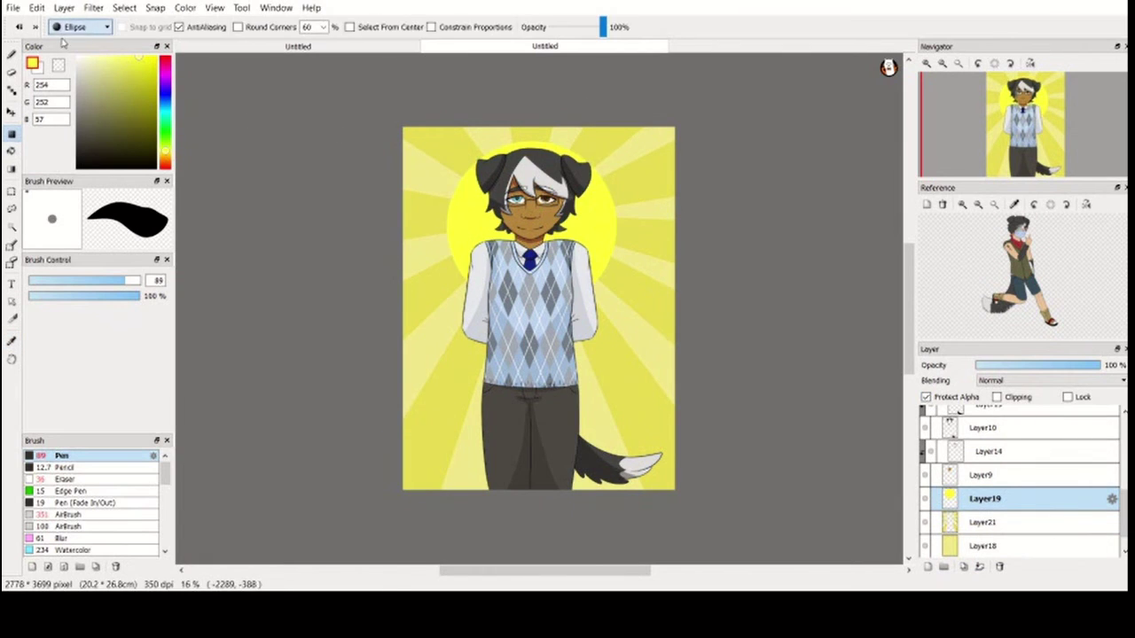
{"action": "left_click_drag", "start_coordinate": [492, 195], "coordinate": [512, 277]}
{"action": "left_click", "coordinate": [136, 65]}
{"action": "left_click_drag", "start_coordinate": [402, 99], "coordinate": [698, 402]}
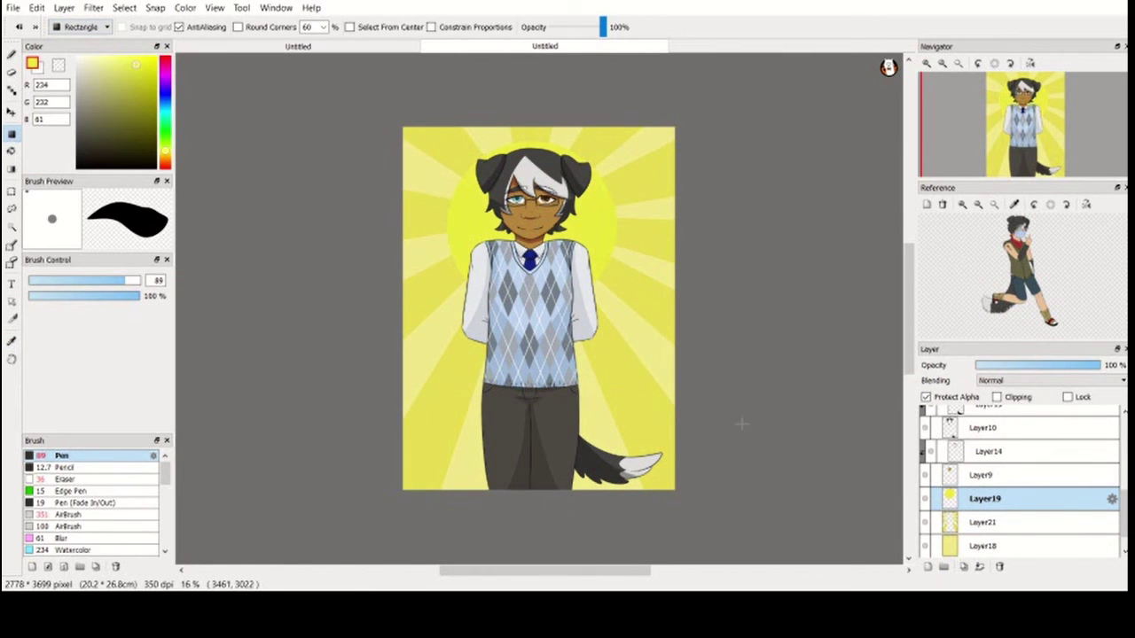
Recolour the rays on Layer21 to brighter yellow (244, 231, 76) with their alpha protected
{"action": "key", "text": "Down"}
{"action": "key", "text": "i"}
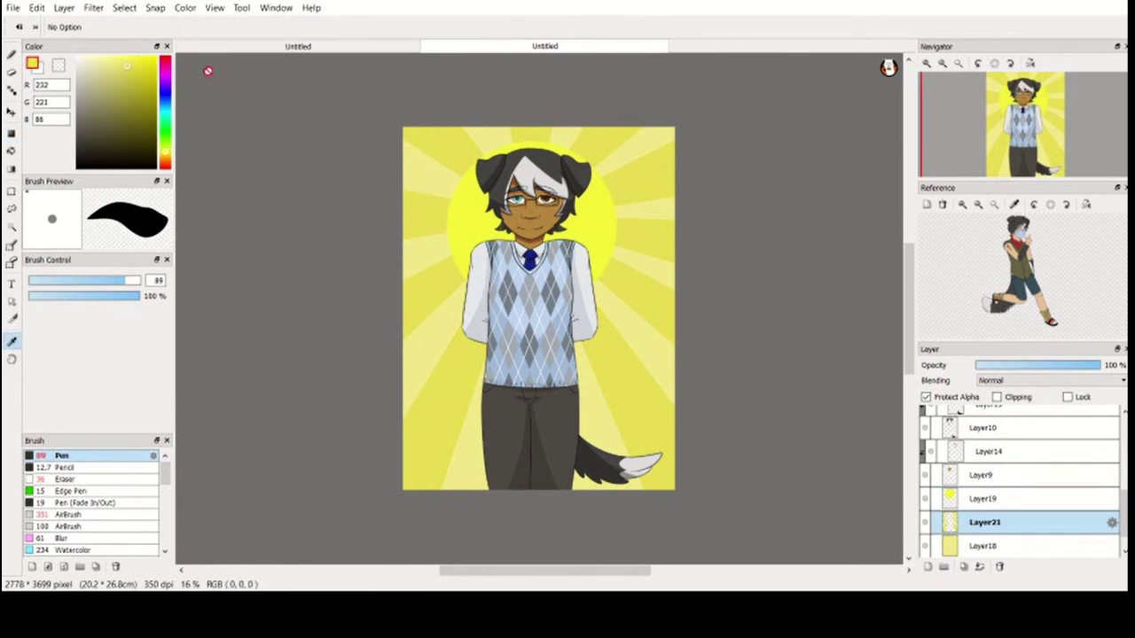
{"action": "left_click", "coordinate": [131, 61]}
{"action": "key", "text": "u"}
{"action": "left_click_drag", "start_coordinate": [362, 101], "coordinate": [698, 419]}
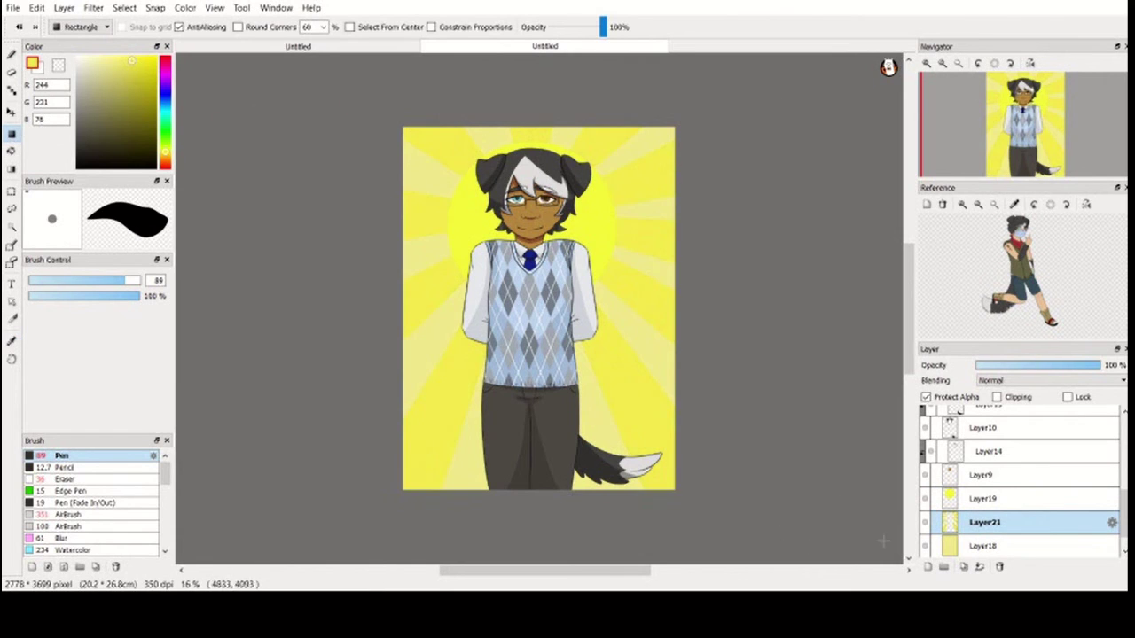
Fill the Layer18 background with pale yellow (245, 239, 163) and set the ray layer's opacity to 64%
{"action": "left_click", "coordinate": [983, 547]}
{"action": "left_click", "coordinate": [102, 60]}
{"action": "left_click_drag", "start_coordinate": [390, 119], "coordinate": [692, 527]}
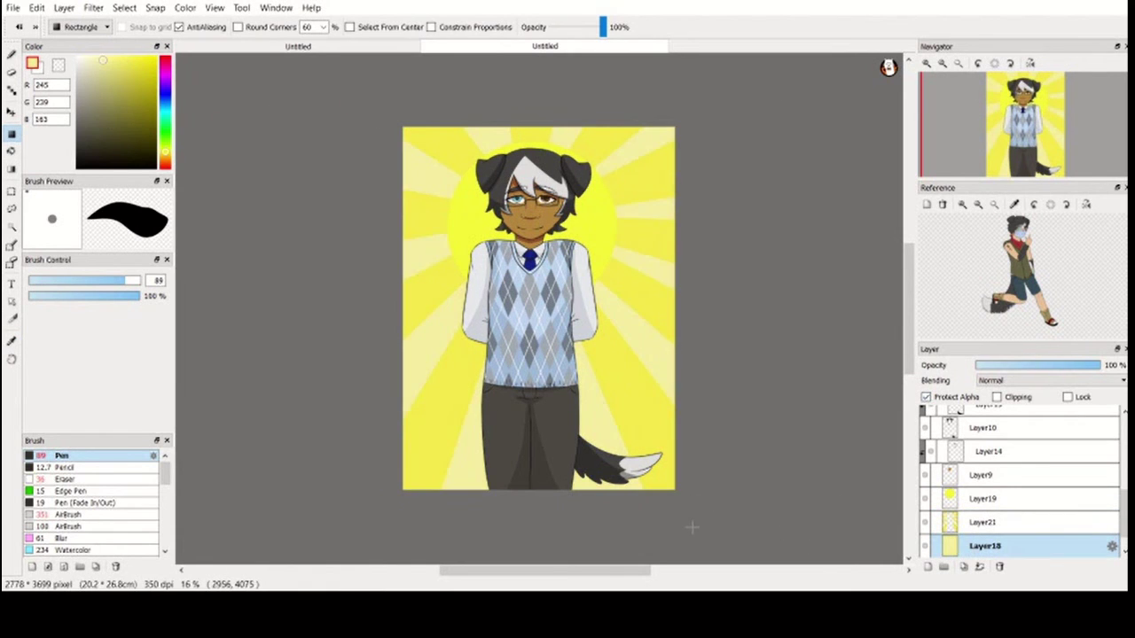
{"action": "left_click", "coordinate": [1056, 523]}
{"action": "left_click", "coordinate": [1070, 366]}
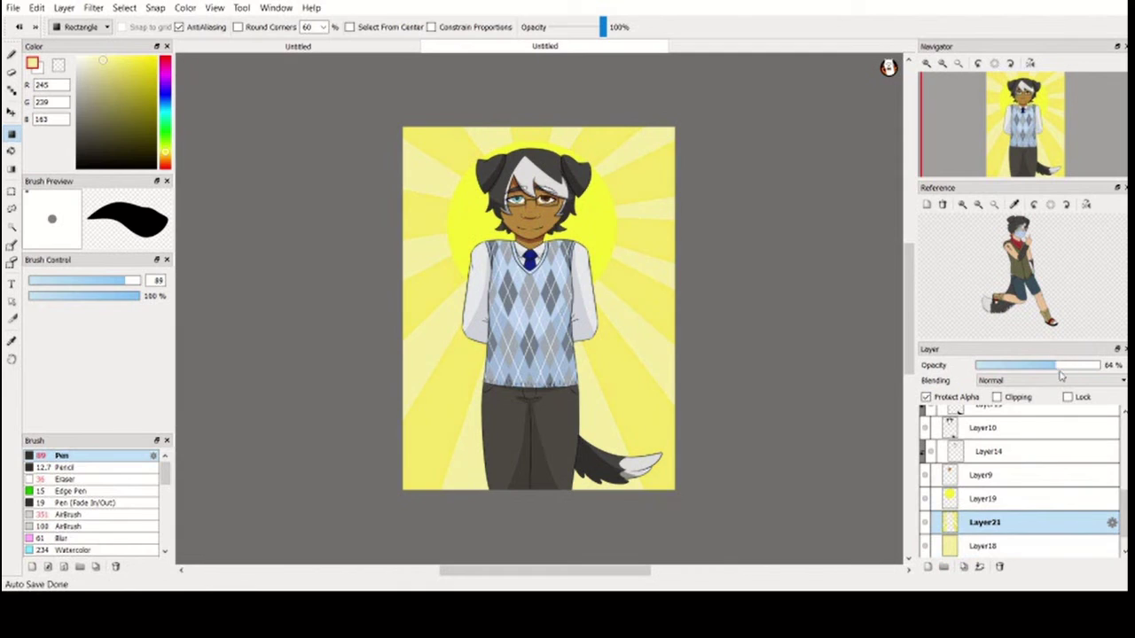
Add Layer22 above the circle layer and fill the whole canvas on it with olive (172, 164, 70)
{"action": "left_click", "coordinate": [985, 499]}
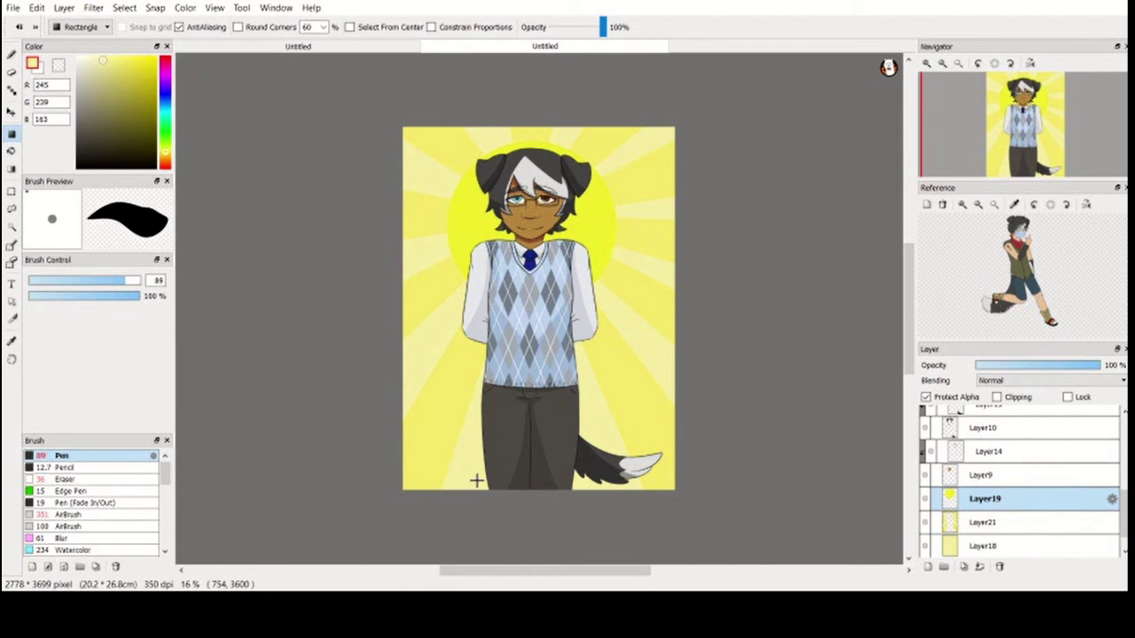
{"action": "left_click", "coordinate": [927, 566]}
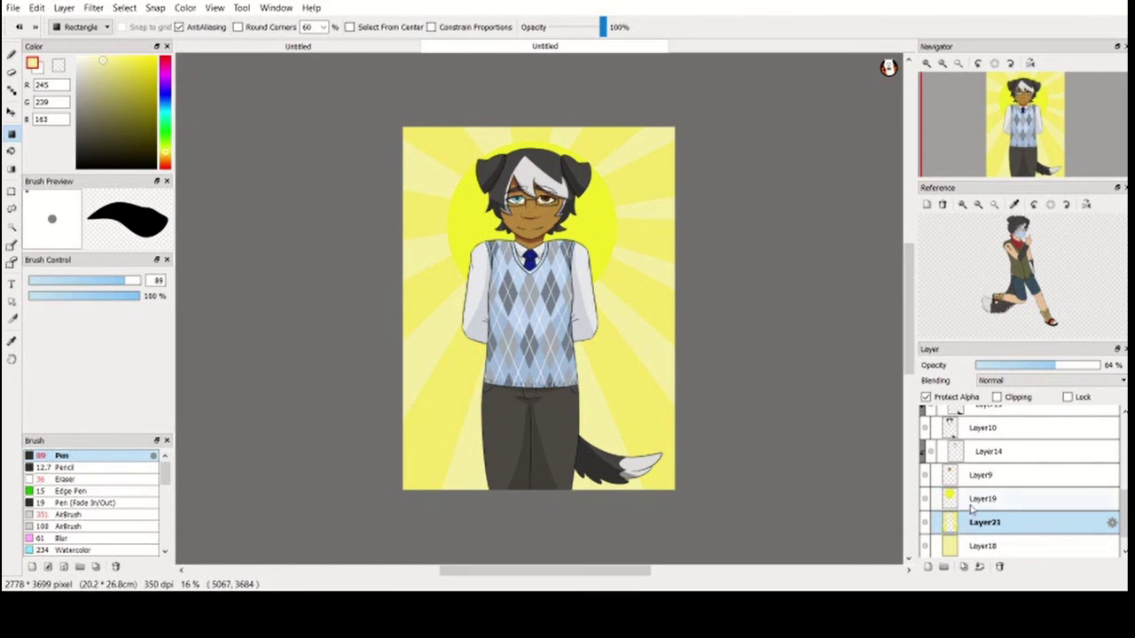
{"action": "left_click", "coordinate": [123, 92]}
{"action": "left_click_drag", "start_coordinate": [402, 126], "coordinate": [476, 202]}
Try Soft Light on the olive layer, then set its blending to Screen and its opacity to 53%
{"action": "left_click", "coordinate": [1051, 379]}
{"action": "left_click", "coordinate": [997, 432]}
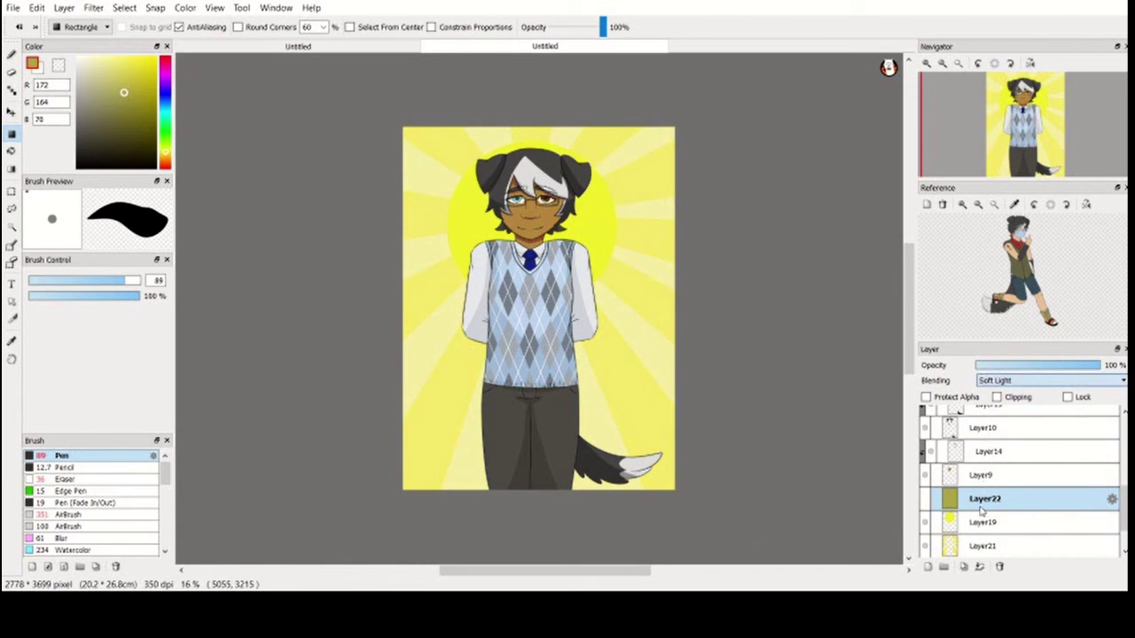
{"action": "left_click", "coordinate": [1051, 379]}
{"action": "left_click", "coordinate": [1019, 451]}
{"action": "left_click", "coordinate": [1041, 365]}
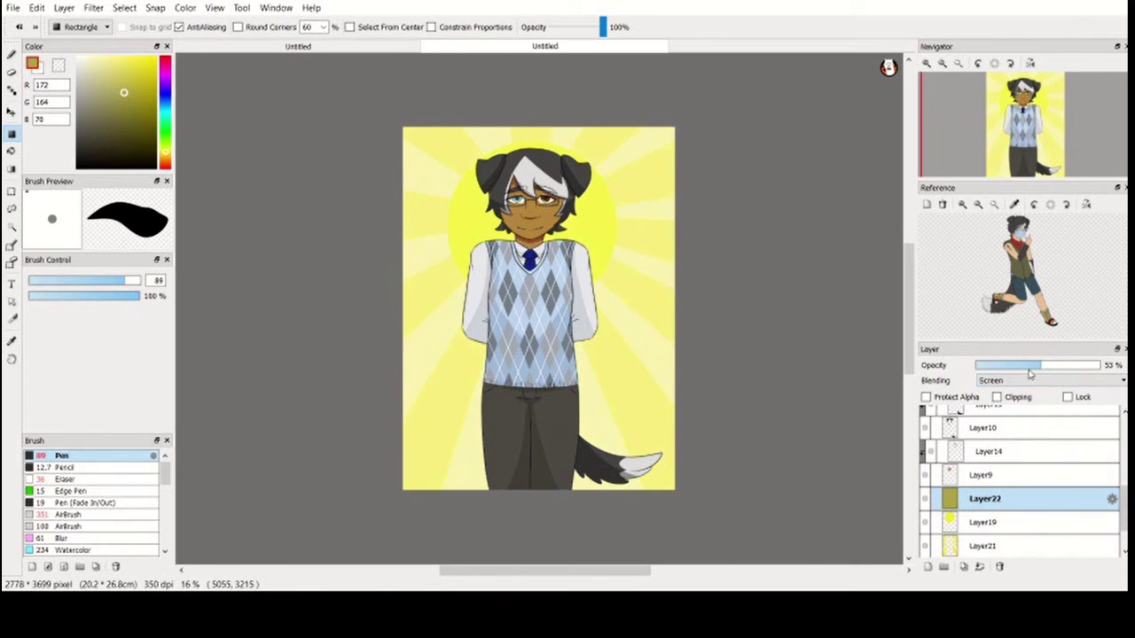
Merge the circle and ray layers down into Layer18 and hide the background layers
{"action": "left_click", "coordinate": [959, 518]}
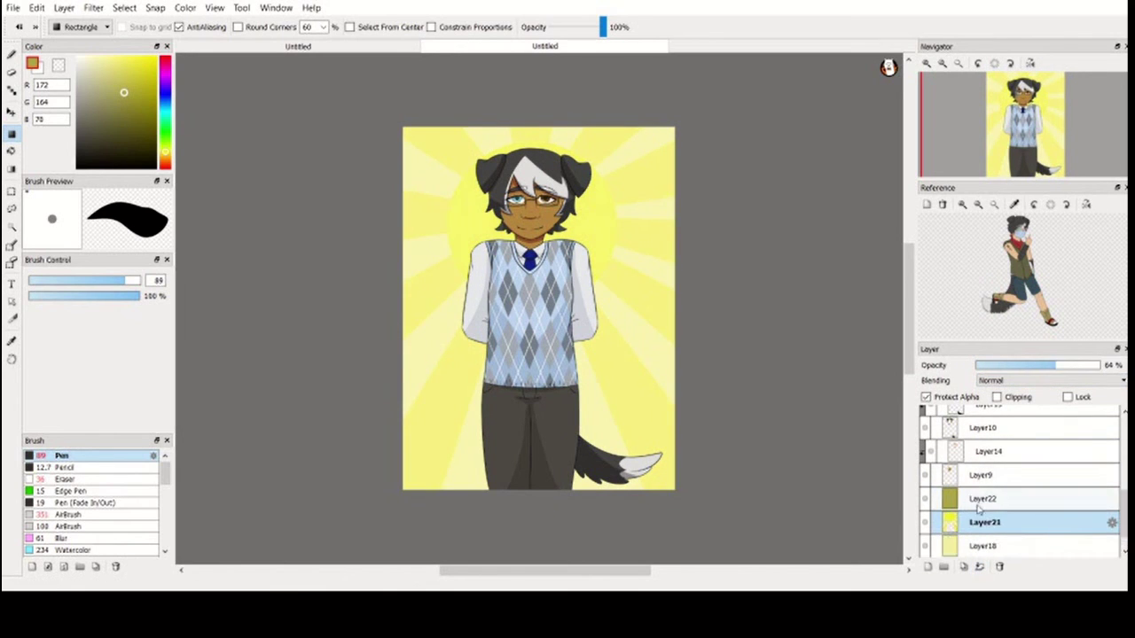
{"action": "key", "text": "ctrl+e"}
{"action": "left_click", "coordinate": [925, 523]}
Select the character's silhouette from the top layer by selecting the empty surroundings and inverting the selection
{"action": "scroll", "coordinate": [1020, 479], "scroll_direction": "up", "scroll_amount": 3}
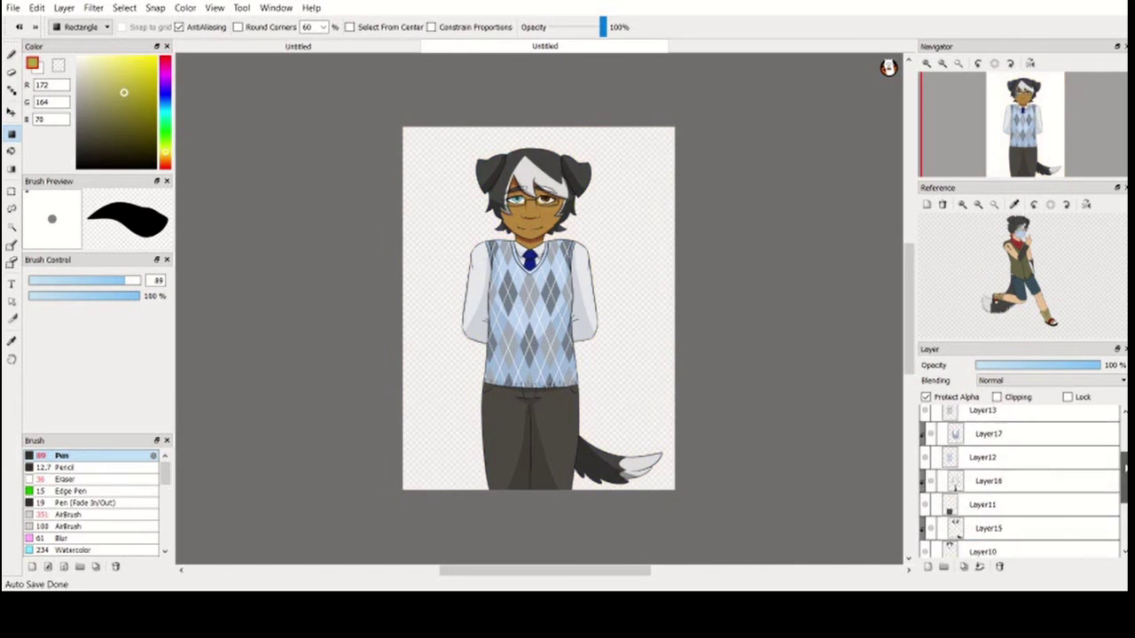
{"action": "left_click", "coordinate": [982, 417]}
{"action": "key", "text": "w"}
{"action": "left_click", "coordinate": [422, 323]}
{"action": "key", "text": "ctrl+i"}
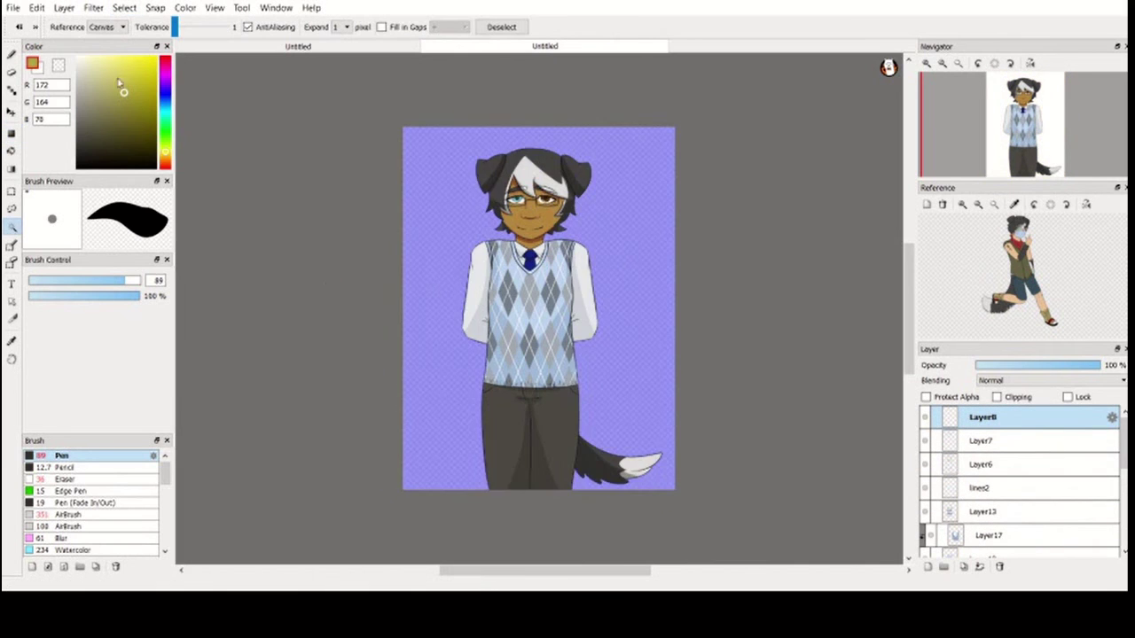
Fill the selected silhouette with light blue (134, 206, 225) and clear the selection
{"action": "left_click", "coordinate": [165, 109]}
{"action": "left_click", "coordinate": [108, 68]}
{"action": "key", "text": "u"}
{"action": "key", "text": "alt+Delete"}
{"action": "key", "text": "ctrl+d"}
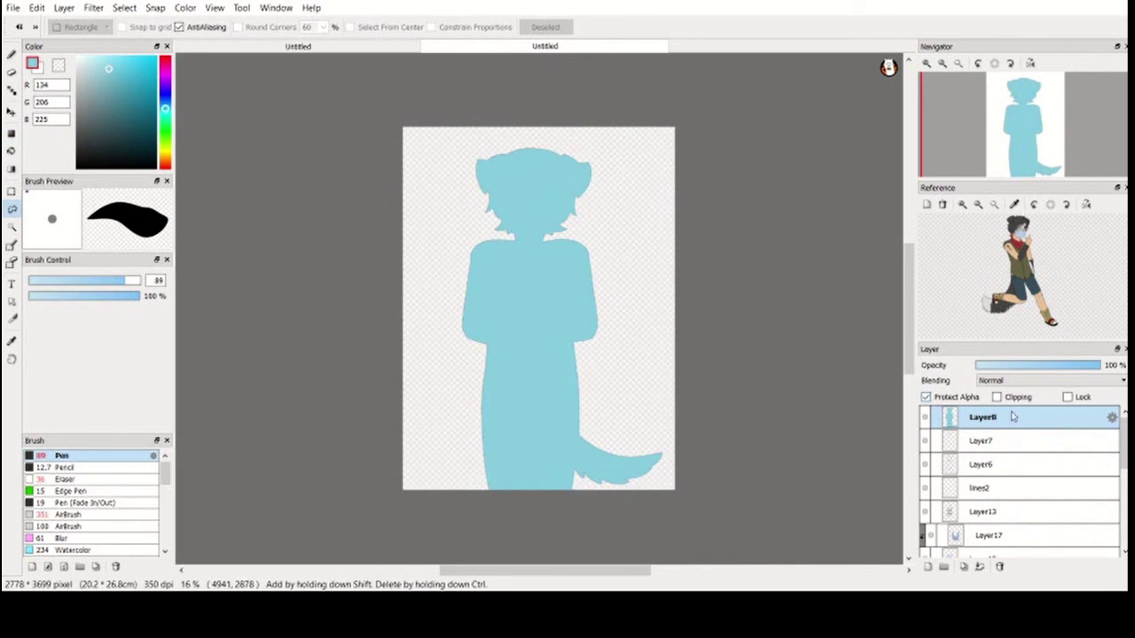
Show the background again and set the blue silhouette layer to Soft Light blending at 42% opacity
{"action": "scroll", "coordinate": [1020, 479], "scroll_direction": "down", "scroll_amount": 3}
{"action": "left_click", "coordinate": [925, 523]}
{"action": "scroll", "coordinate": [1020, 479], "scroll_direction": "up", "scroll_amount": 3}
{"action": "left_click", "coordinate": [1051, 380]}
{"action": "left_click", "coordinate": [1020, 461]}
{"action": "left_click", "coordinate": [926, 398]}
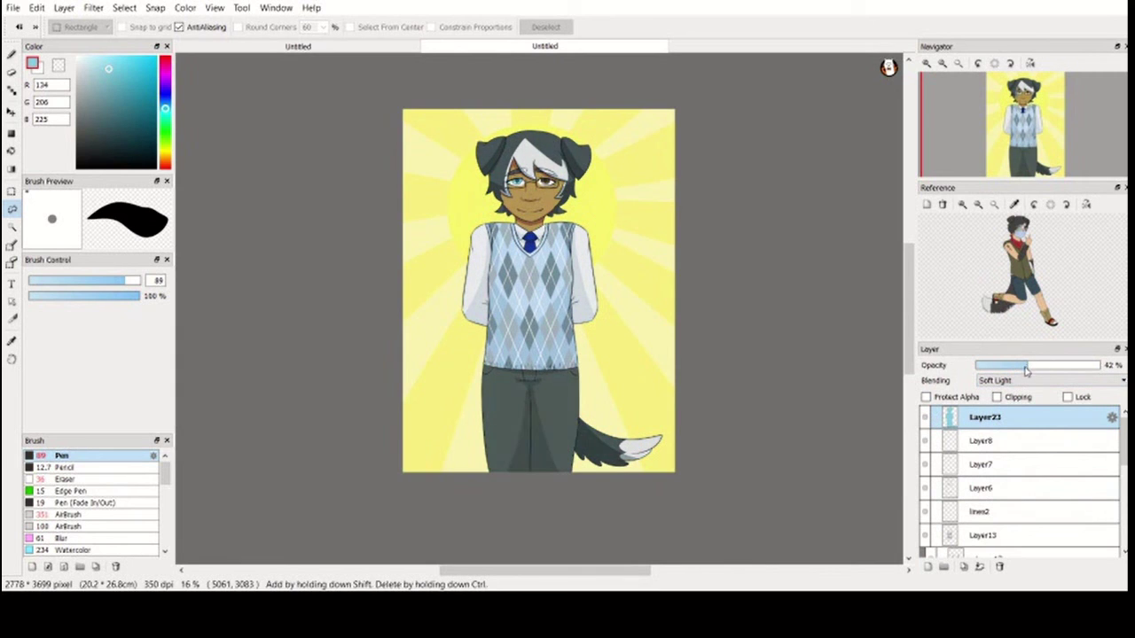
Apply an alpha-protected linear gradient of light blue (189, 231, 242) and deep blue (32, 48, 170) to Layer23, then compare it on and off
{"action": "left_click", "coordinate": [107, 75]}
{"action": "left_click", "coordinate": [12, 168]}
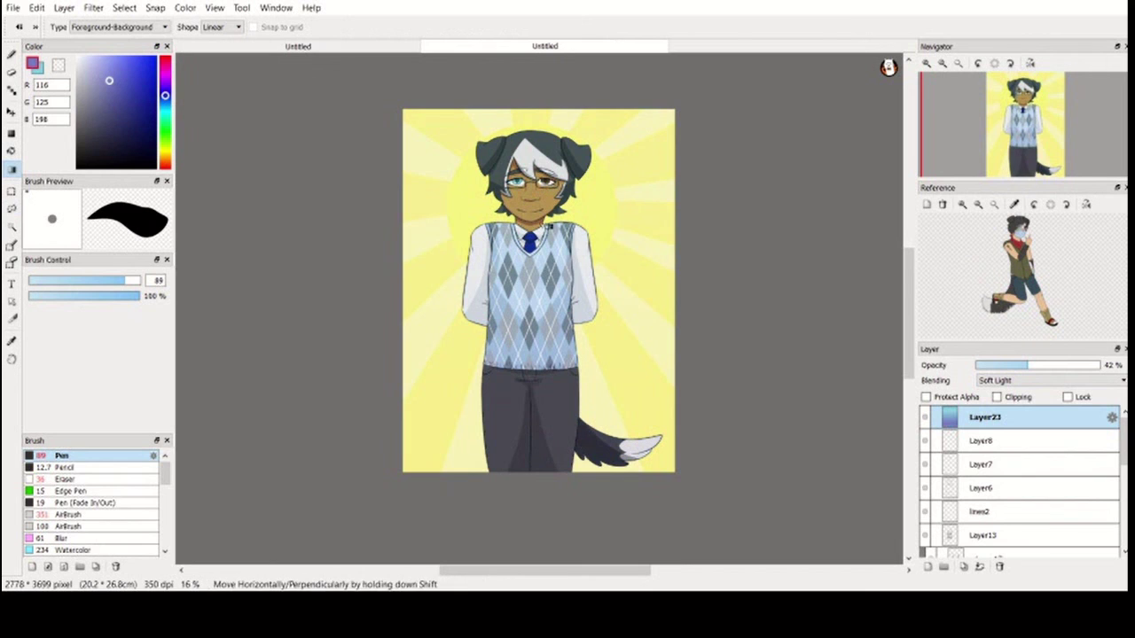
{"action": "left_click", "coordinate": [926, 398]}
{"action": "left_click_drag", "start_coordinate": [547, 195], "coordinate": [541, 217]}
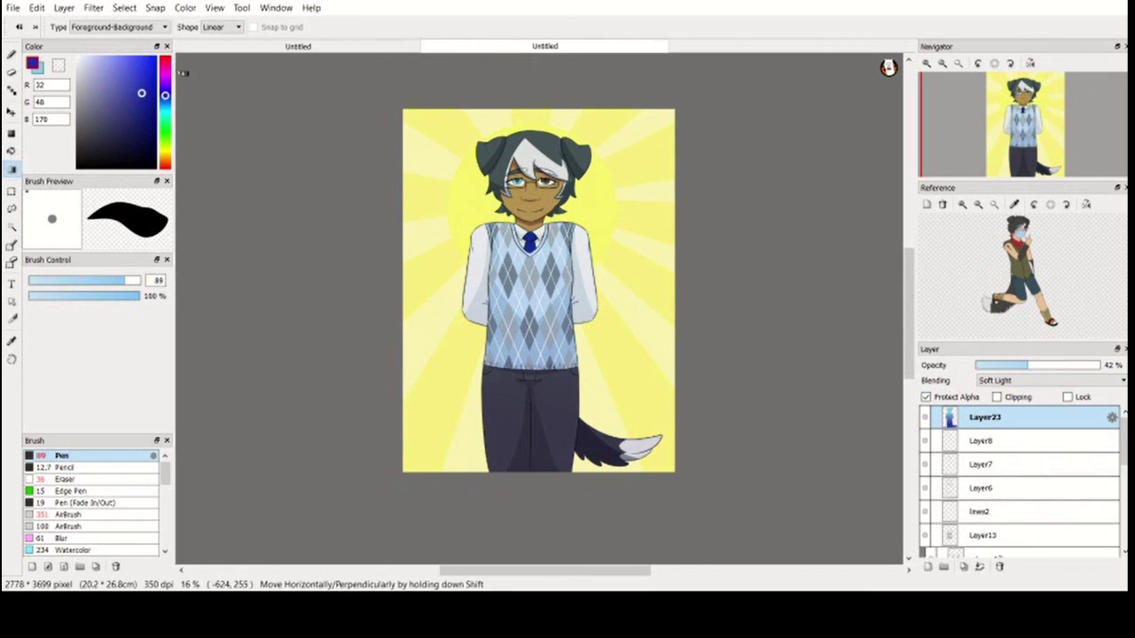
{"action": "left_click", "coordinate": [538, 223], "text": "alt"}
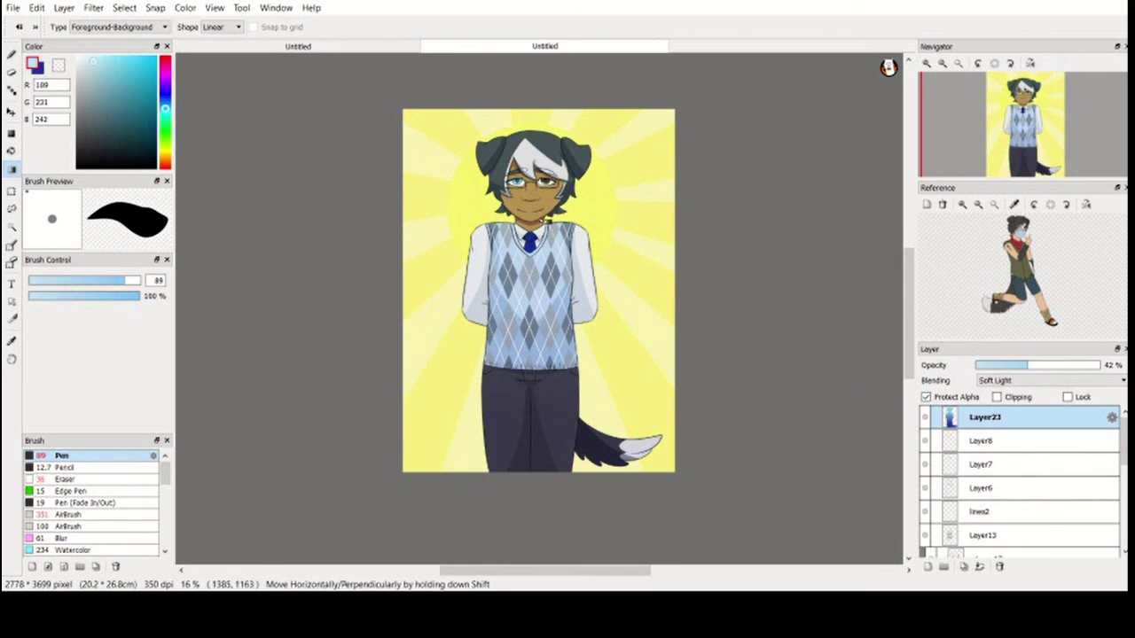
{"action": "left_click", "coordinate": [925, 419]}
{"action": "left_click", "coordinate": [925, 419]}
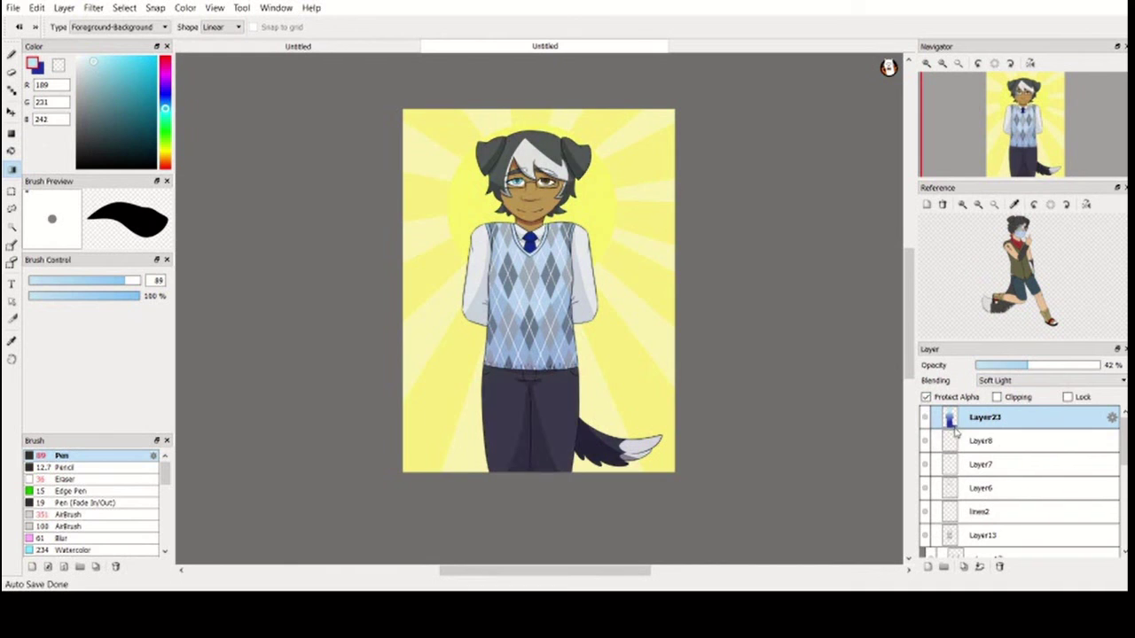
Add Layer24 beneath Layer9, hide the background layers and select the character's silhouette by inverting a selection of the surroundings
{"action": "scroll", "coordinate": [1020, 479], "scroll_direction": "down", "scroll_amount": 3}
{"action": "left_click", "coordinate": [984, 498]}
{"action": "key", "text": "w"}
{"action": "left_click", "coordinate": [380, 395]}
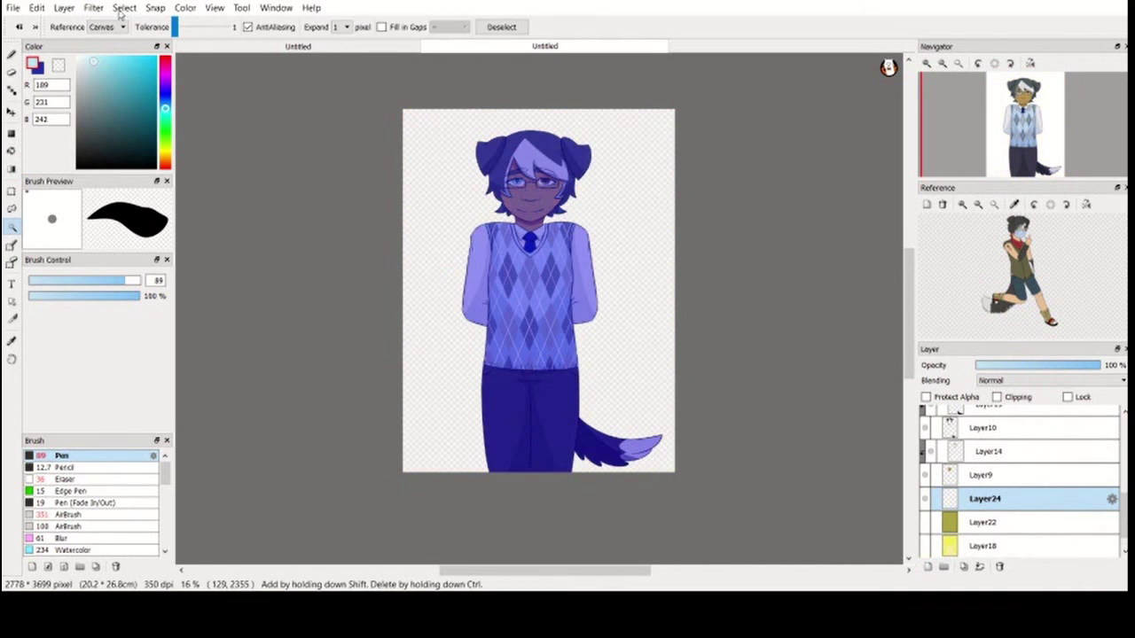
{"action": "key", "text": "ctrl+i"}
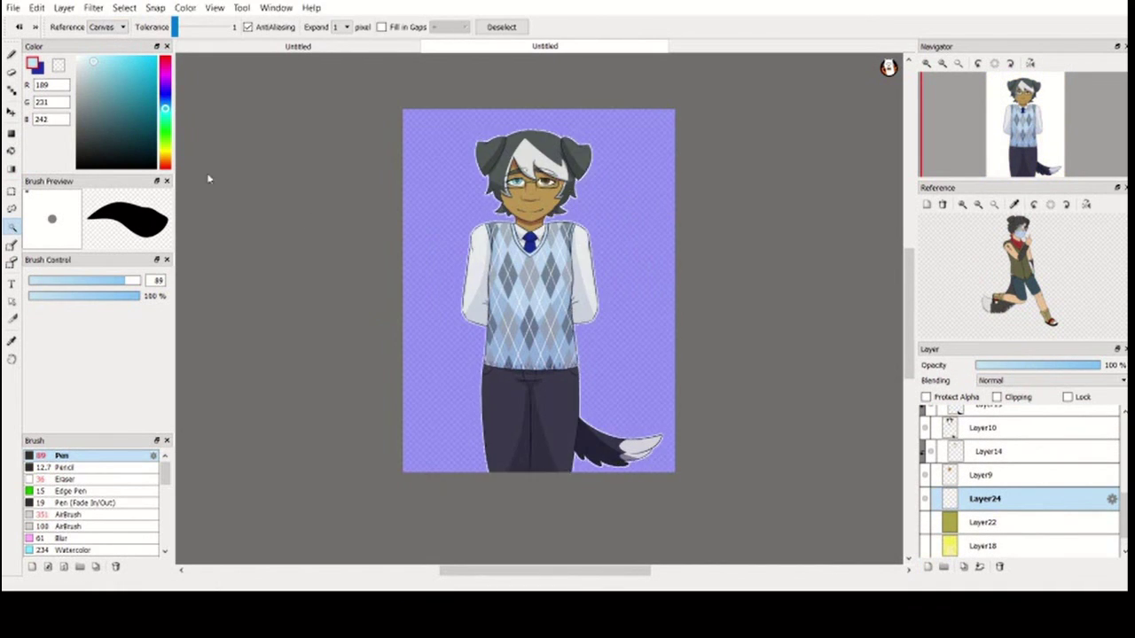
Fill the expanded silhouette selection with white (255, 255, 255) as an outline behind the character, deselect, and show the background again
{"action": "key", "text": "m"}
{"action": "scroll", "coordinate": [457, 146], "scroll_direction": "down", "scroll_amount": 2}
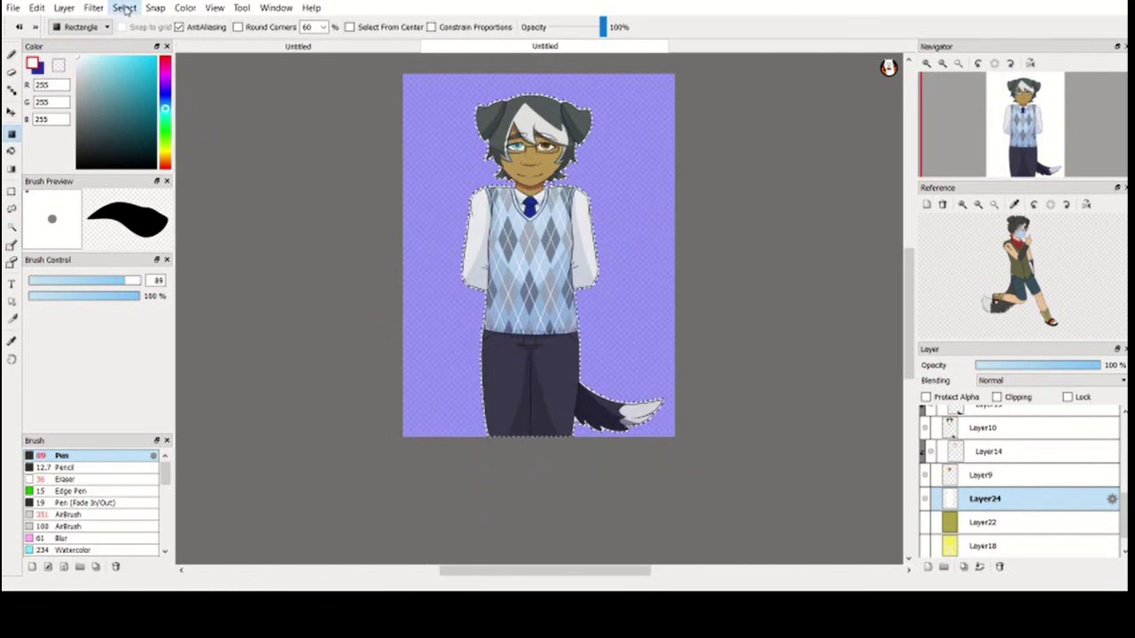
{"action": "left_click_drag", "start_coordinate": [443, 72], "coordinate": [736, 426]}
{"action": "key", "text": "ctrl+d"}
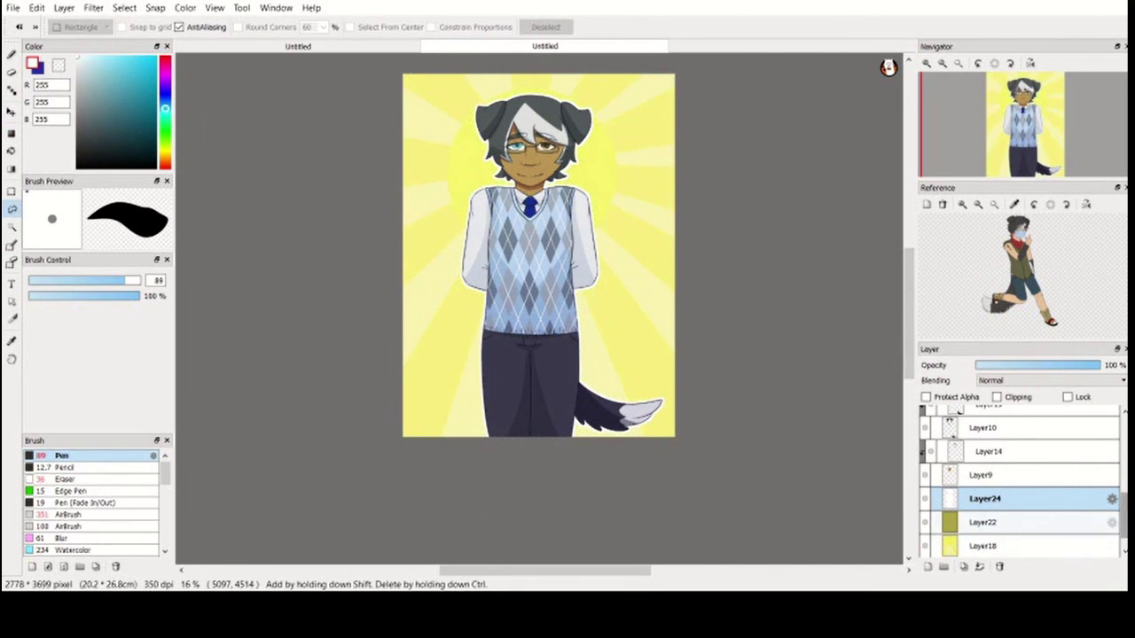
Paint small white highlights in the eyes on new Layer25 with the Pen at size 21, and move that layer above Layer23
{"action": "scroll", "coordinate": [1020, 479], "scroll_direction": "down", "scroll_amount": 3}
{"action": "scroll", "coordinate": [633, 559], "scroll_direction": "up", "scroll_amount": 2}
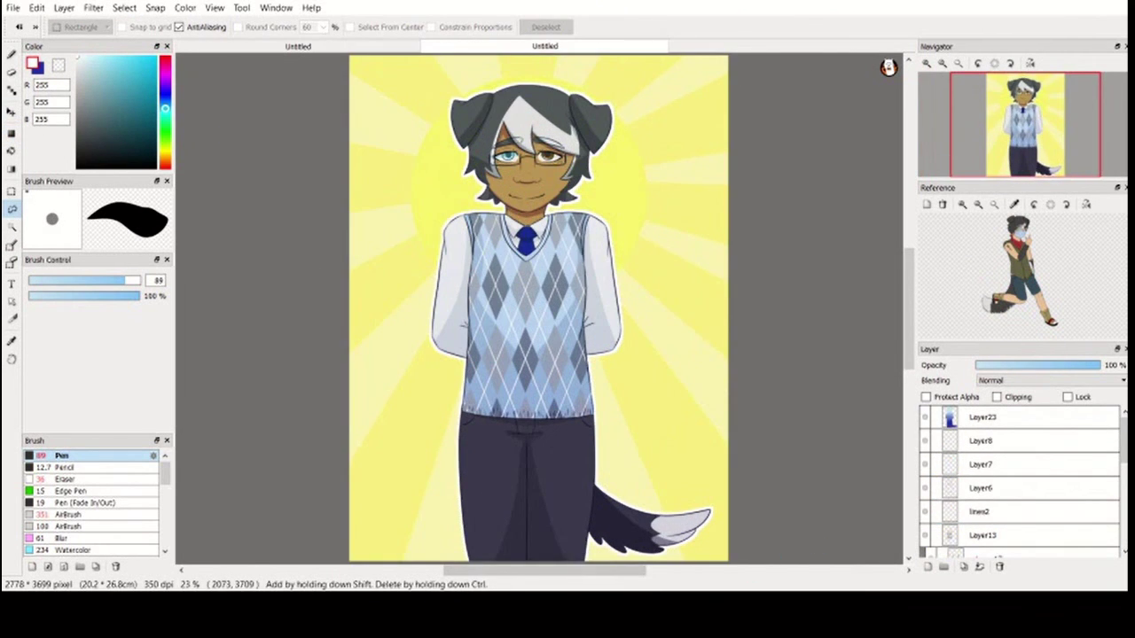
{"action": "left_click", "coordinate": [934, 441]}
{"action": "left_click", "coordinate": [927, 565]}
{"action": "scroll", "coordinate": [523, 160], "scroll_direction": "up", "scroll_amount": 4}
{"action": "key", "text": "p"}
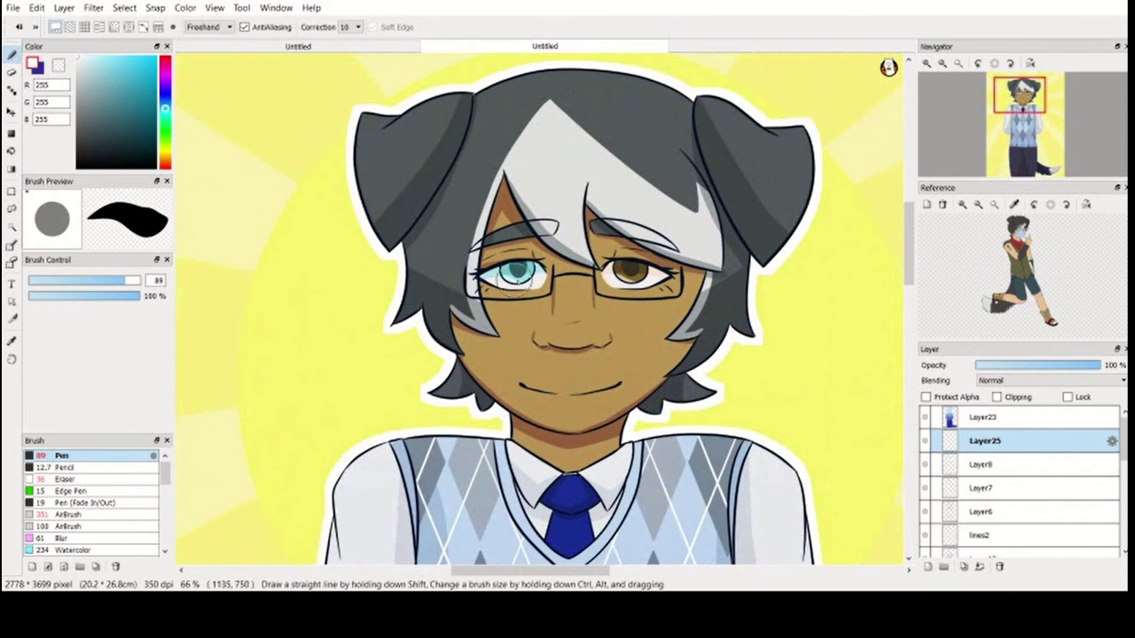
{"action": "key", "text": "bracketleft"}
{"action": "key", "text": "bracketleft"}
{"action": "key", "text": "bracketleft"}
{"action": "key", "text": "bracketleft"}
{"action": "scroll", "coordinate": [477, 260], "scroll_direction": "up", "scroll_amount": 1}
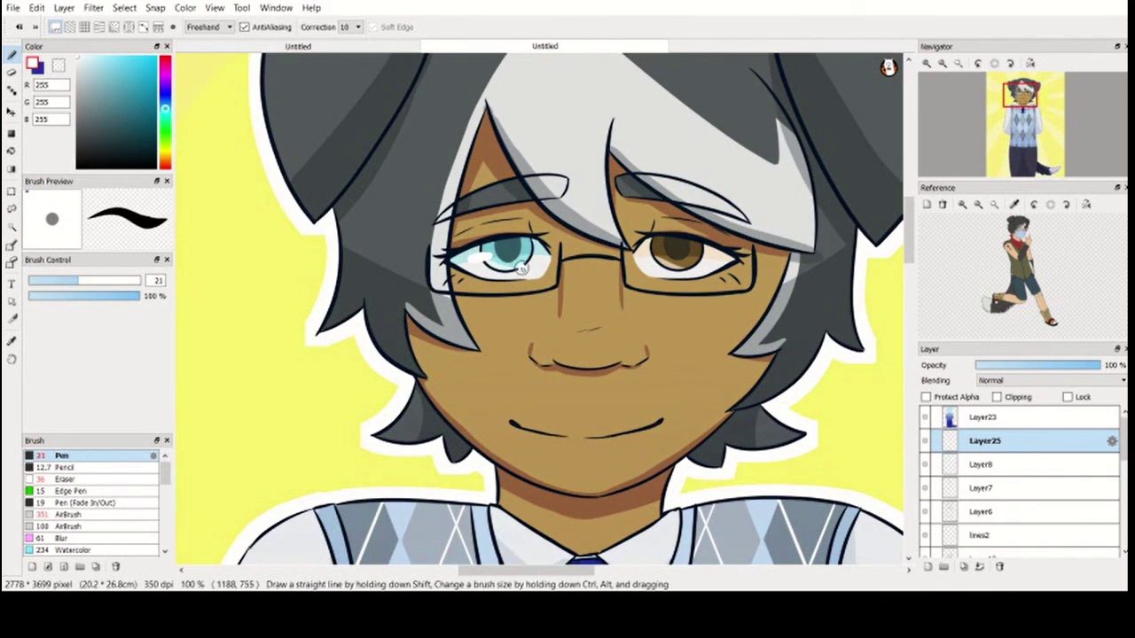
{"action": "left_click_drag", "start_coordinate": [985, 441], "coordinate": [985, 415]}
{"action": "scroll", "coordinate": [780, 460], "scroll_direction": "down", "scroll_amount": 4}
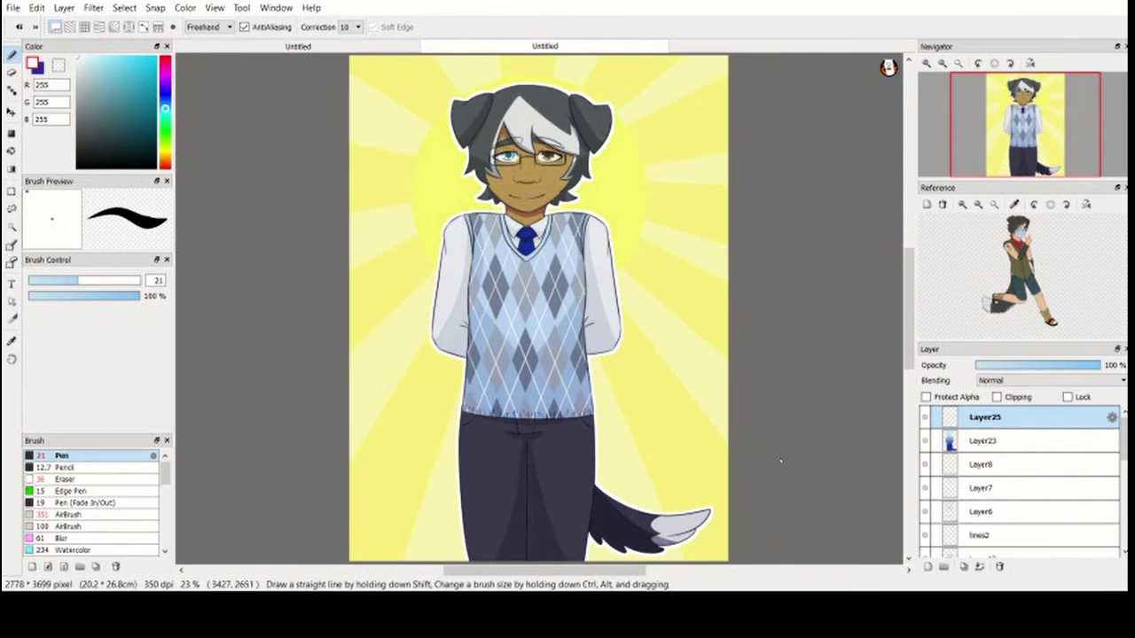